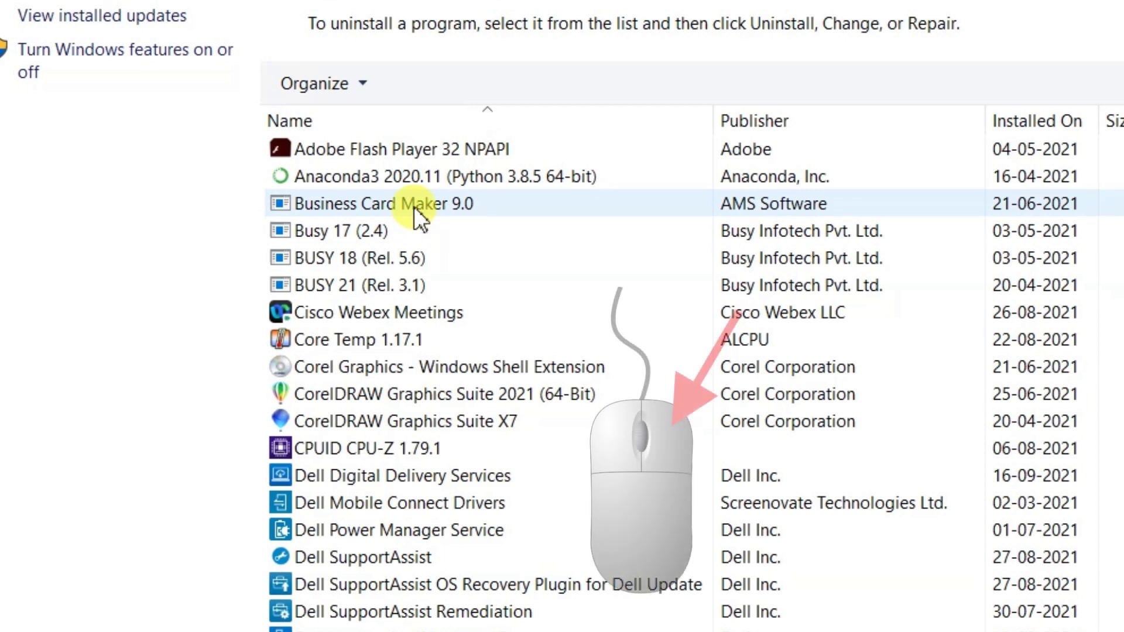
Start uninstalling Business Card Maker 9.0 and decline the removal at the confirmation prompt
{"action": "right_click", "coordinate": [413, 206]}
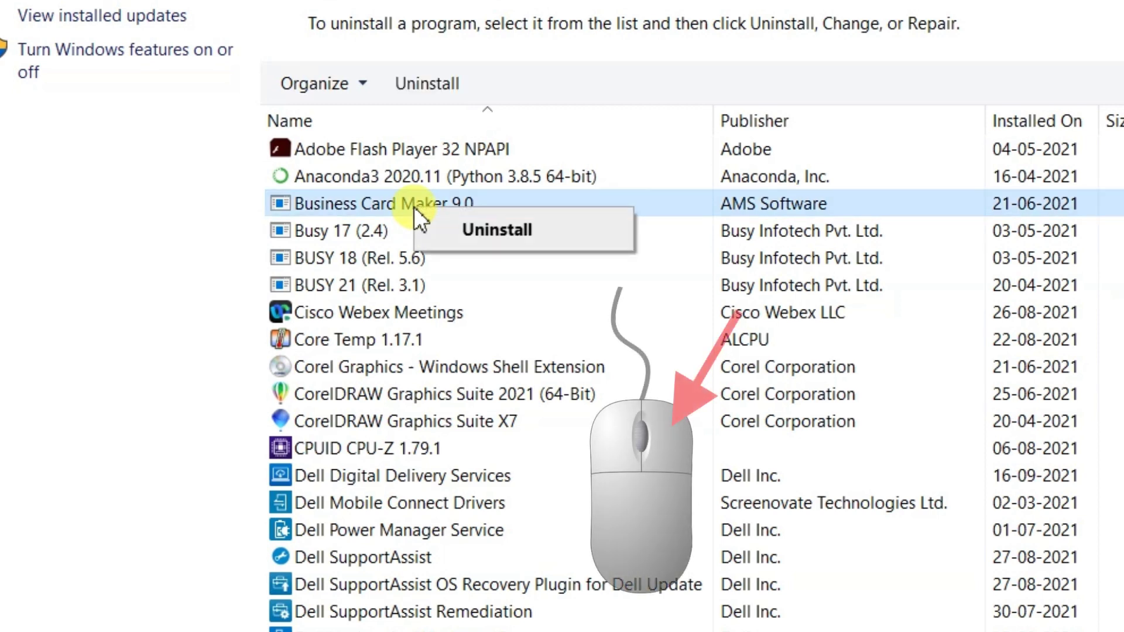
{"action": "left_click", "coordinate": [484, 233]}
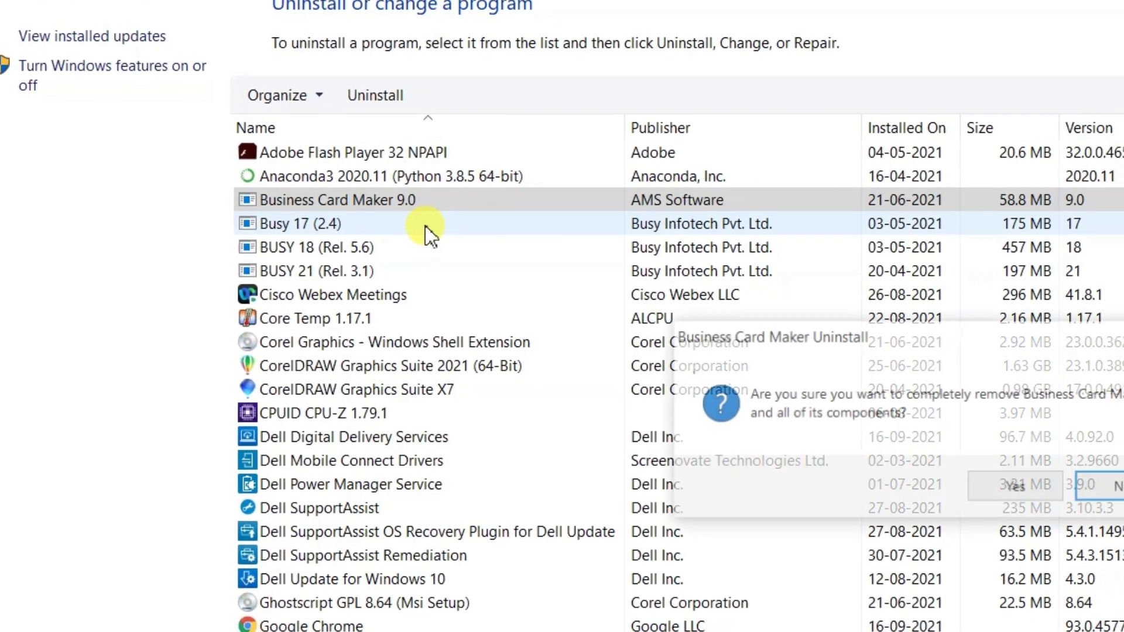
{"action": "key", "text": "y"}
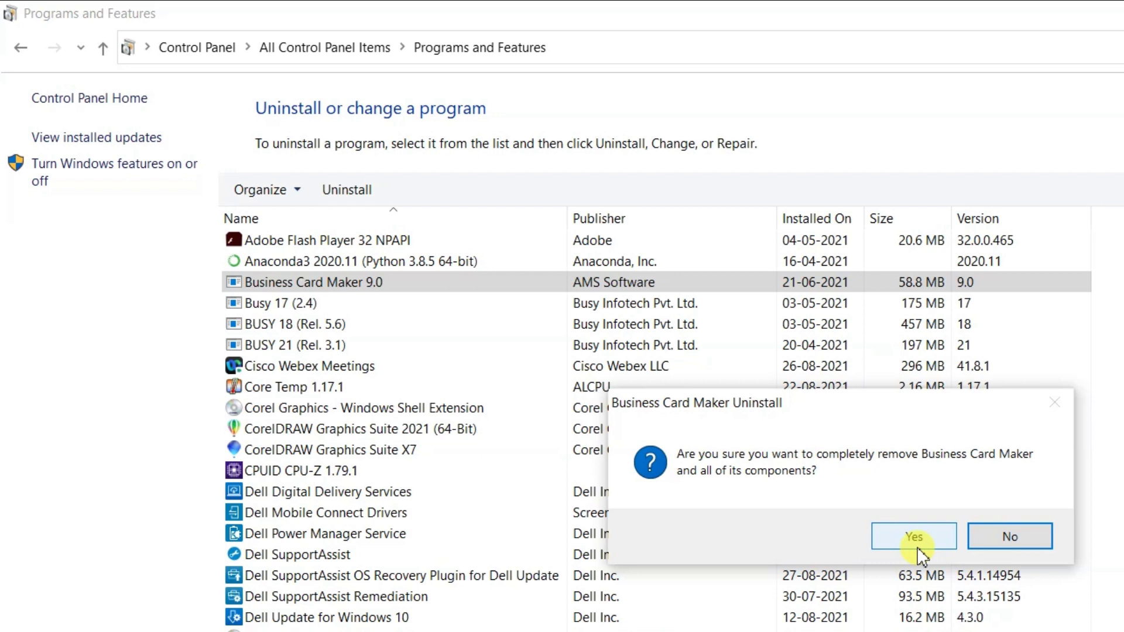
{"action": "left_click", "coordinate": [1046, 539]}
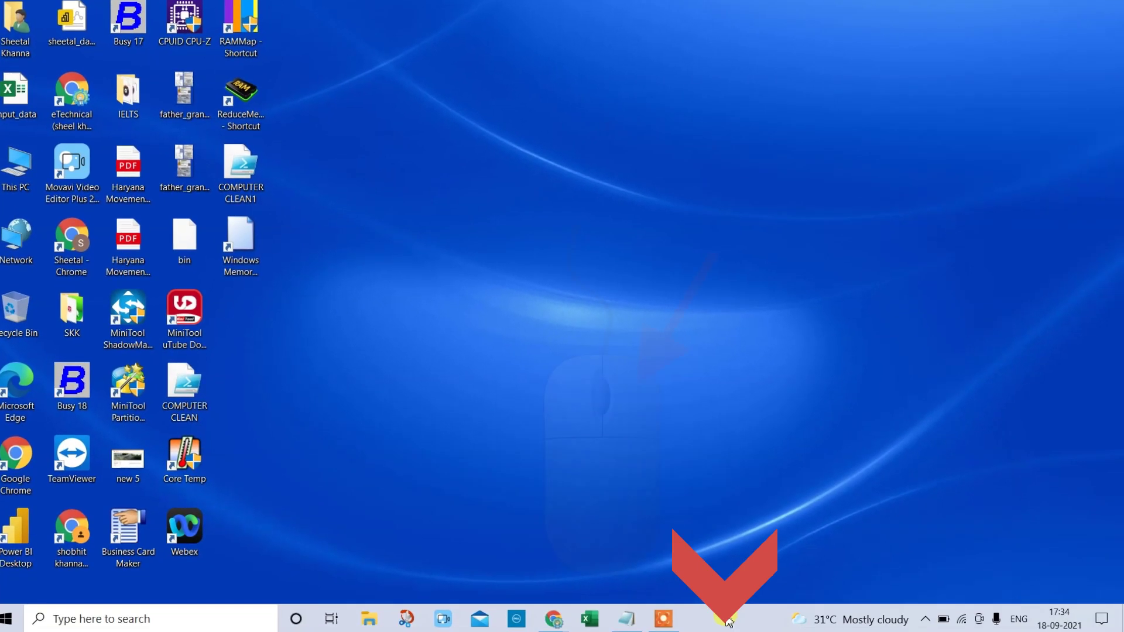
Open Task Manager from the taskbar and close it again
{"action": "right_click", "coordinate": [715, 624]}
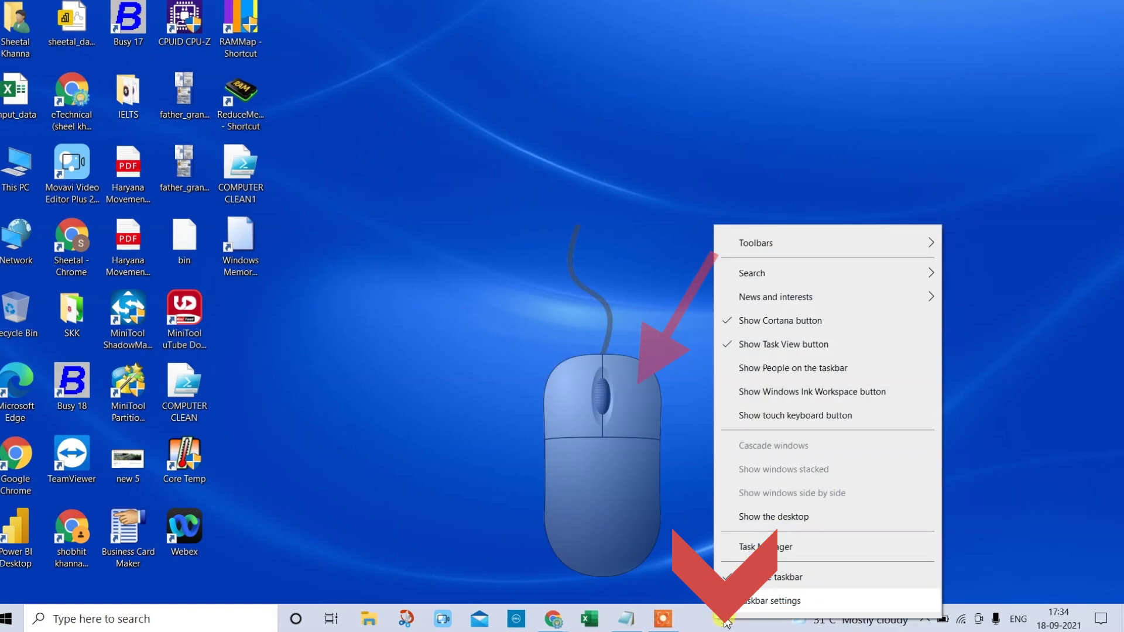
{"action": "left_click", "coordinate": [780, 546]}
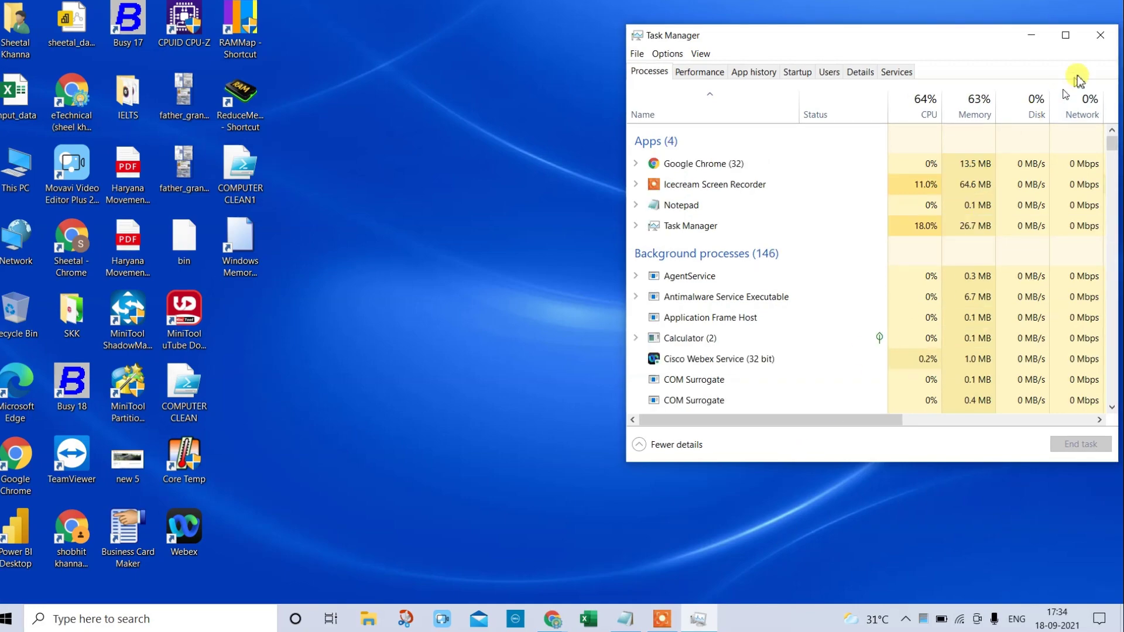
{"action": "left_click", "coordinate": [1103, 37]}
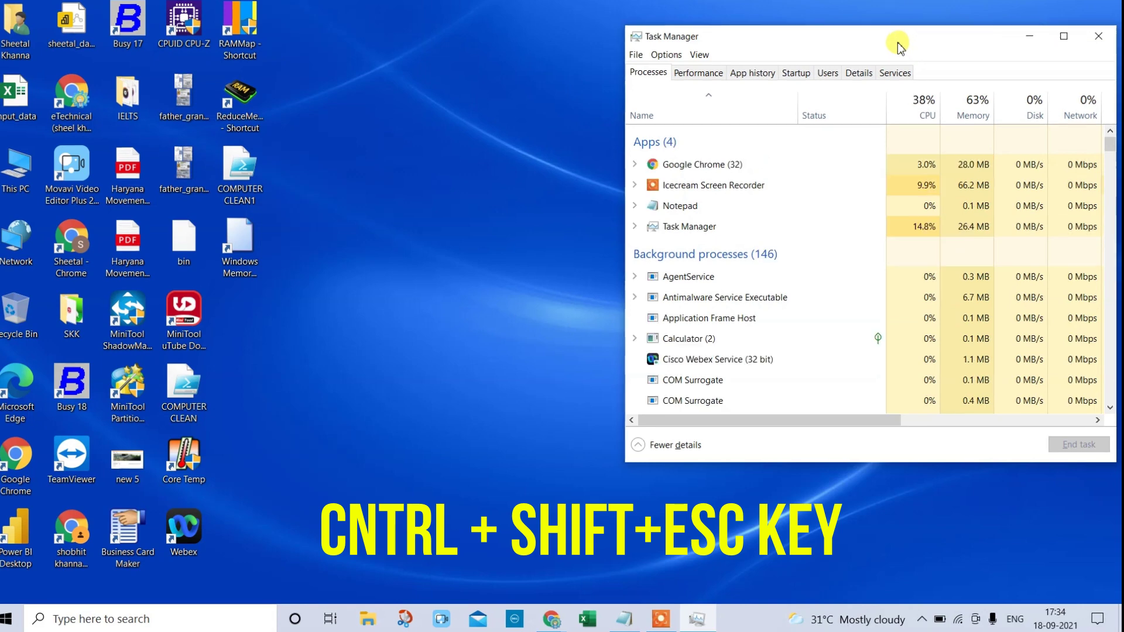
Move the Task Manager window toward the middle of the desktop, and launch Task Manager through a Windows search for "task"
{"action": "left_click_drag", "start_coordinate": [898, 43], "coordinate": [702, 47]}
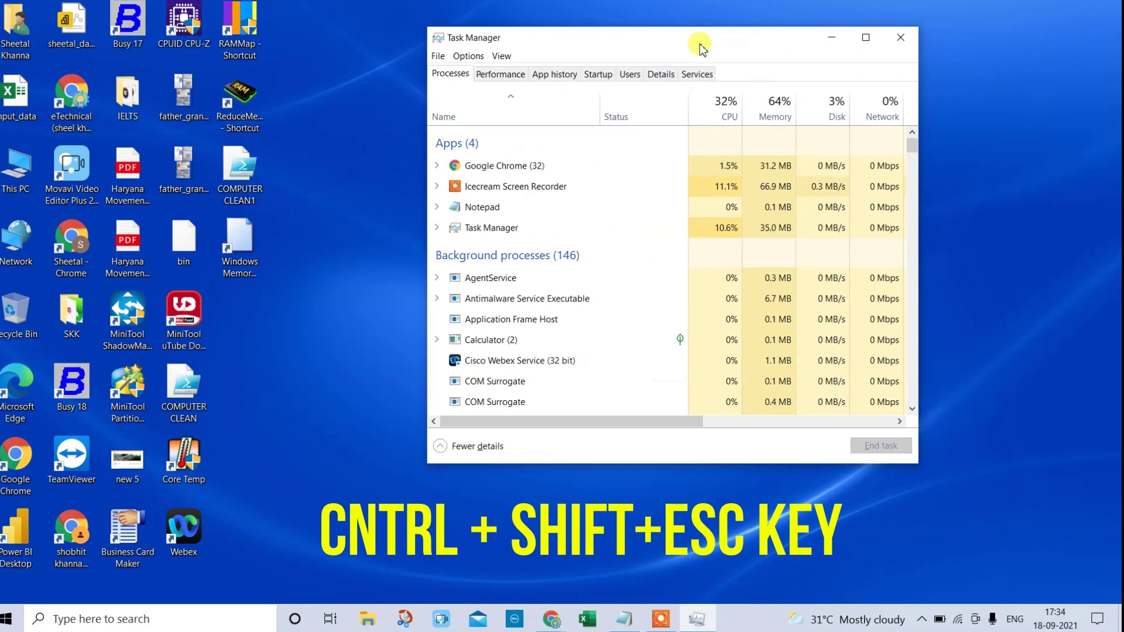
{"action": "left_click", "coordinate": [121, 619]}
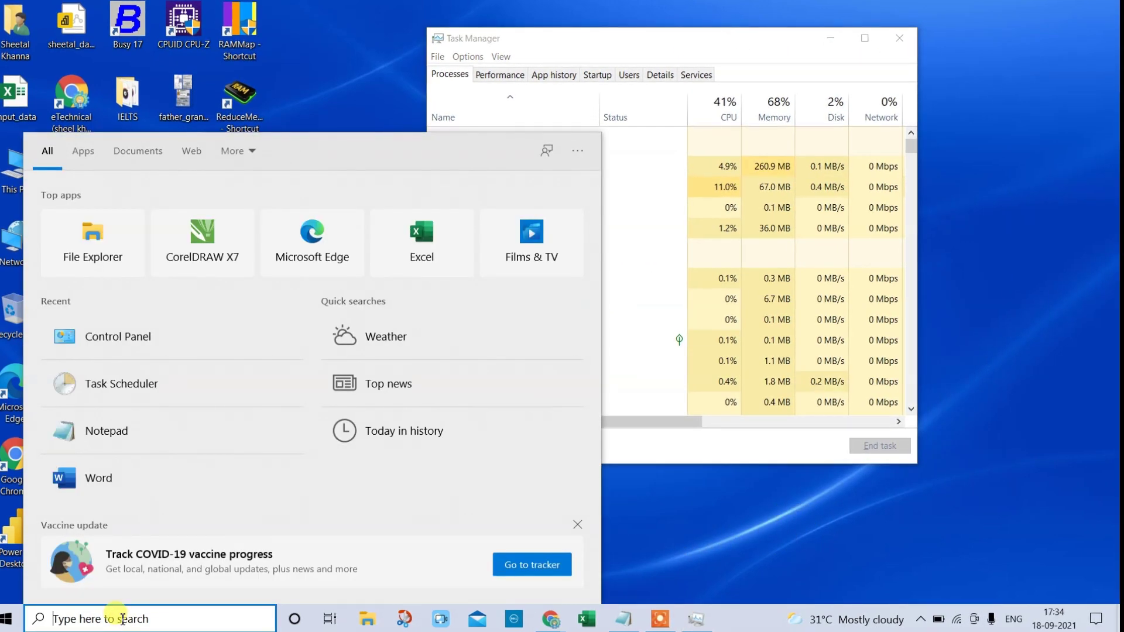
{"action": "type", "text": "task"}
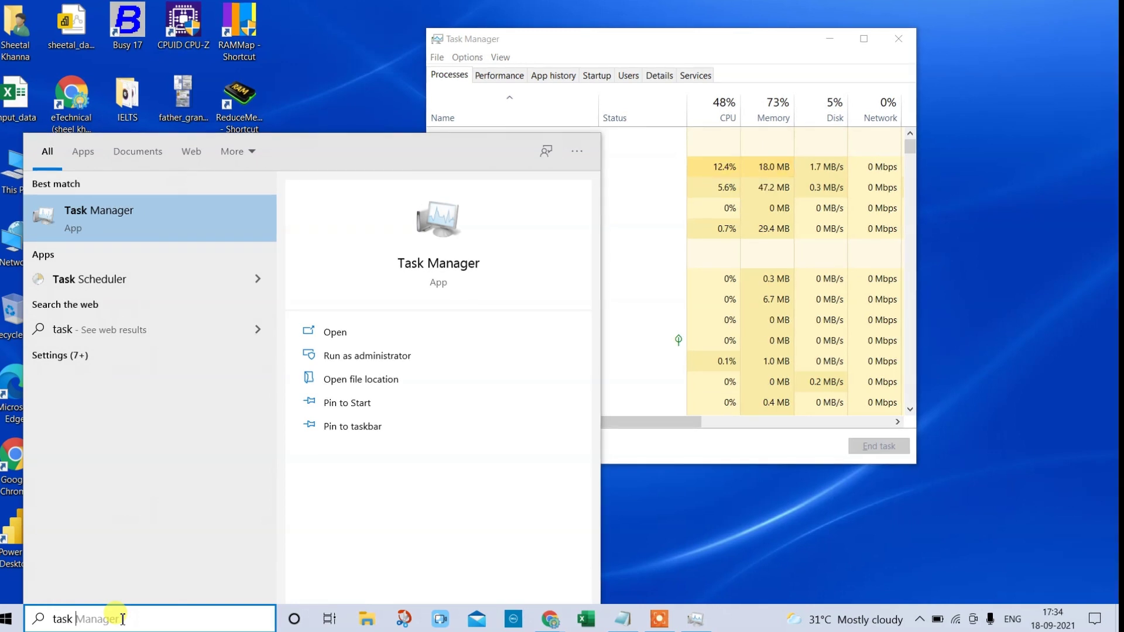
{"action": "left_click", "coordinate": [126, 209]}
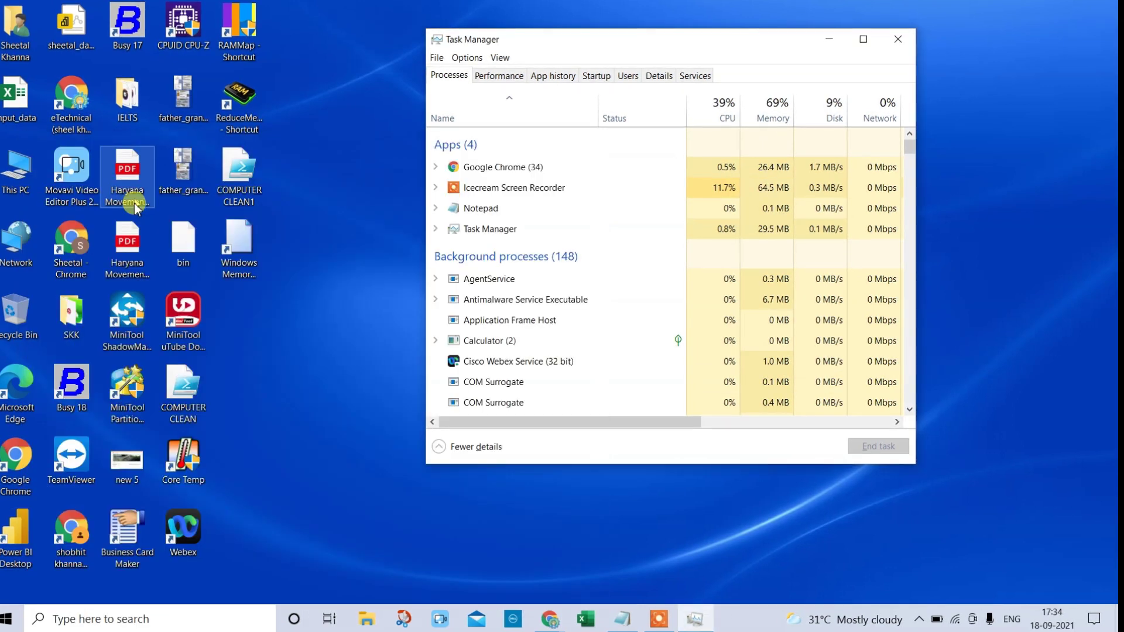
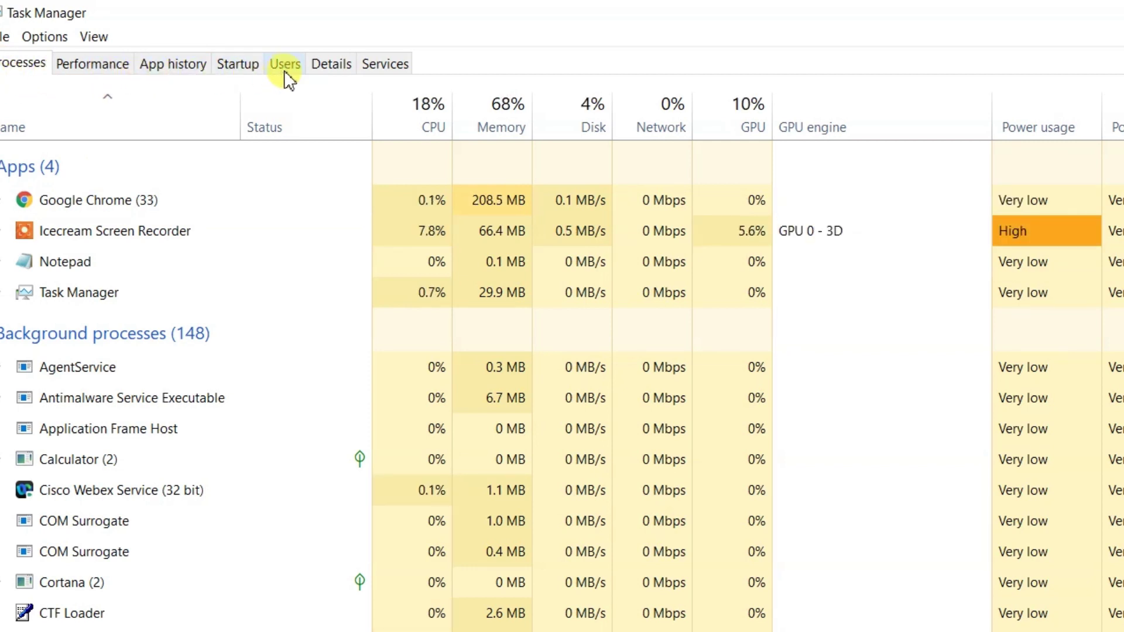
Disable Reduce Memory v1.6 in Task Manager's list of startup programs
{"action": "left_click", "coordinate": [240, 69]}
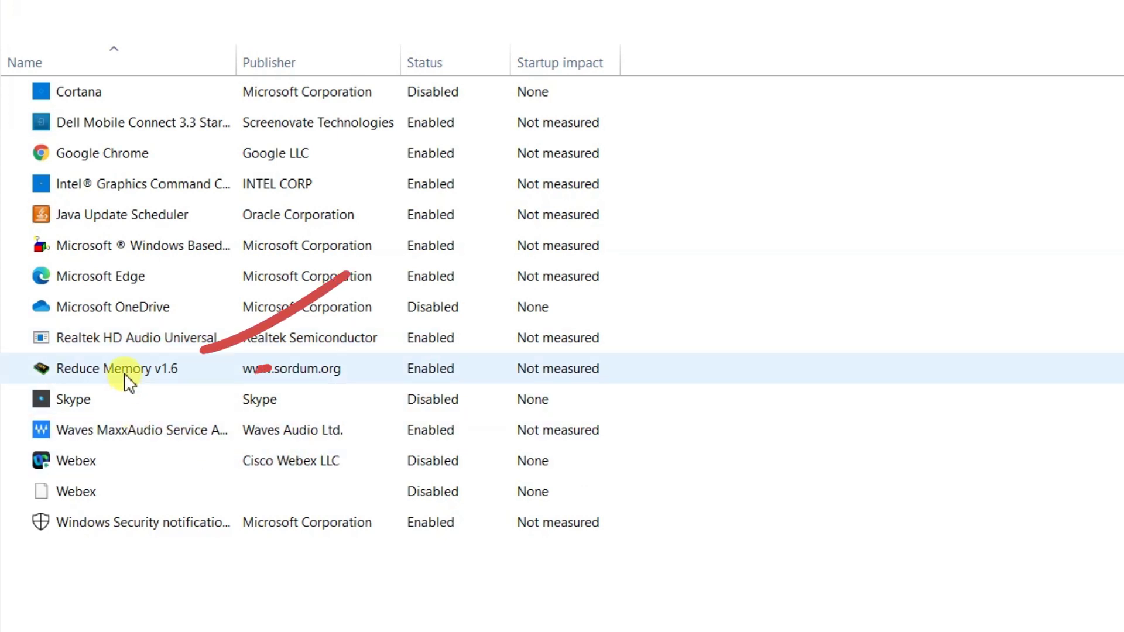
{"action": "right_click", "coordinate": [443, 378]}
{"action": "left_click", "coordinate": [481, 385]}
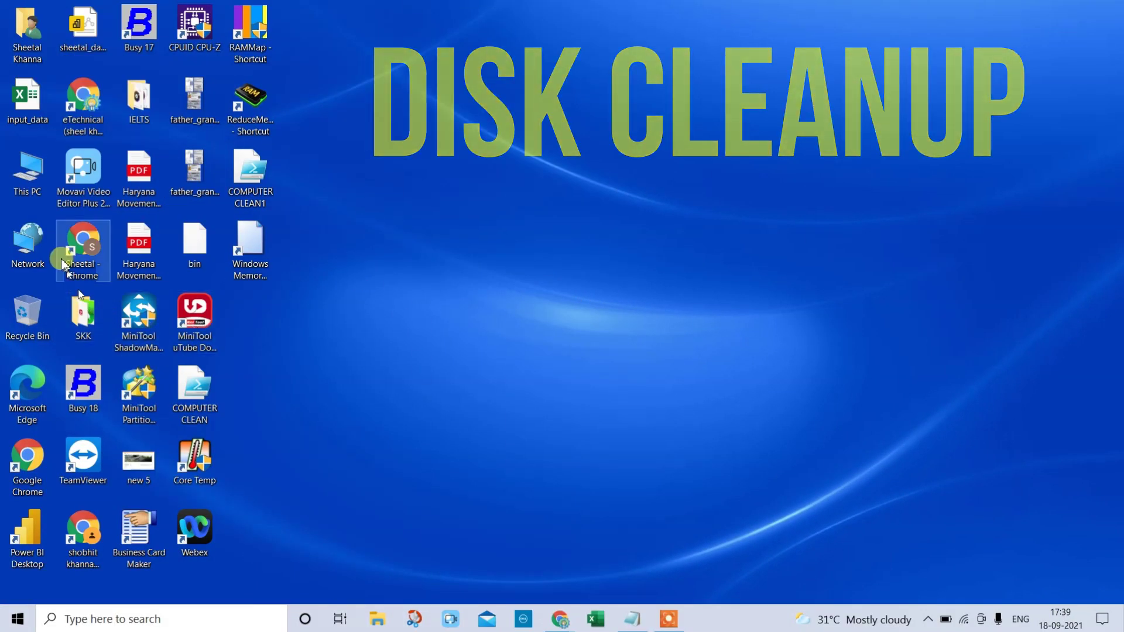
Open the properties of the OS (C:) drive from This PC and launch Disk Cleanup for it
{"action": "double_click", "coordinate": [35, 179]}
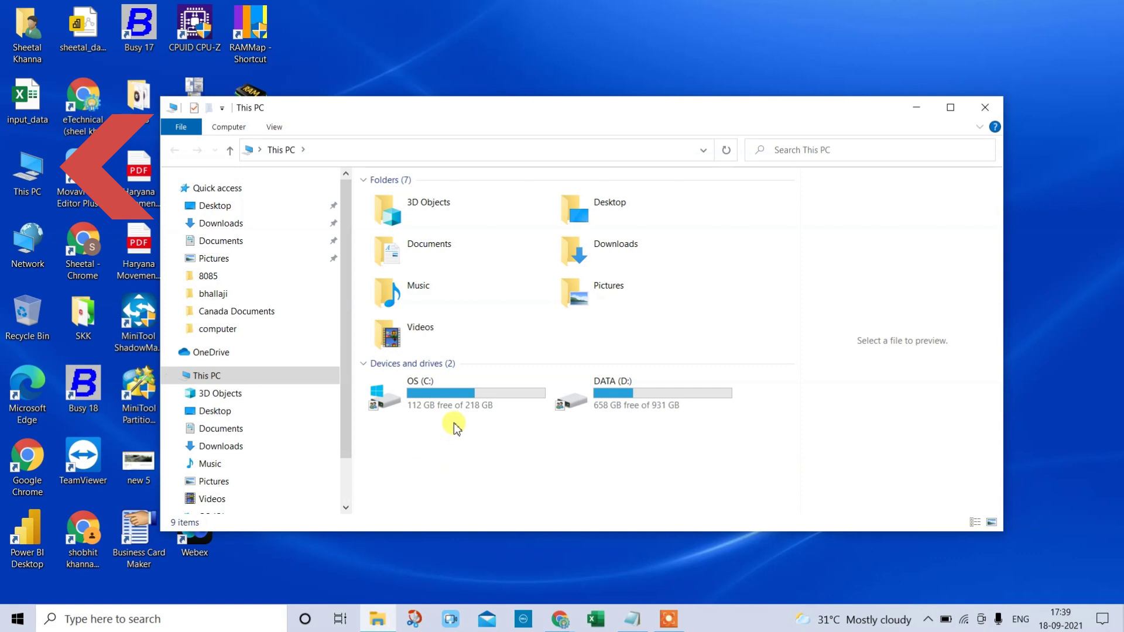
{"action": "double_click", "coordinate": [459, 391]}
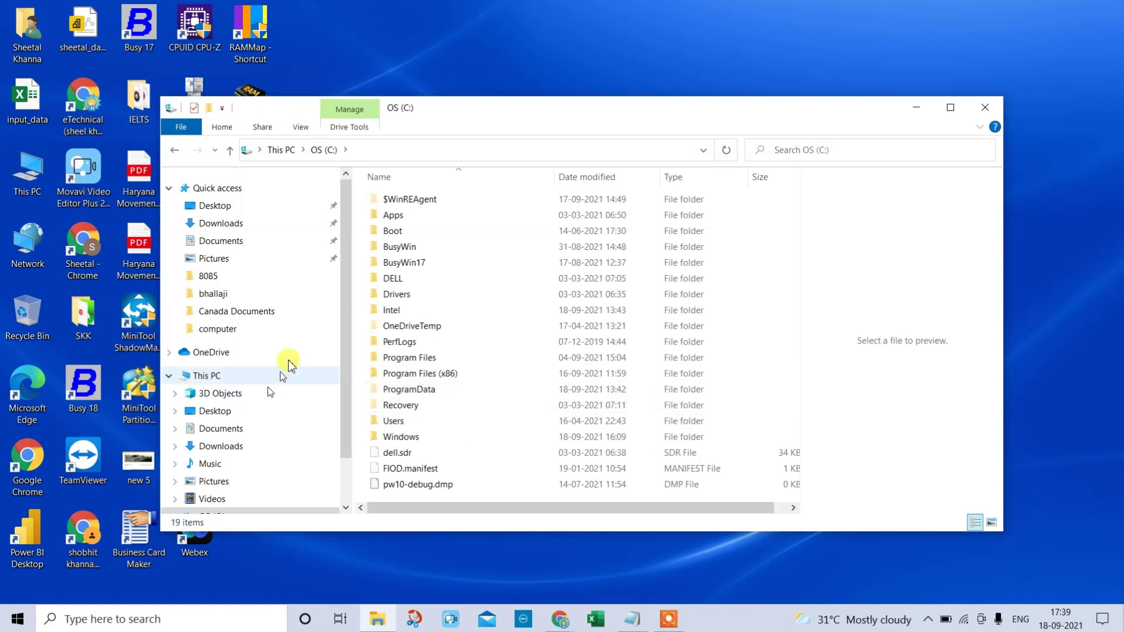
{"action": "left_click", "coordinate": [177, 154]}
{"action": "right_click", "coordinate": [468, 384]}
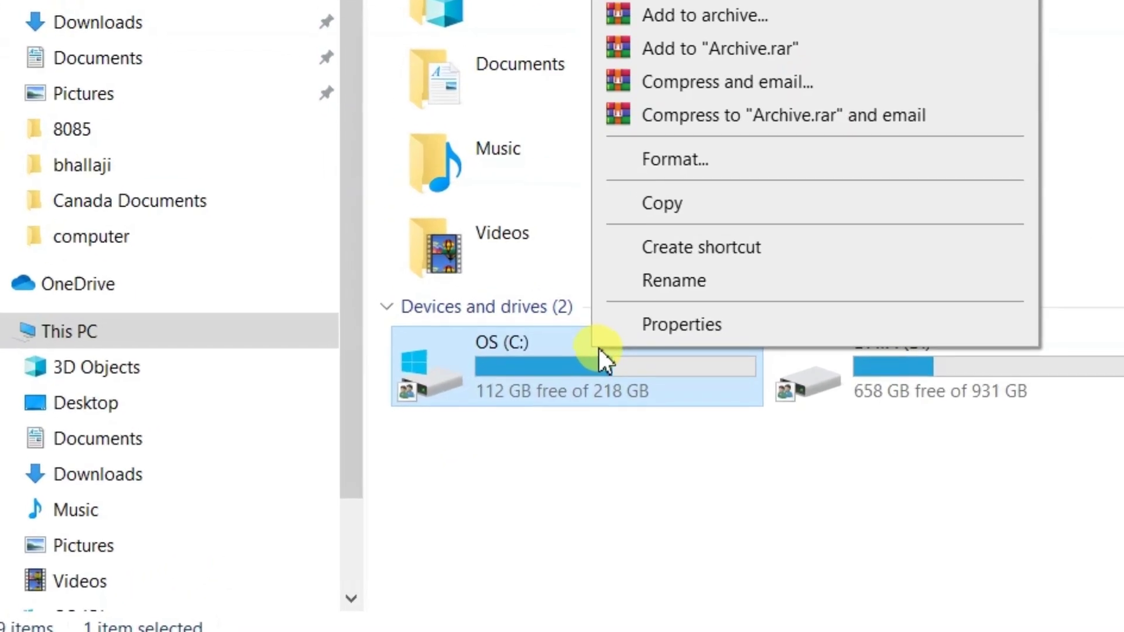
{"action": "left_click", "coordinate": [650, 324]}
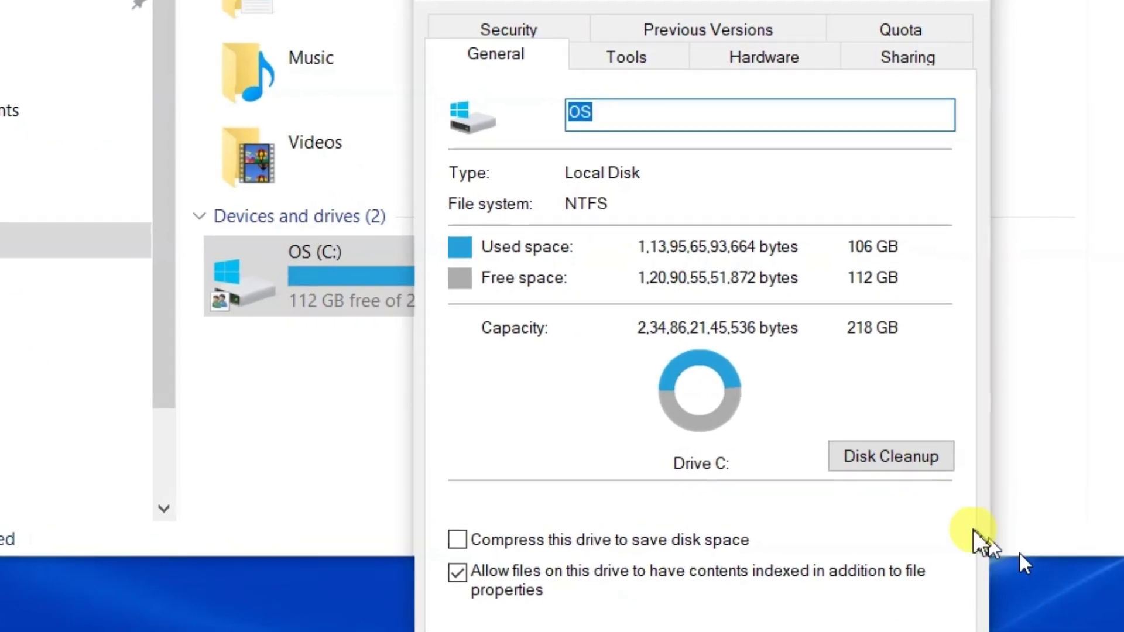
{"action": "left_click", "coordinate": [907, 455]}
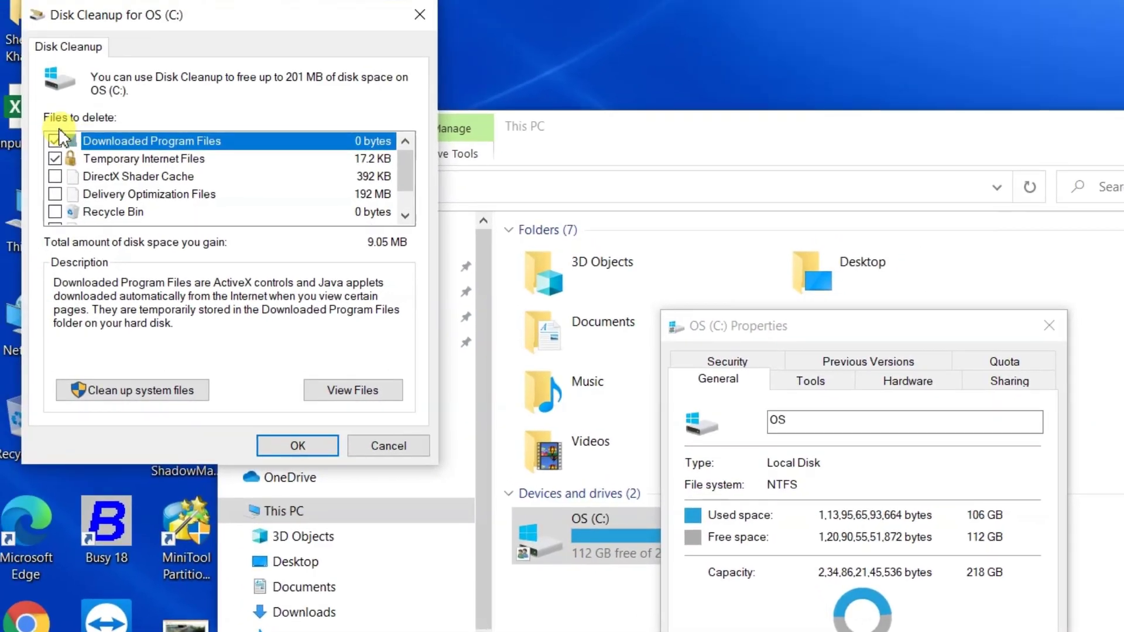
Mark Downloaded Program Files, Temporary files and Recycle Bin for deletion in Disk Cleanup
{"action": "left_click", "coordinate": [54, 141]}
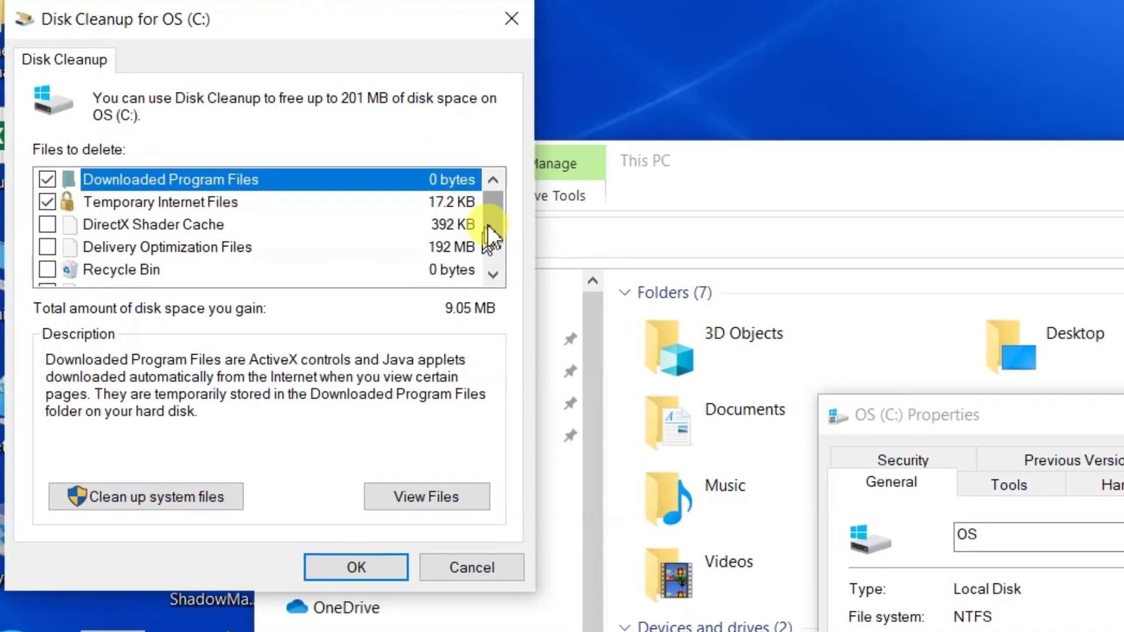
{"action": "left_click_drag", "start_coordinate": [489, 238], "coordinate": [487, 284]}
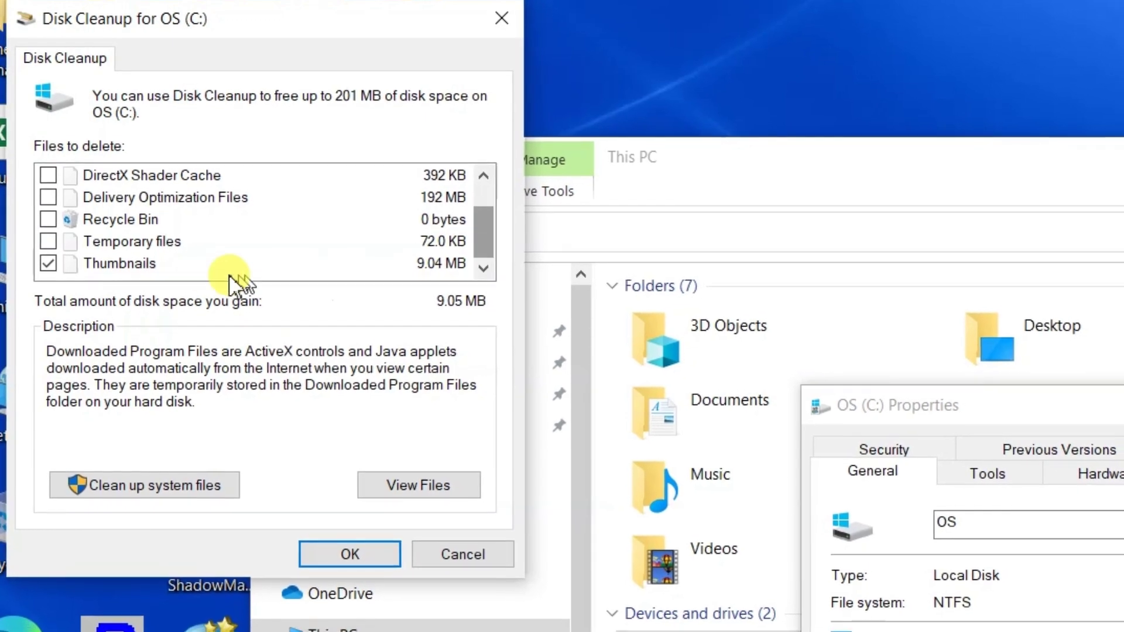
{"action": "left_click", "coordinate": [48, 238]}
{"action": "left_click", "coordinate": [49, 212]}
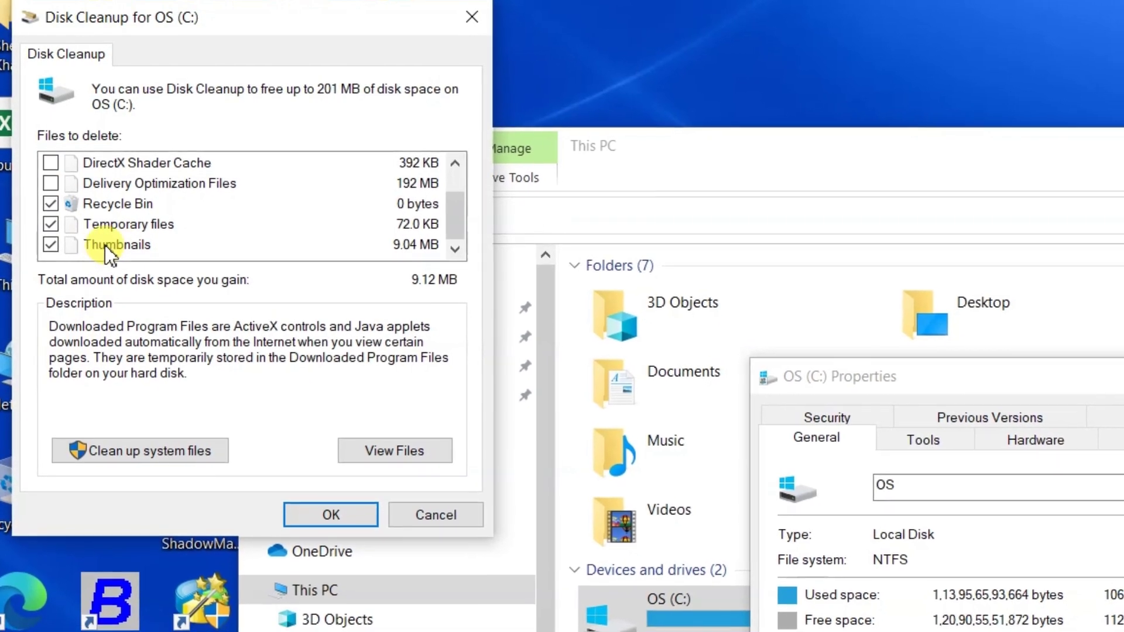
{"action": "left_click_drag", "start_coordinate": [448, 213], "coordinate": [454, 182]}
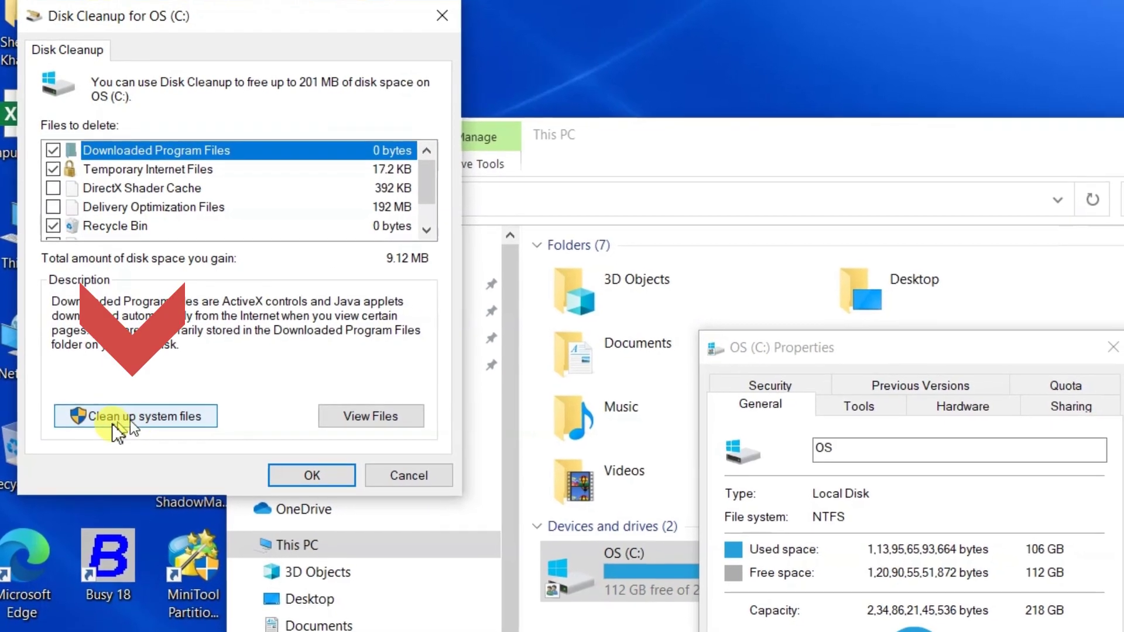
Extend the cleanup to system files, permanently delete the selected files, and close the drive's properties
{"action": "left_click", "coordinate": [120, 411]}
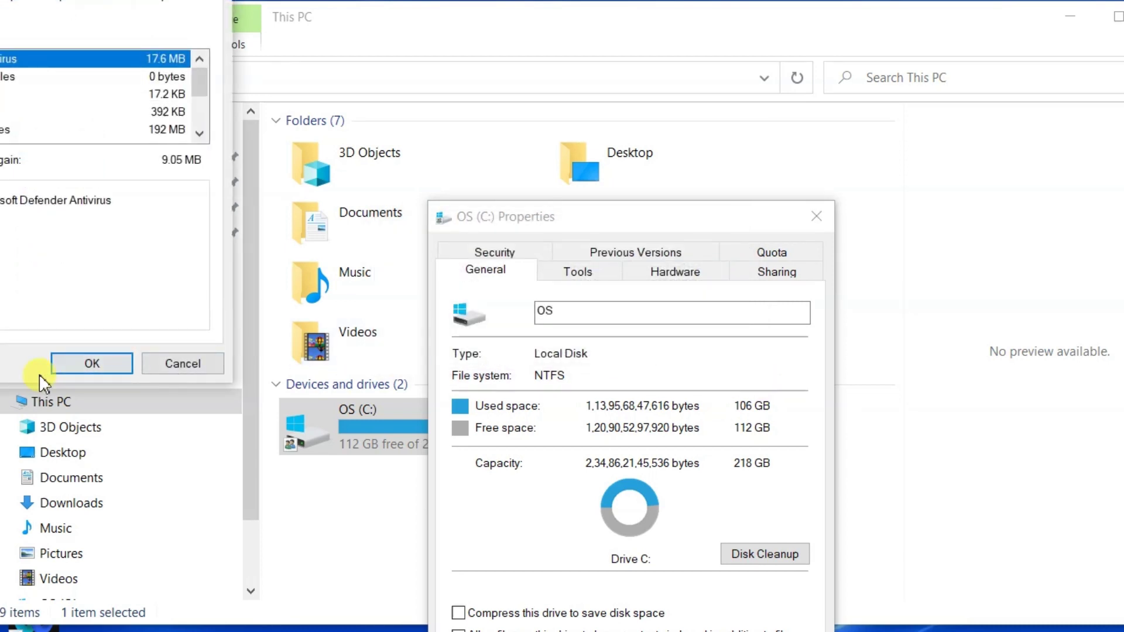
{"action": "left_click", "coordinate": [82, 364]}
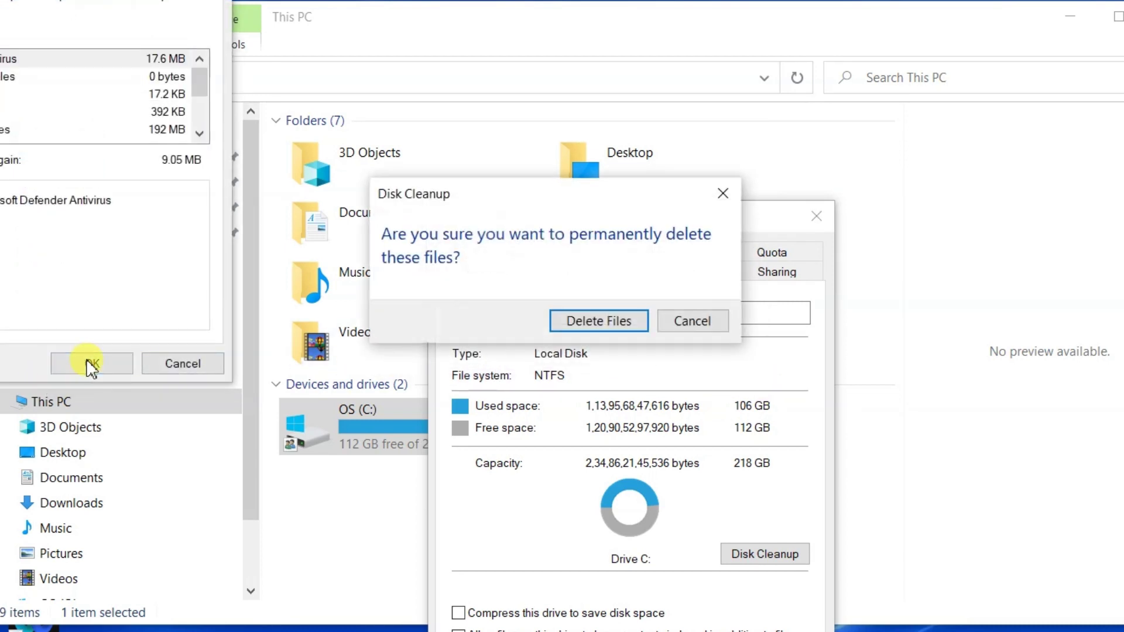
{"action": "left_click", "coordinate": [628, 323]}
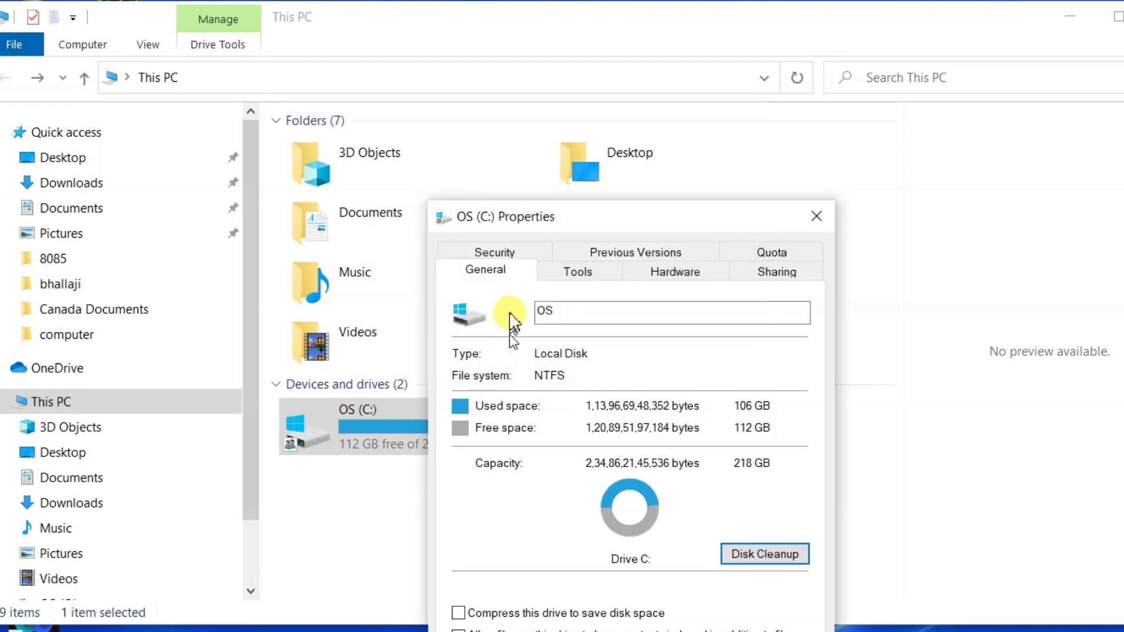
{"action": "key", "text": "Return"}
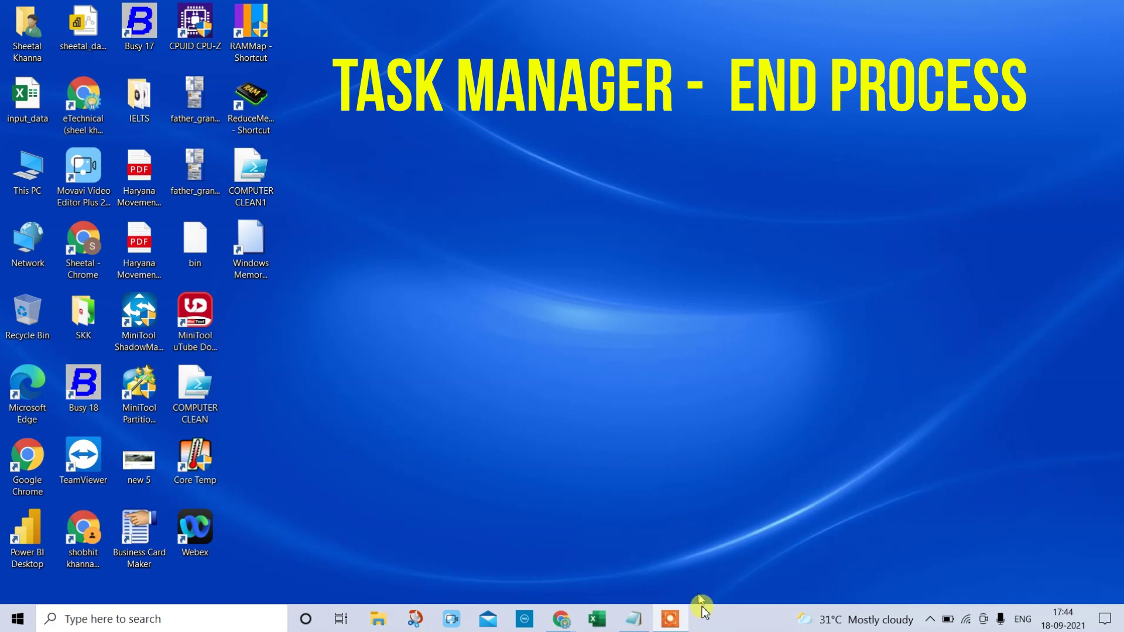
Open Task Manager and end the Notepad task in the list of running apps
{"action": "right_click", "coordinate": [723, 622]}
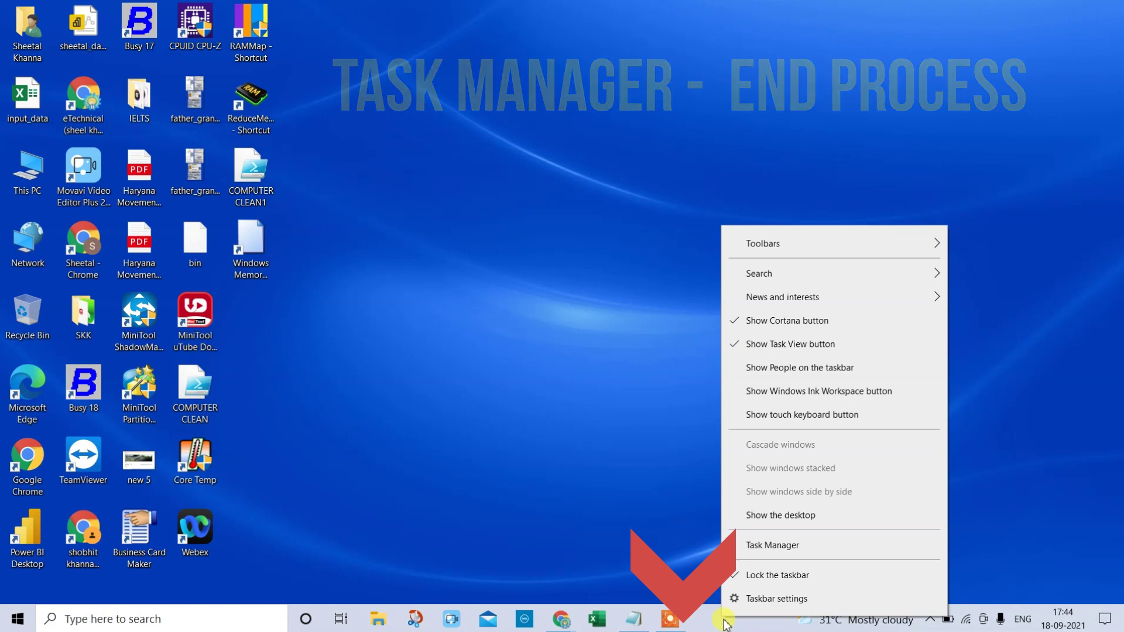
{"action": "left_click", "coordinate": [775, 550]}
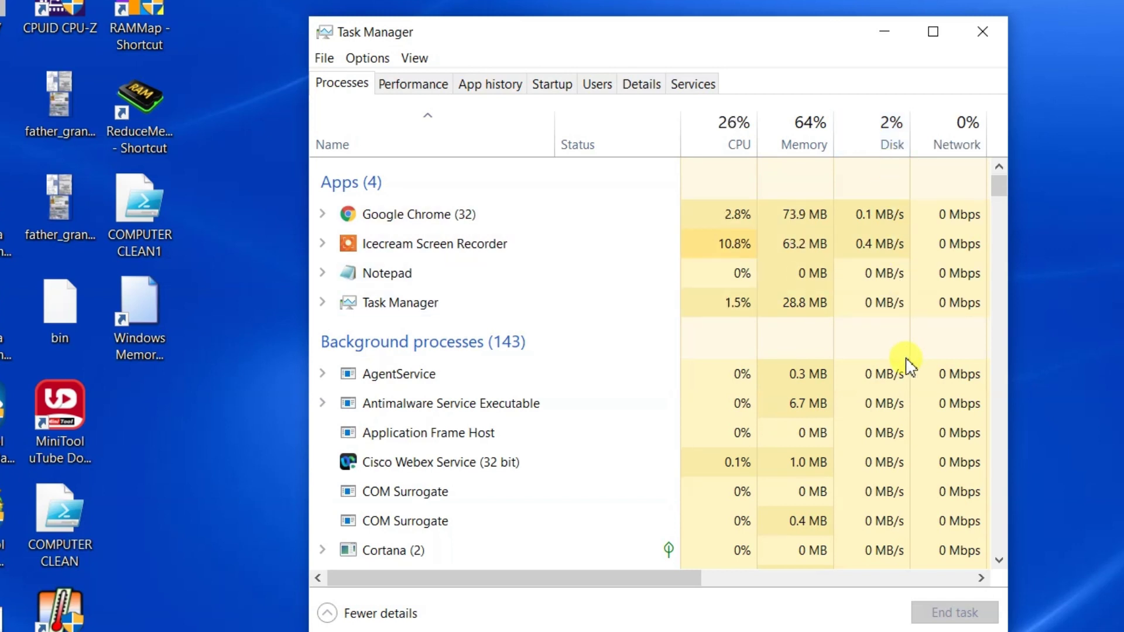
{"action": "scroll", "coordinate": [608, 335], "scroll_direction": "down", "scroll_amount": 1}
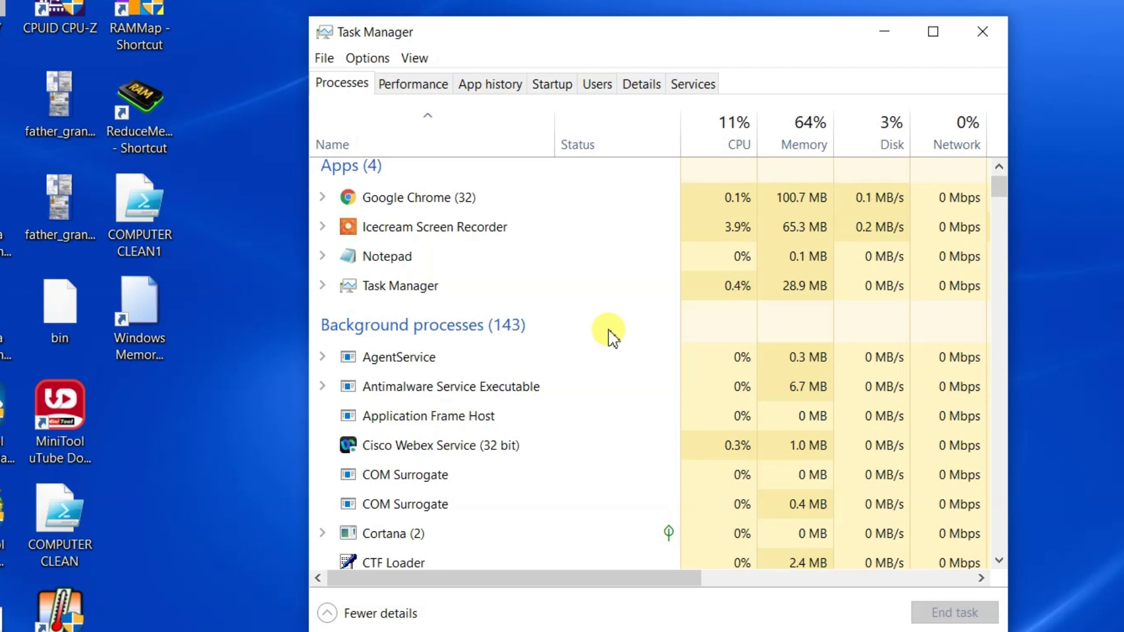
{"action": "scroll", "coordinate": [609, 332], "scroll_direction": "down", "scroll_amount": 2}
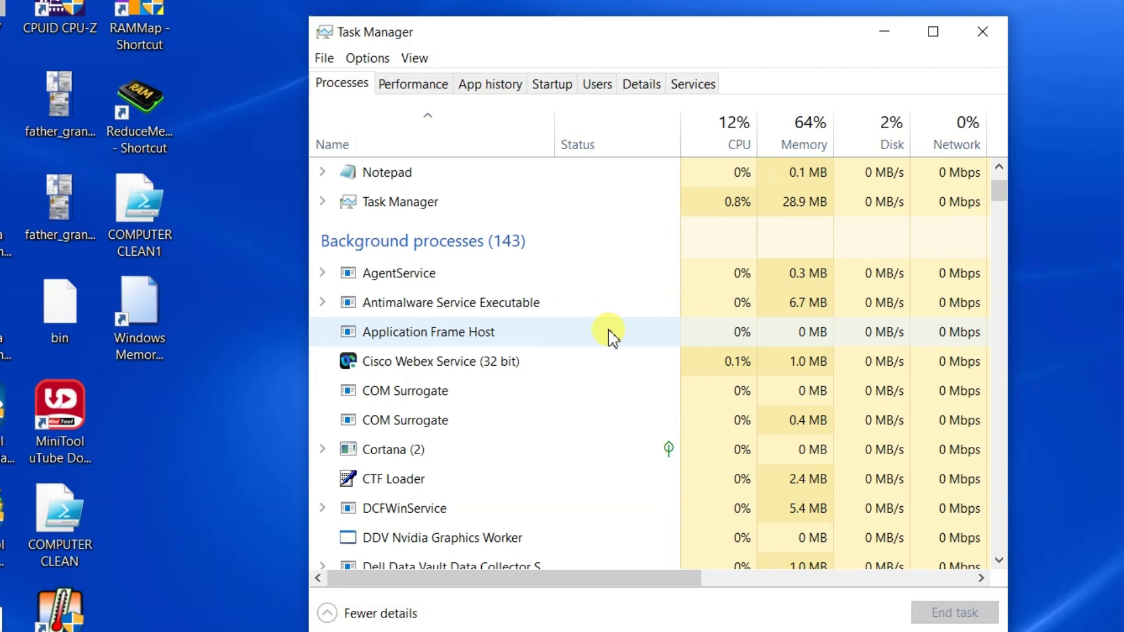
{"action": "scroll", "coordinate": [609, 333], "scroll_direction": "down", "scroll_amount": 3}
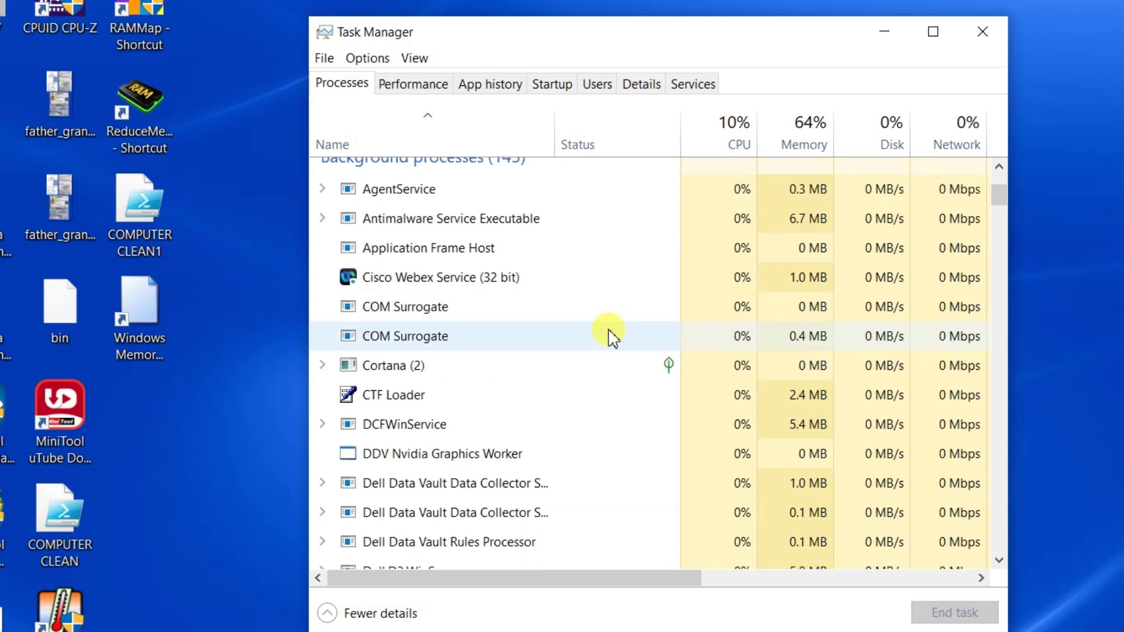
{"action": "scroll", "coordinate": [609, 333], "scroll_direction": "up", "scroll_amount": 2}
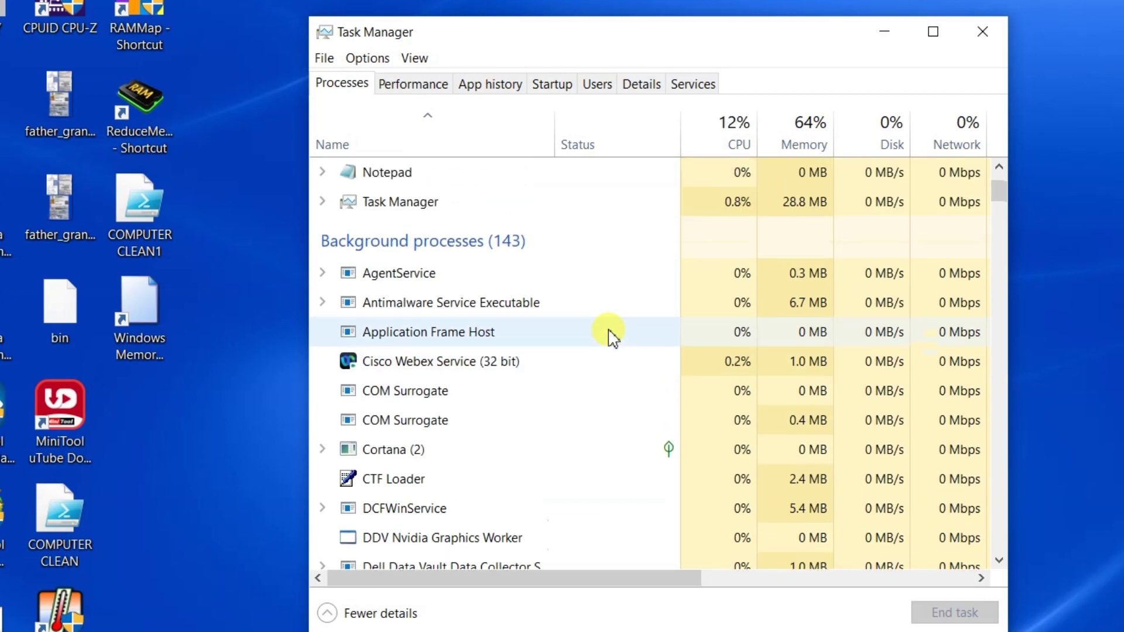
{"action": "scroll", "coordinate": [611, 335], "scroll_direction": "up", "scroll_amount": 1}
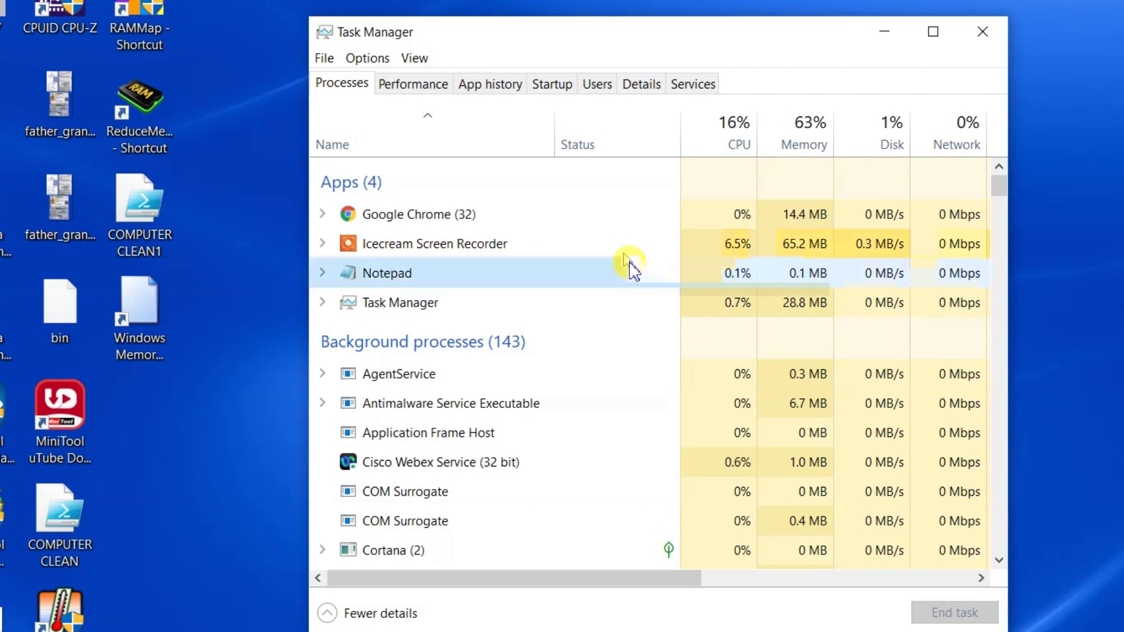
{"action": "right_click", "coordinate": [587, 277]}
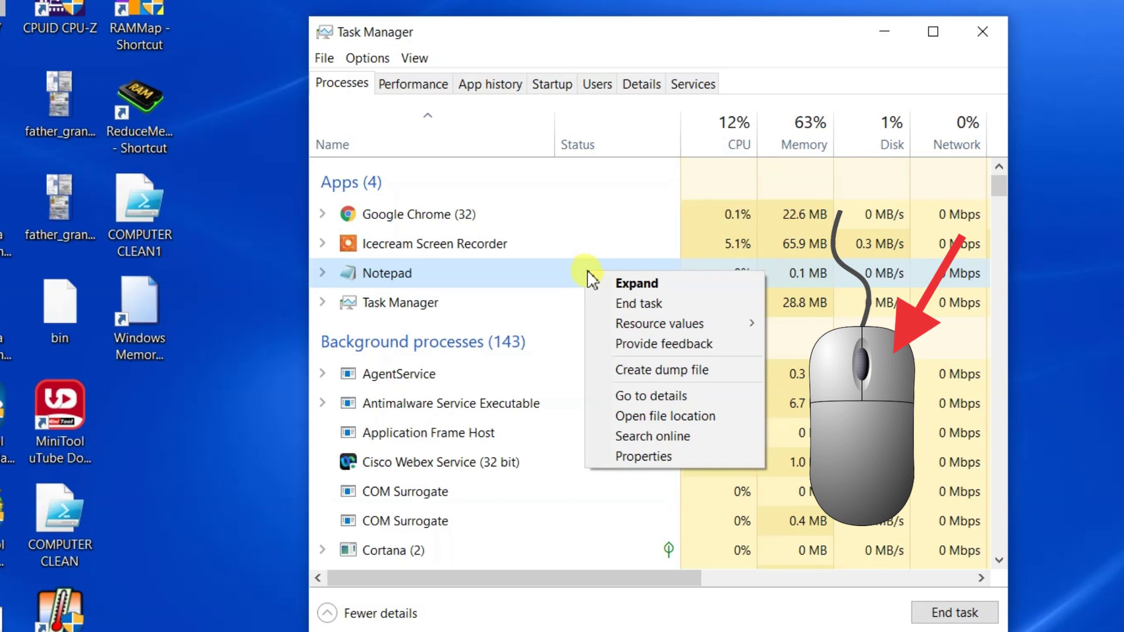
{"action": "left_click", "coordinate": [642, 303]}
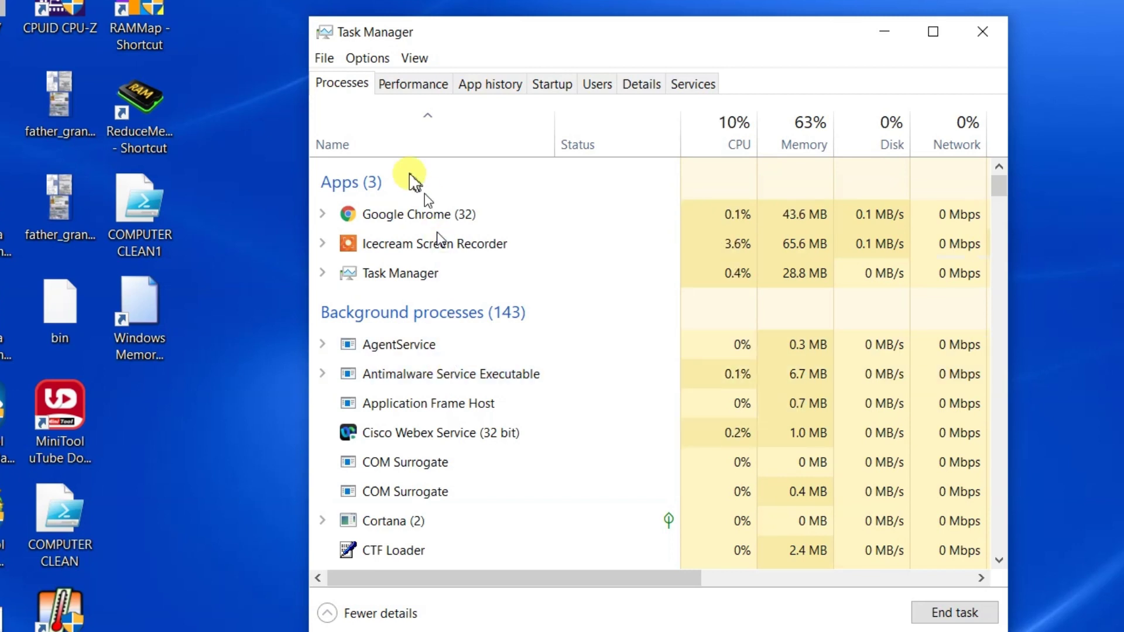
Look through Task Manager's background processes for other tasks that could be ended
{"action": "scroll", "coordinate": [524, 263], "scroll_direction": "down", "scroll_amount": 1}
{"action": "scroll", "coordinate": [523, 262], "scroll_direction": "down", "scroll_amount": 5}
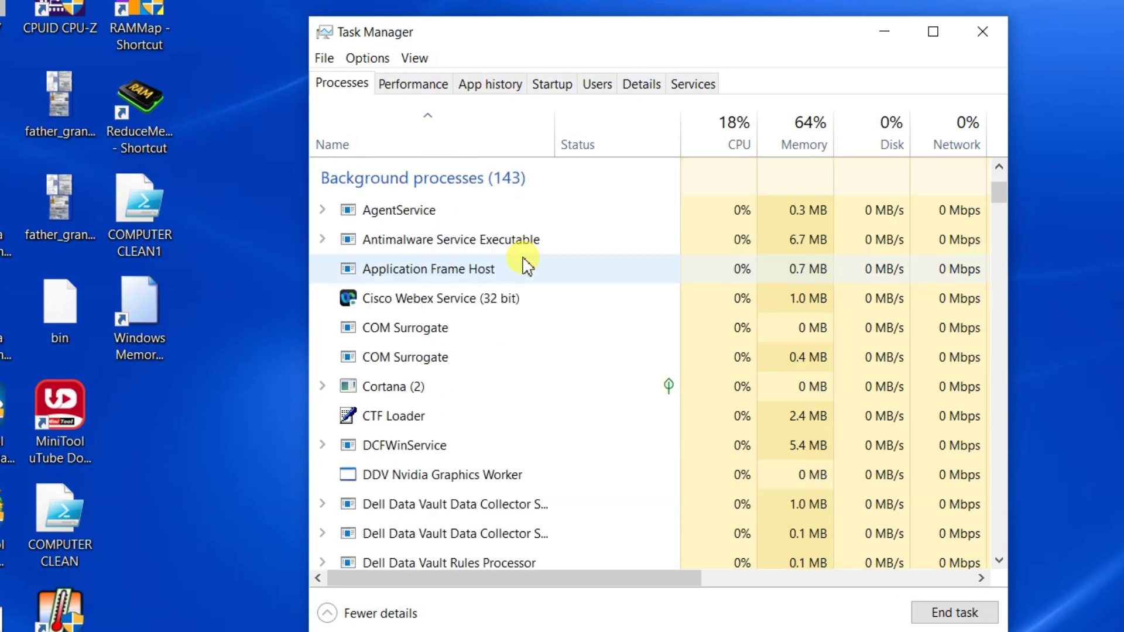
{"action": "scroll", "coordinate": [525, 262], "scroll_direction": "down", "scroll_amount": 6}
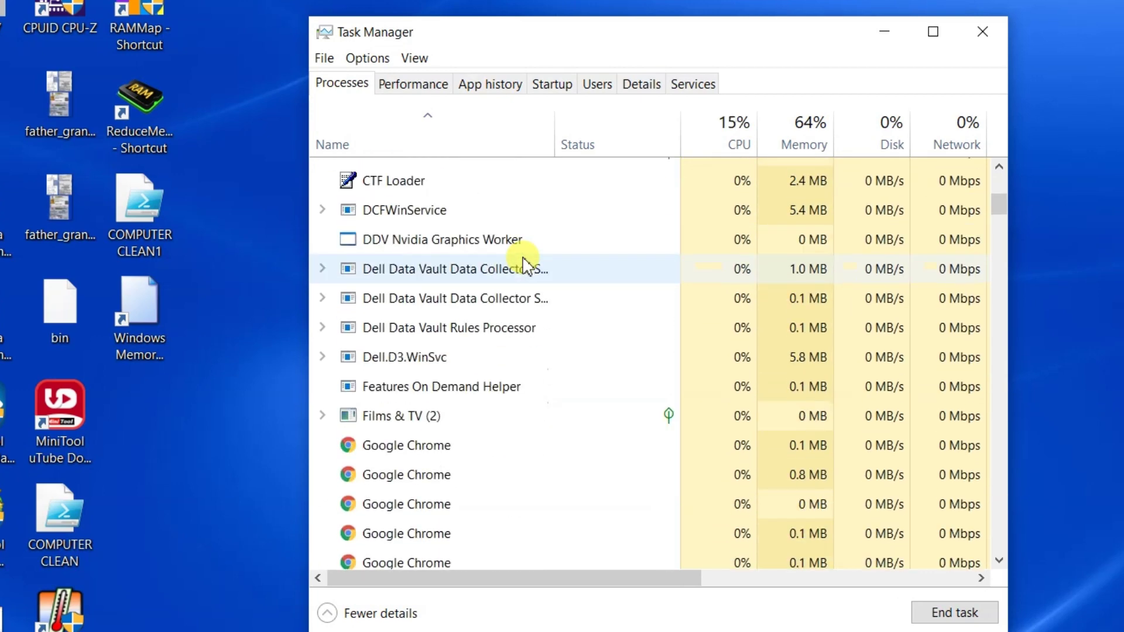
{"action": "scroll", "coordinate": [525, 262], "scroll_direction": "down", "scroll_amount": 7}
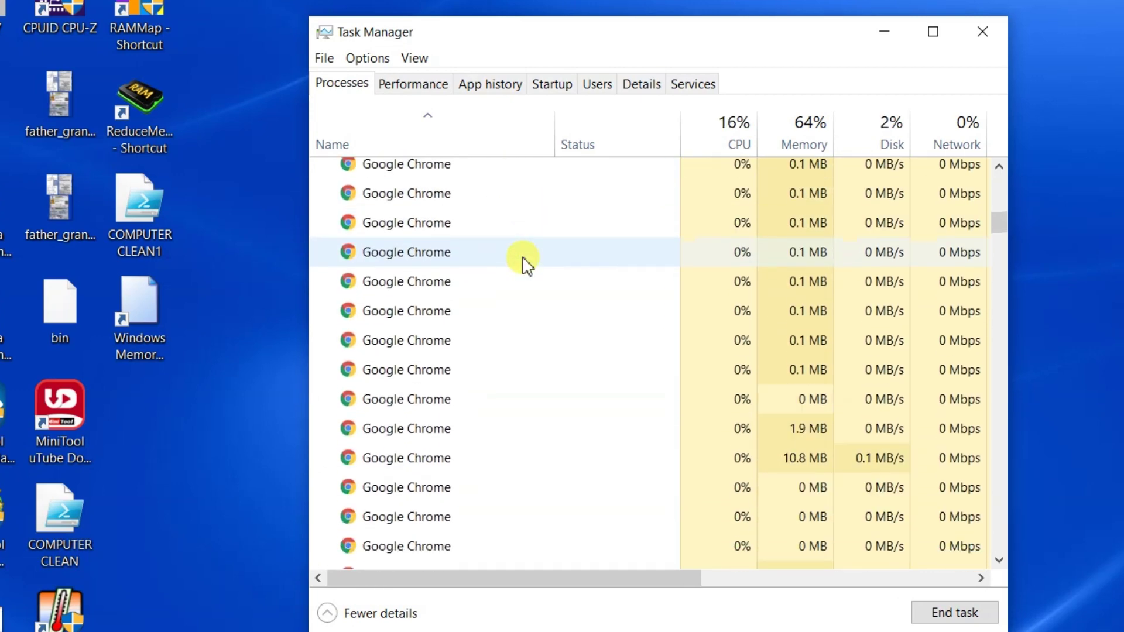
{"action": "scroll", "coordinate": [525, 262], "scroll_direction": "down", "scroll_amount": 2}
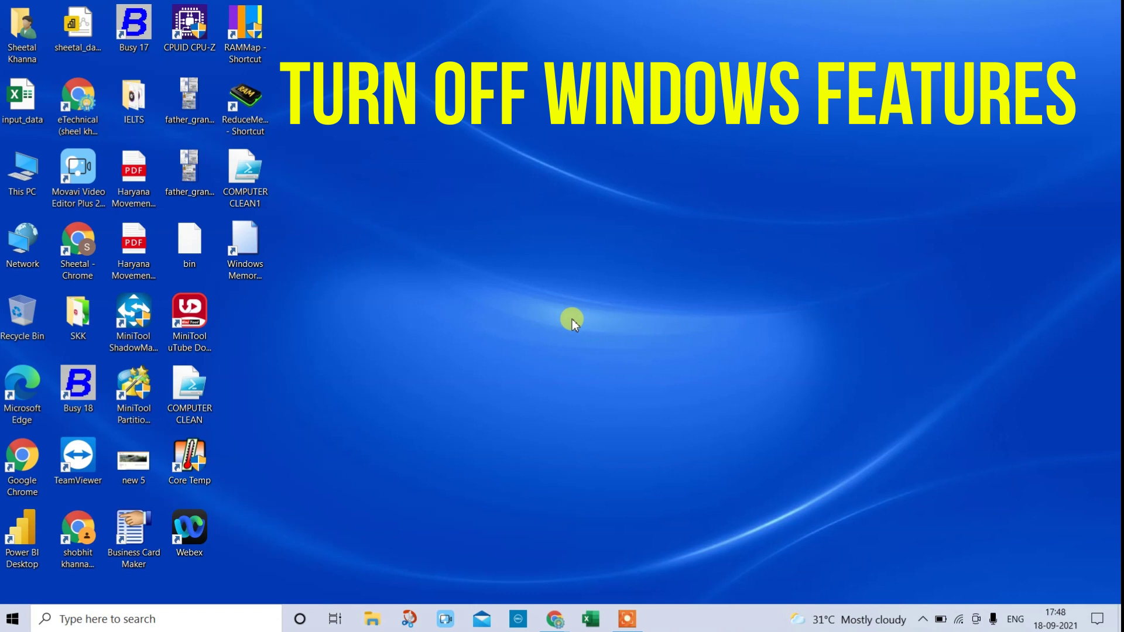
Open the Windows features list from Programs and Features in Control Panel and turn off Microsoft Print to PDF
{"action": "left_click", "coordinate": [141, 618]}
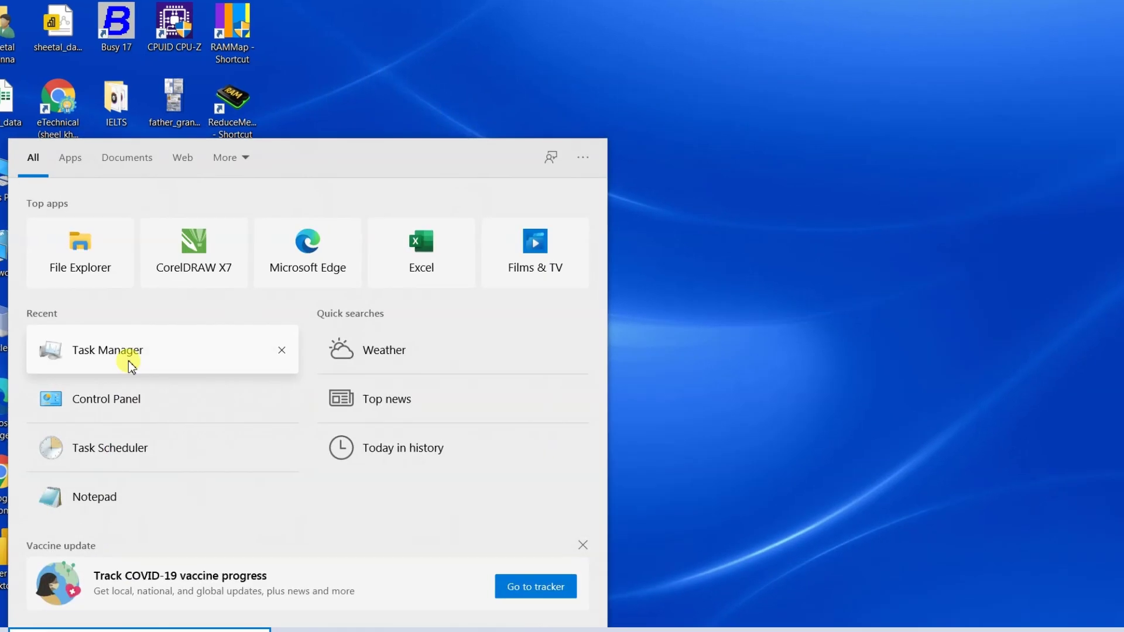
{"action": "left_click", "coordinate": [130, 397]}
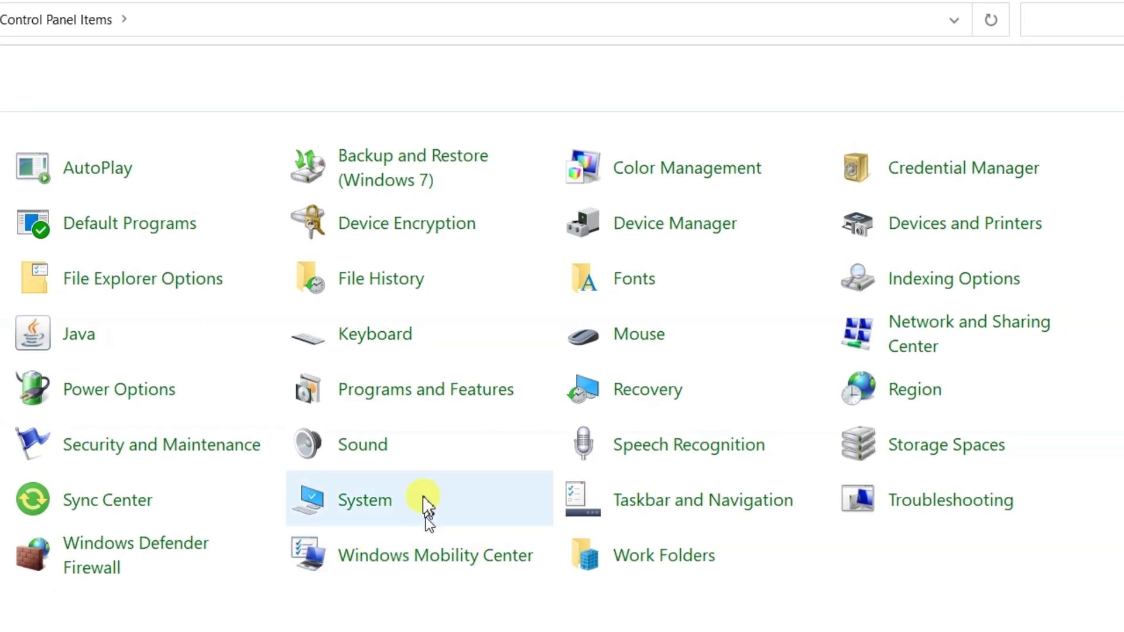
{"action": "left_click", "coordinate": [415, 402]}
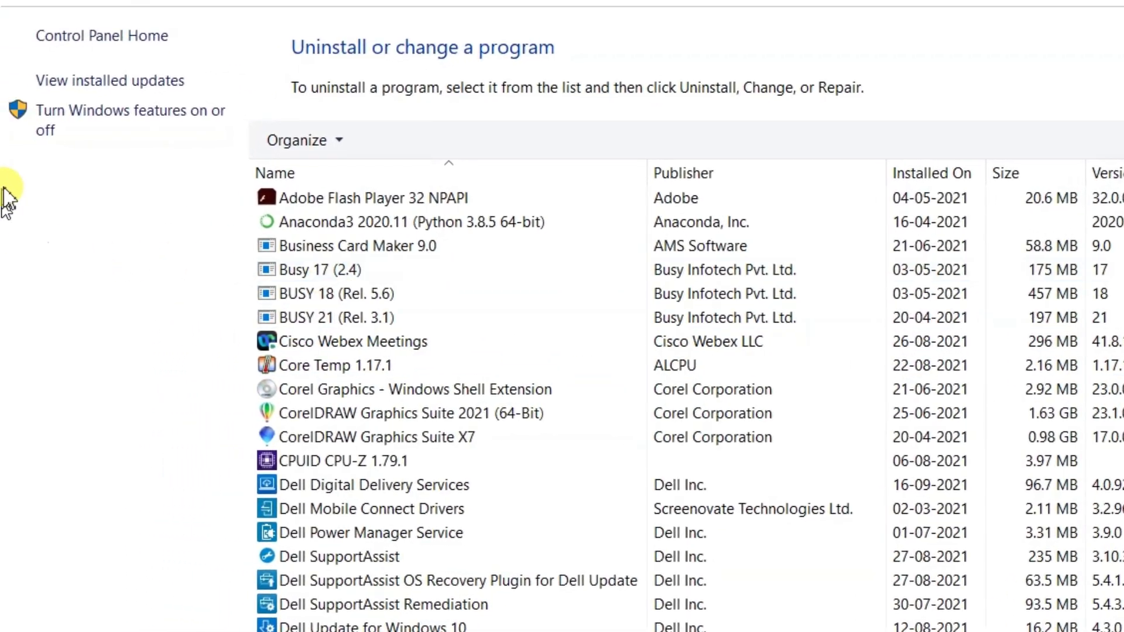
{"action": "left_click", "coordinate": [142, 120]}
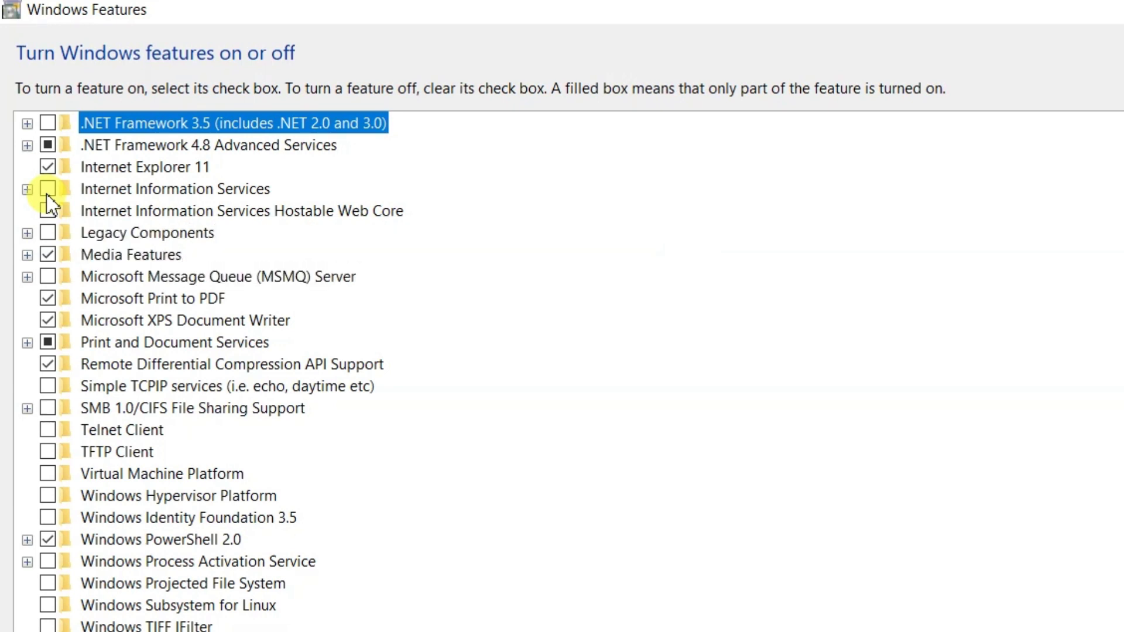
{"action": "left_click", "coordinate": [50, 297]}
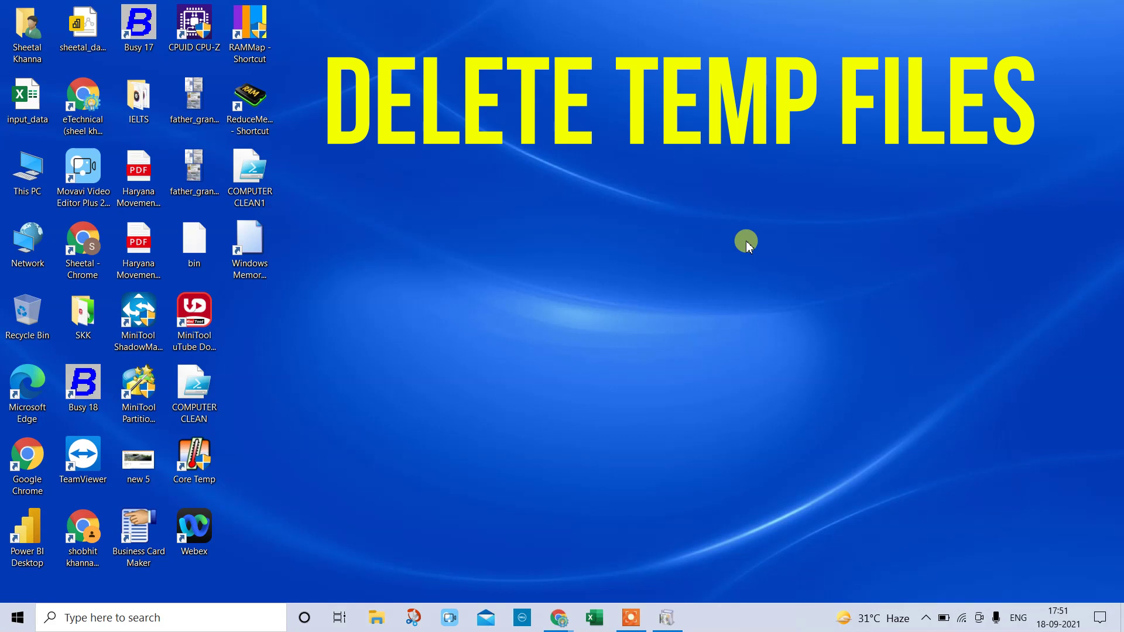
Open the Windows Temp folder by running the command temp
{"action": "key", "text": "super+r"}
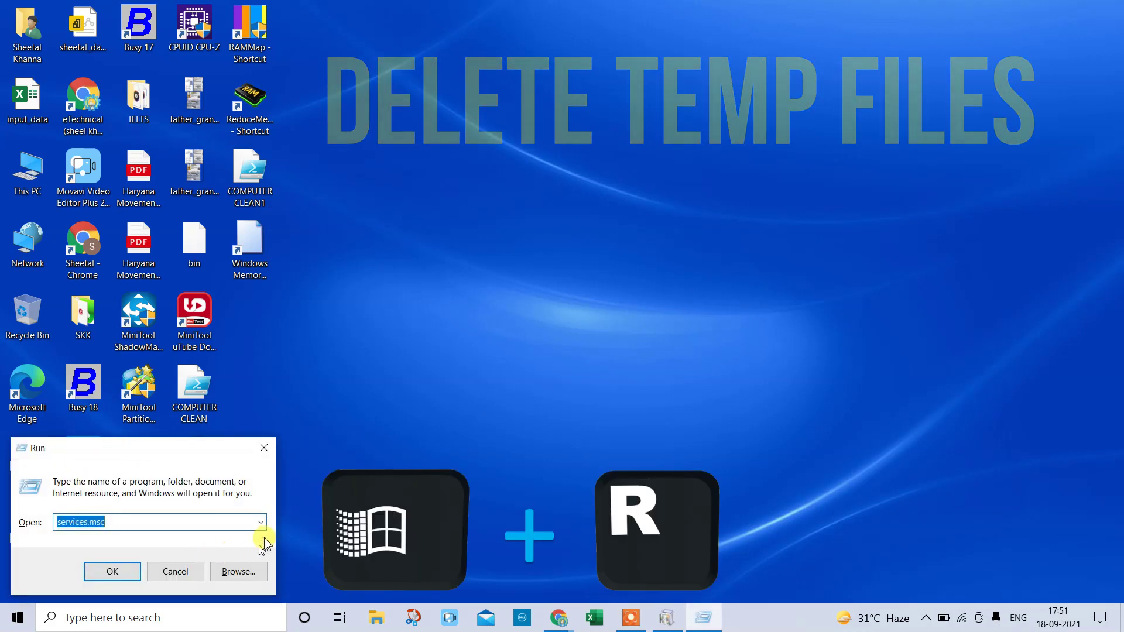
{"action": "left_click", "coordinate": [174, 516]}
{"action": "key", "text": "ctrl+a"}
{"action": "type", "text": "temp"}
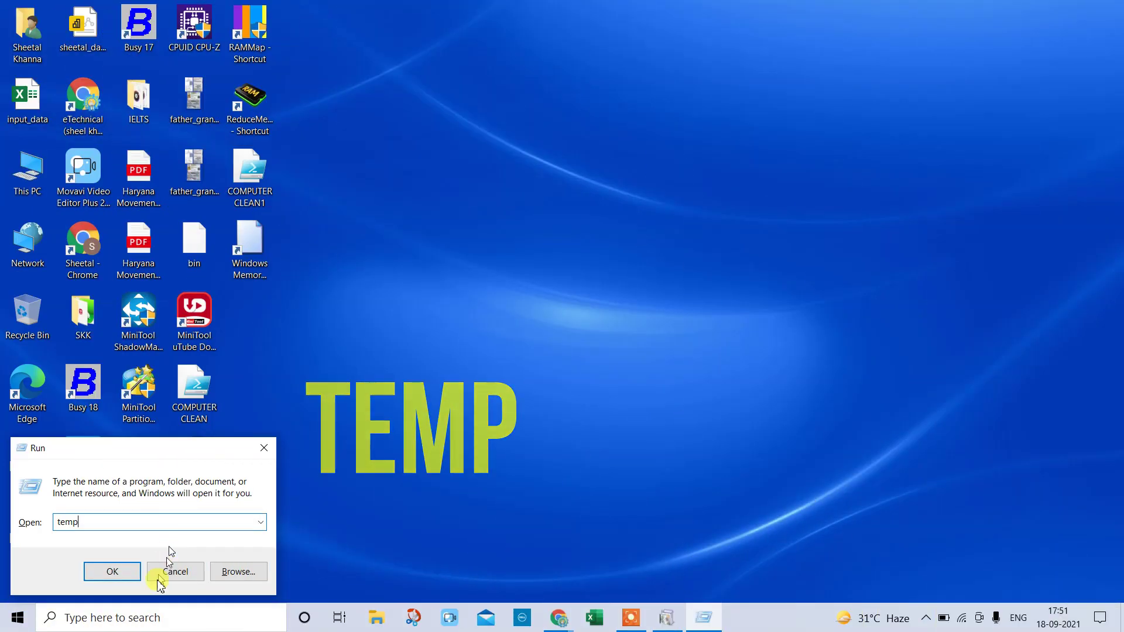
{"action": "left_click", "coordinate": [106, 572]}
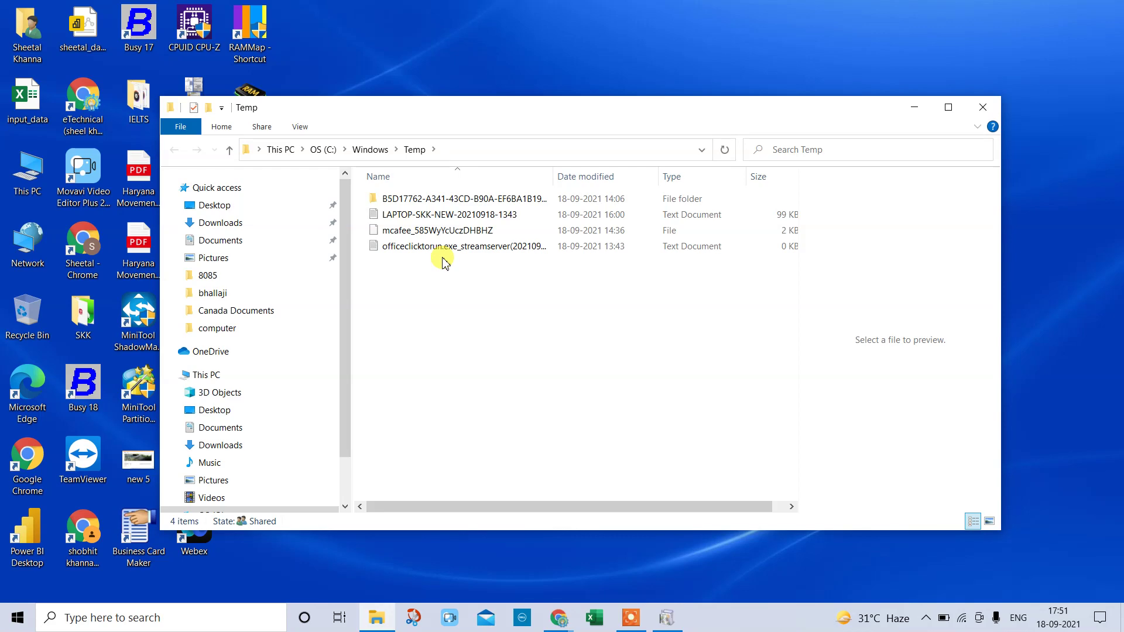
Delete all items in the Windows Temp folder, retrying the file in use before cancelling the remainder, and close the folder
{"action": "left_click_drag", "start_coordinate": [425, 284], "coordinate": [436, 183]}
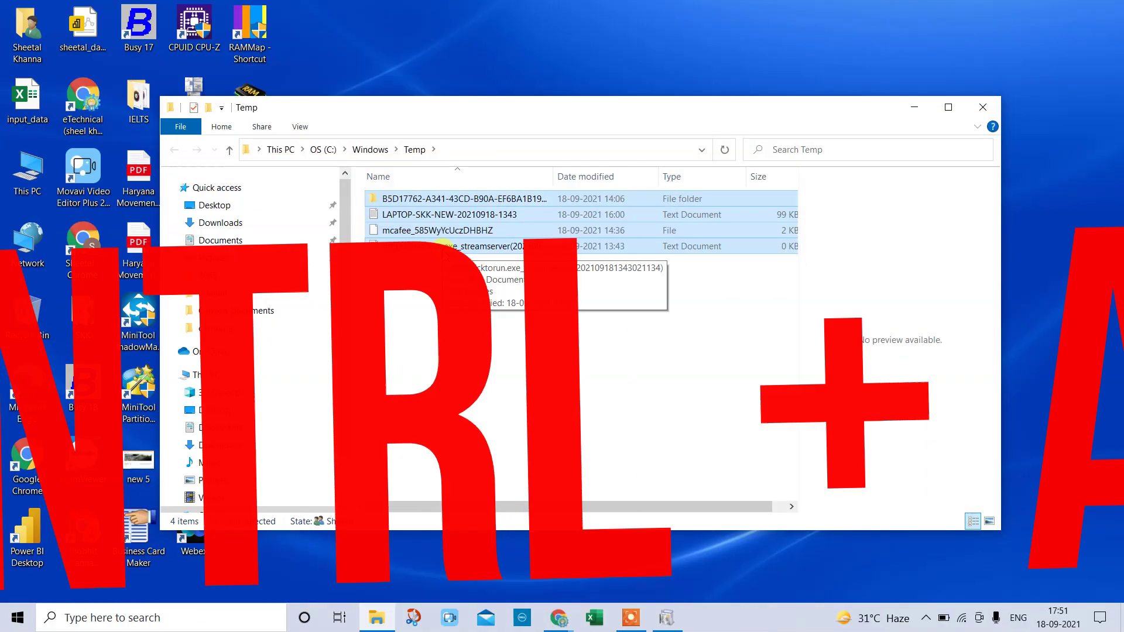
{"action": "key", "text": "Delete"}
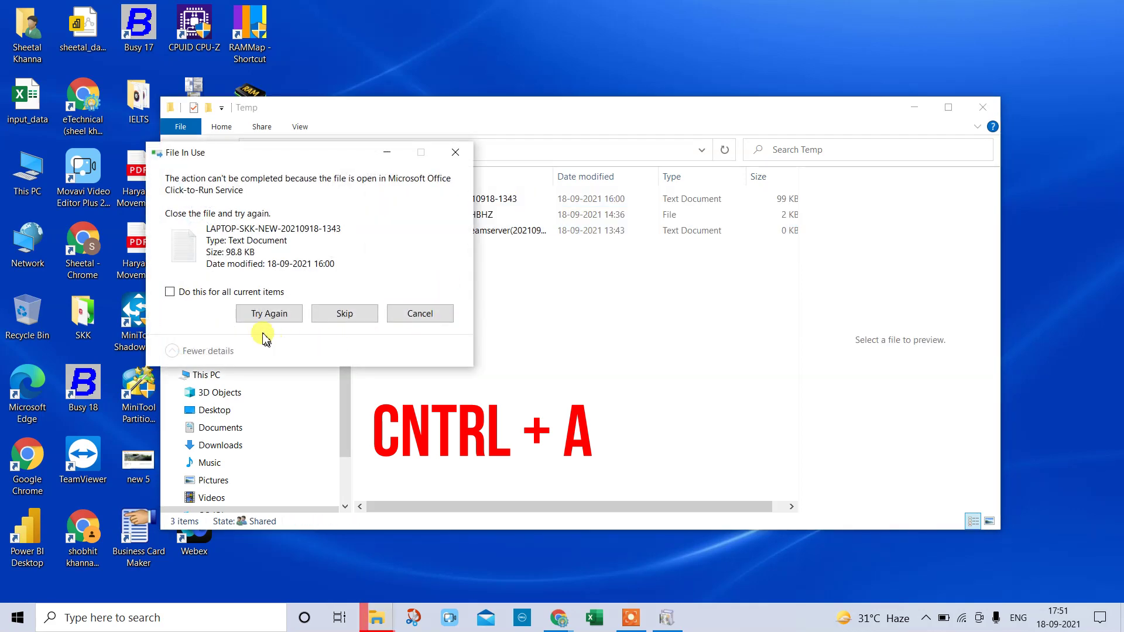
{"action": "left_click", "coordinate": [266, 314]}
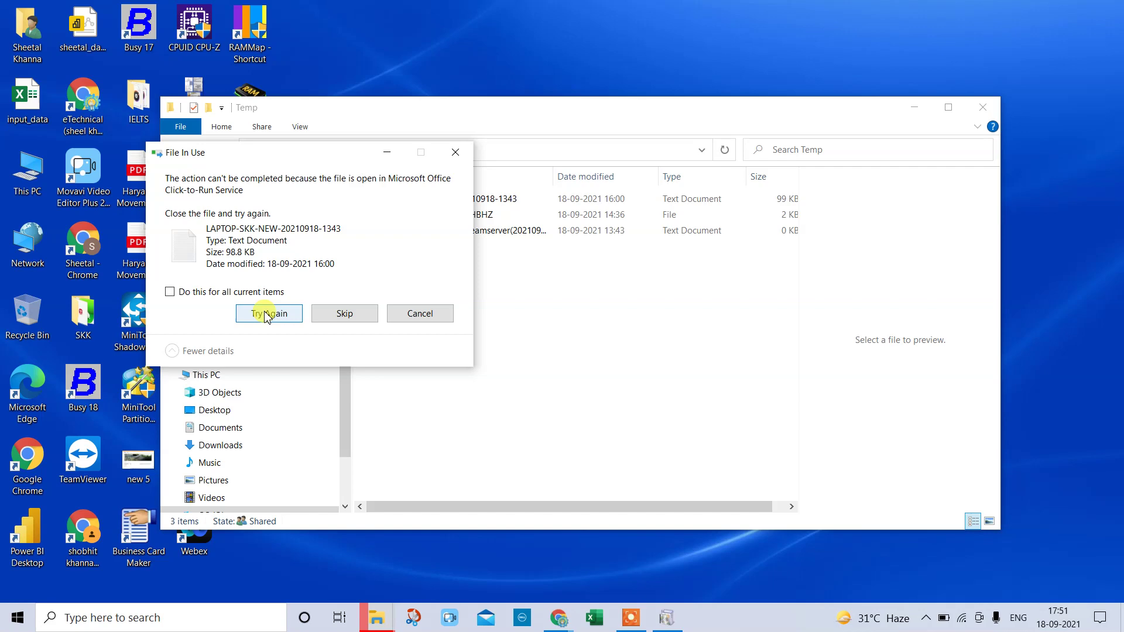
{"action": "left_click", "coordinate": [280, 313]}
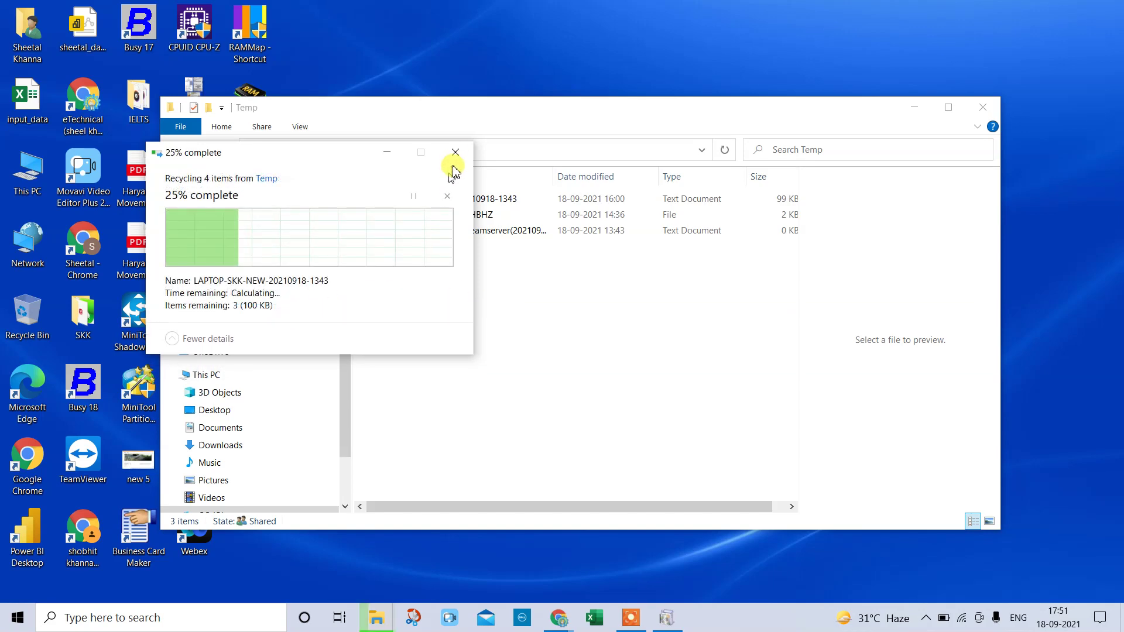
{"action": "left_click", "coordinate": [454, 153]}
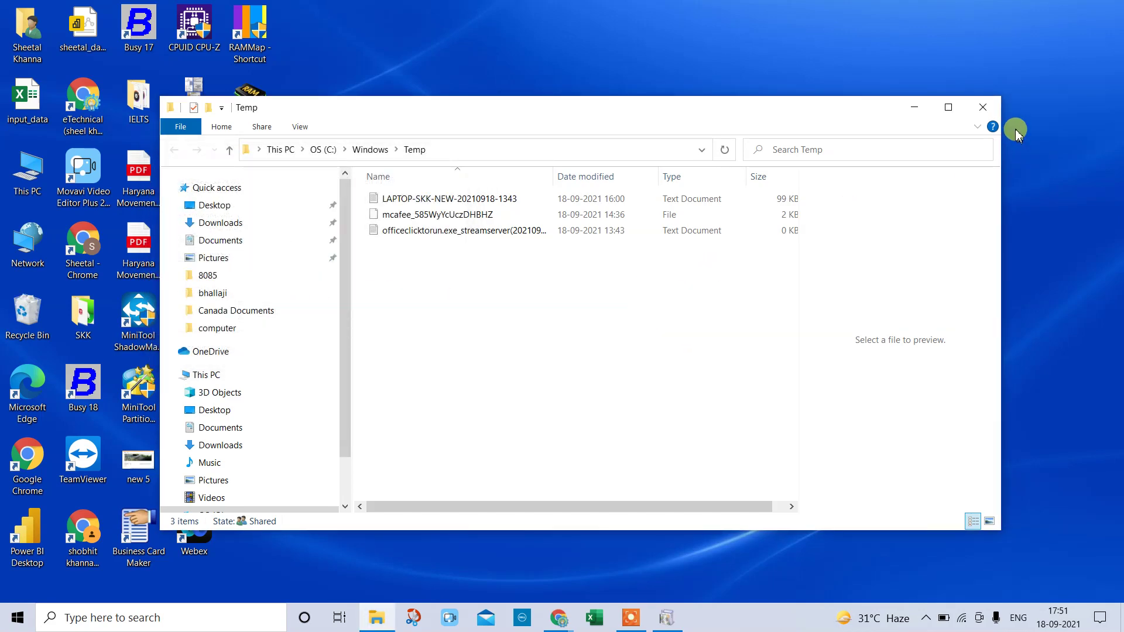
{"action": "left_click", "coordinate": [989, 107]}
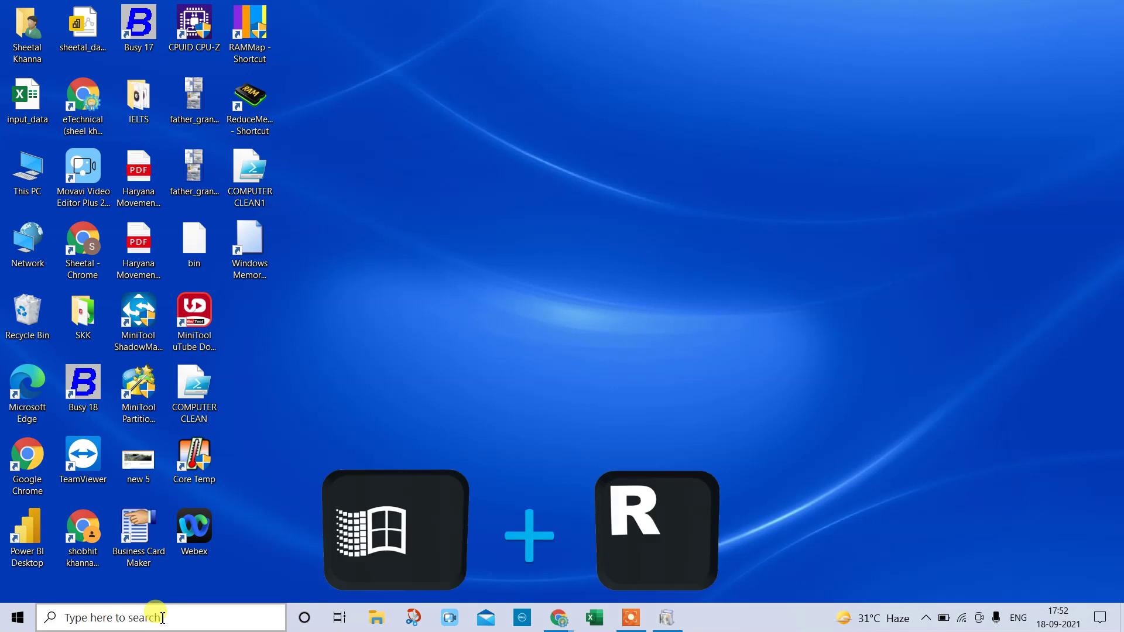
Open the user profile's local Temp folder by running the command %temp%
{"action": "key", "text": "super+r"}
{"action": "type", "text": "temp"}
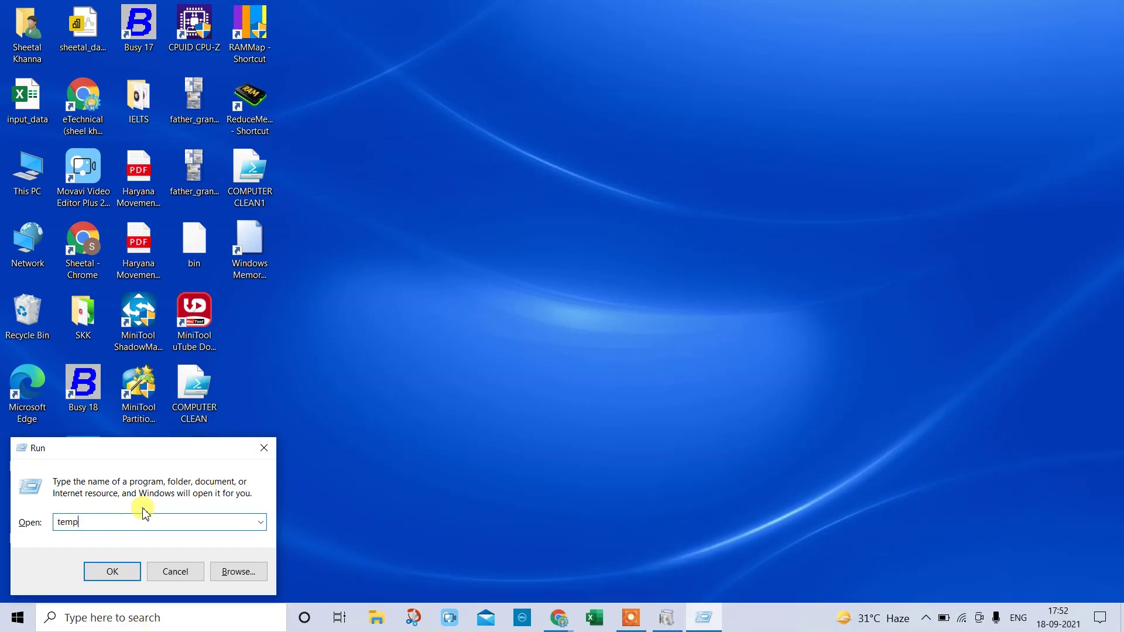
{"action": "type", "text": "&"}
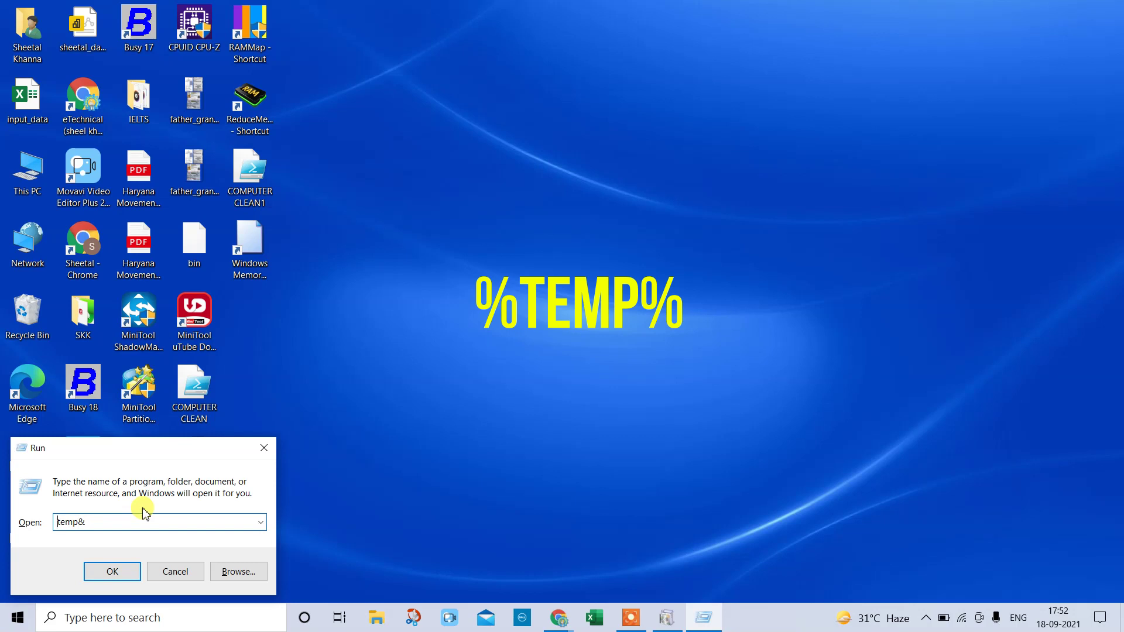
{"action": "type", "text": "%"}
{"action": "key", "text": "End"}
{"action": "key", "text": "BackSpace"}
{"action": "type", "text": "%"}
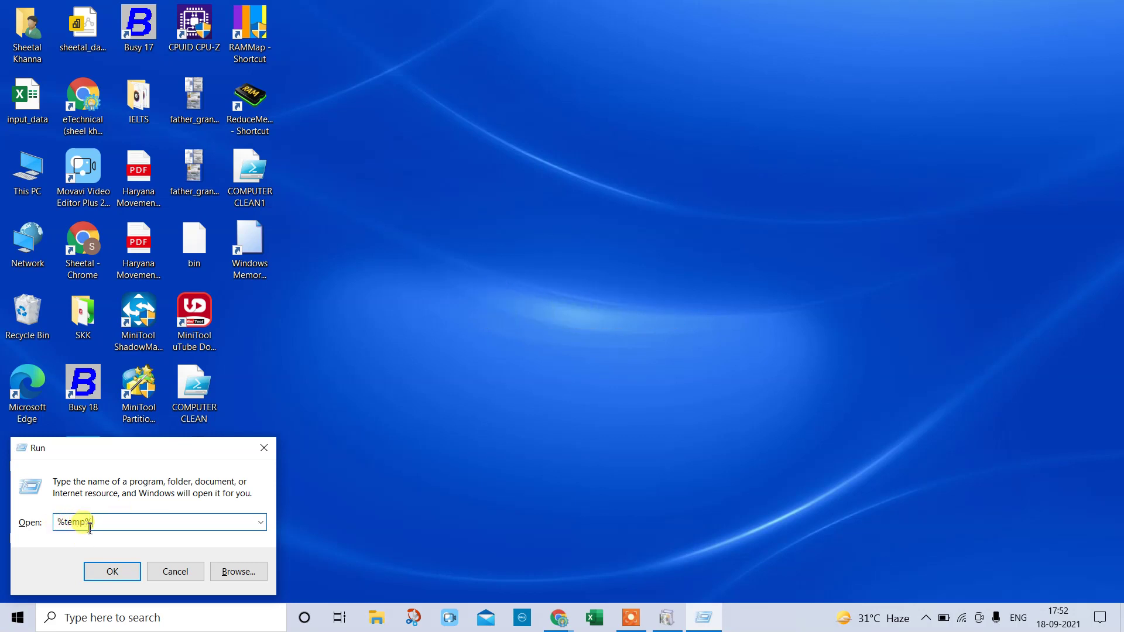
{"action": "left_click", "coordinate": [114, 572]}
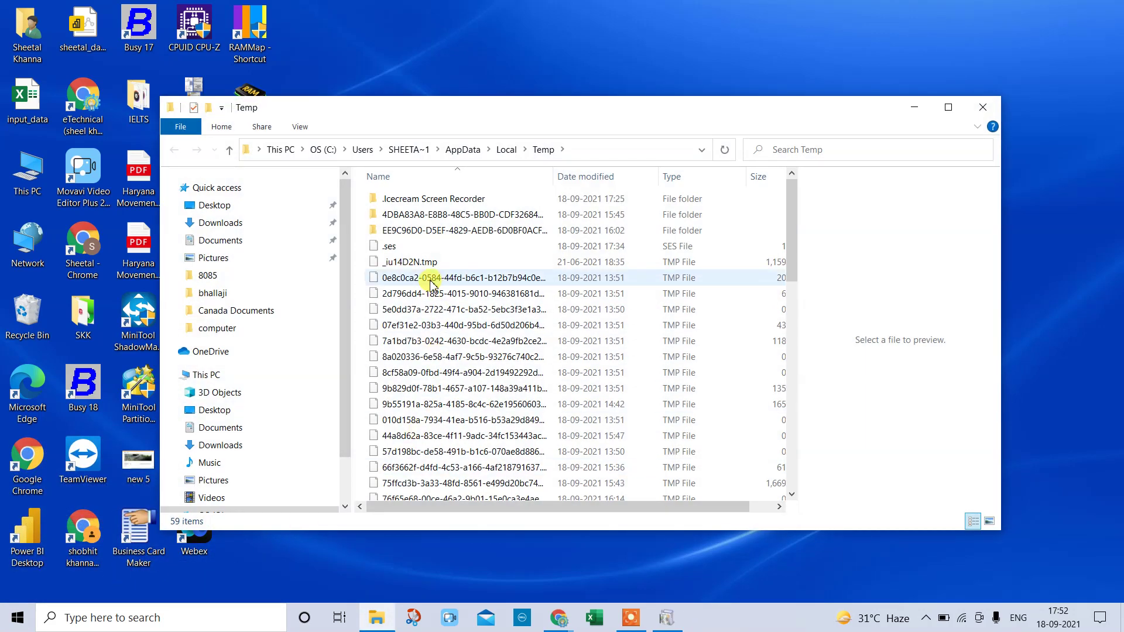
Delete all items in the user's local Temp folder, retrying the file in use before cancelling the remainder, and close the folder
{"action": "scroll", "coordinate": [427, 283], "scroll_direction": "down", "scroll_amount": 13}
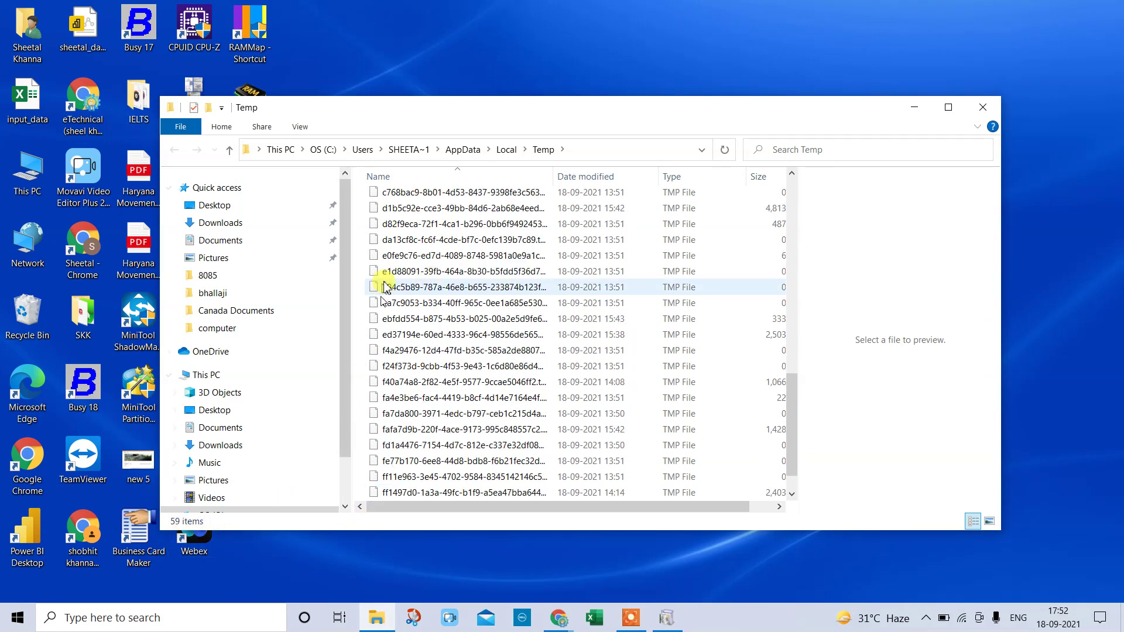
{"action": "scroll", "coordinate": [389, 275], "scroll_direction": "down", "scroll_amount": 1}
{"action": "left_click", "coordinate": [440, 368]}
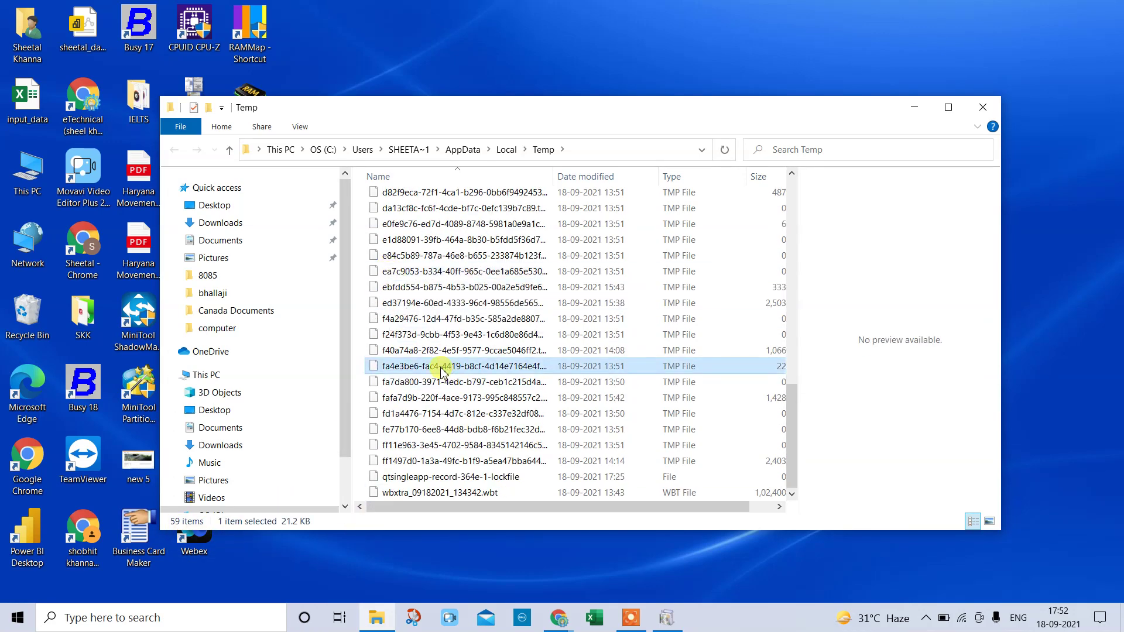
{"action": "key", "text": "ctrl+a"}
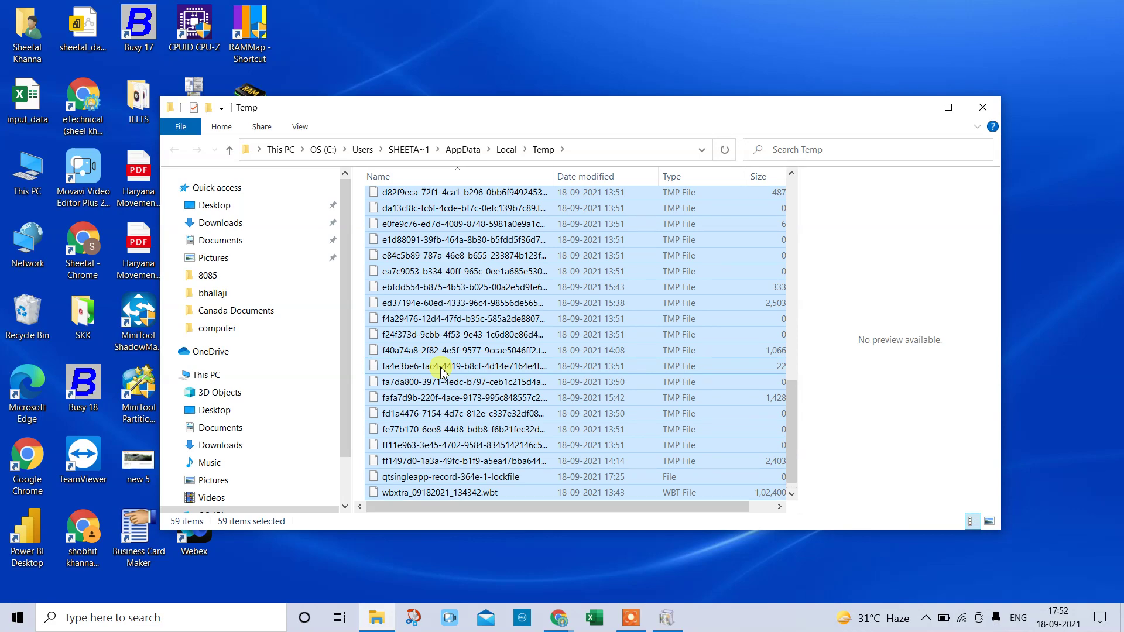
{"action": "key", "text": "Delete"}
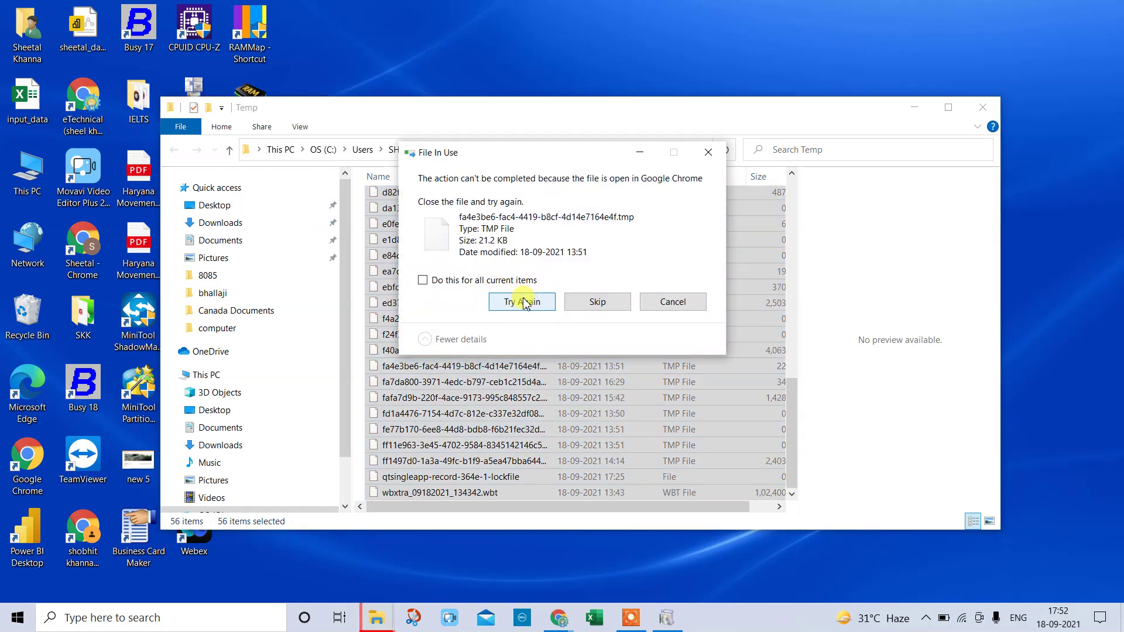
{"action": "left_click", "coordinate": [523, 301]}
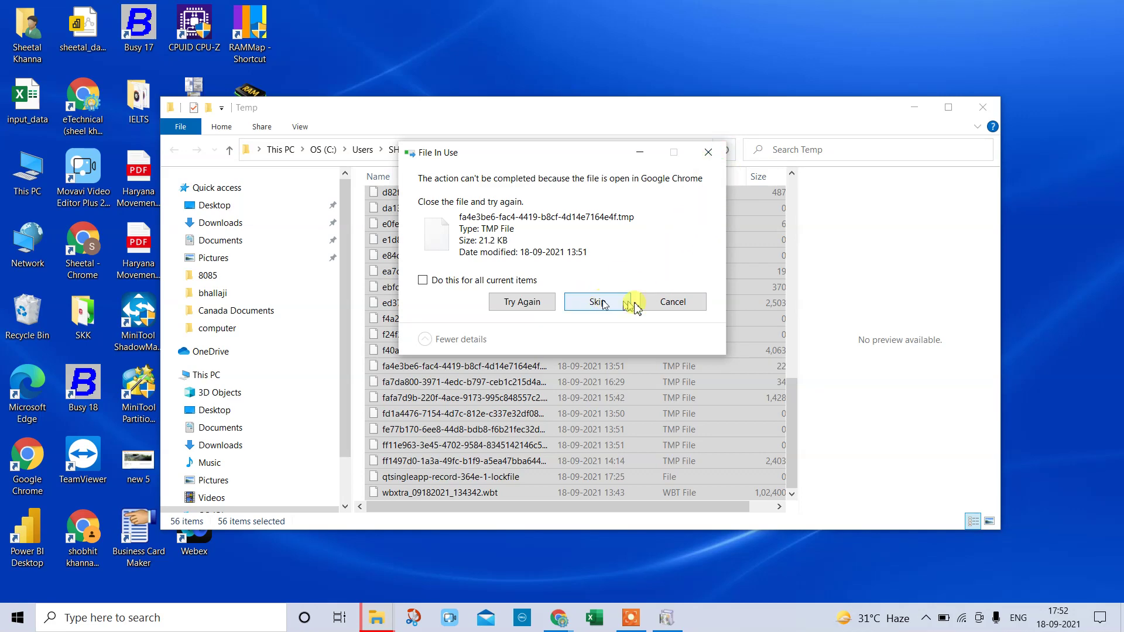
{"action": "left_click", "coordinate": [671, 303]}
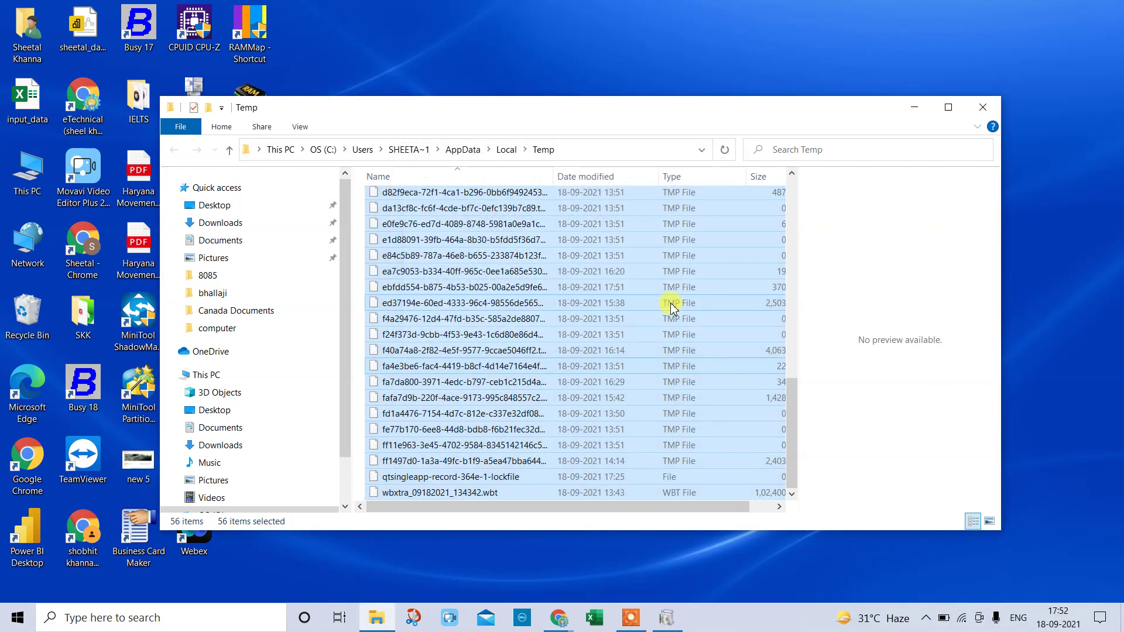
{"action": "scroll", "coordinate": [530, 304], "scroll_direction": "up", "scroll_amount": 10}
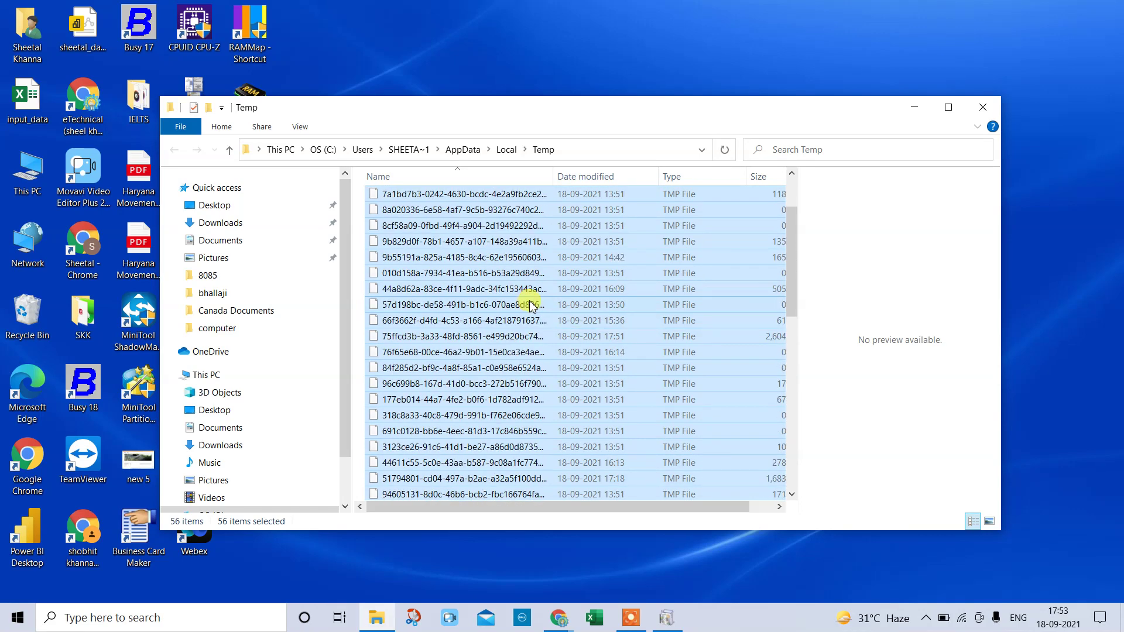
{"action": "left_click", "coordinate": [983, 107]}
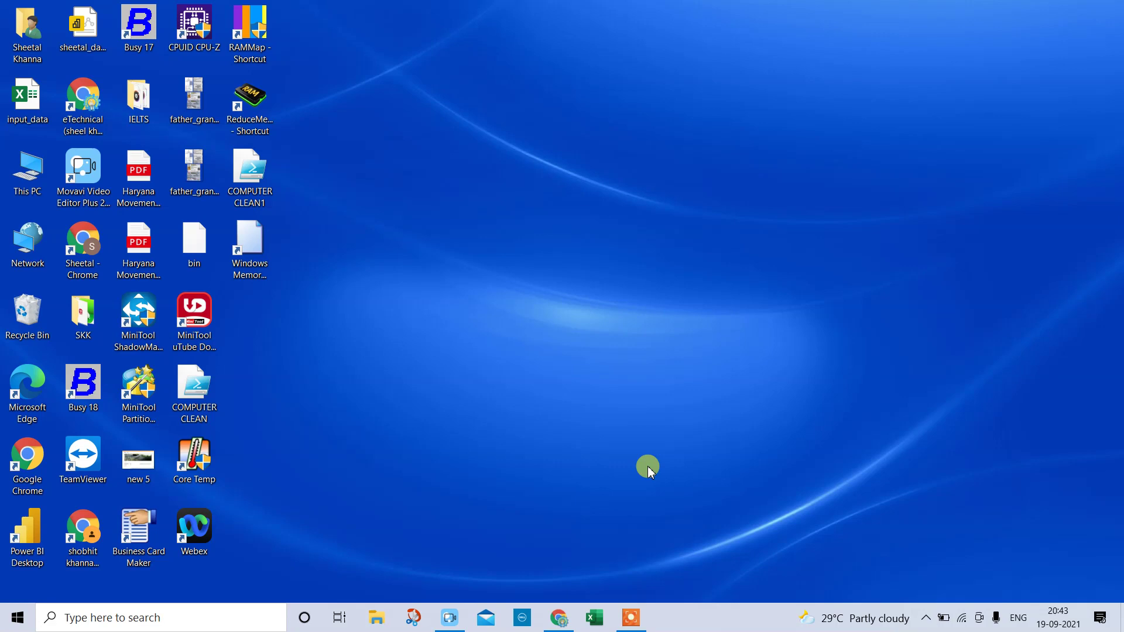
Open the Windows Prefetch folder by running the command prefetch, grant permanent access to it, and maximize its window
{"action": "key", "text": "super+r"}
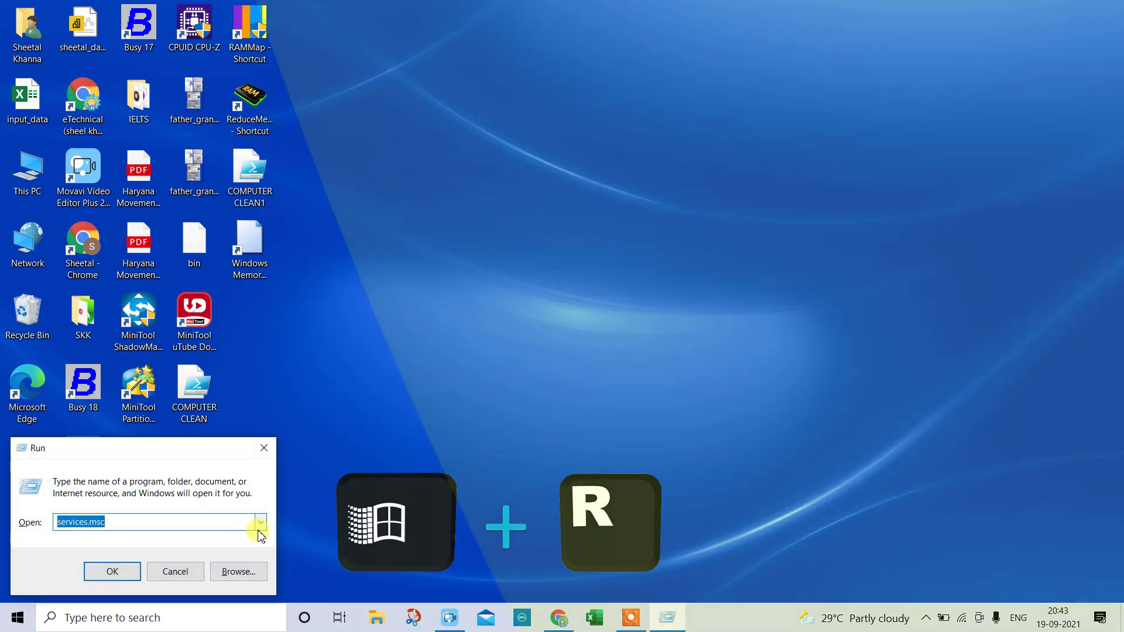
{"action": "left_click", "coordinate": [260, 522]}
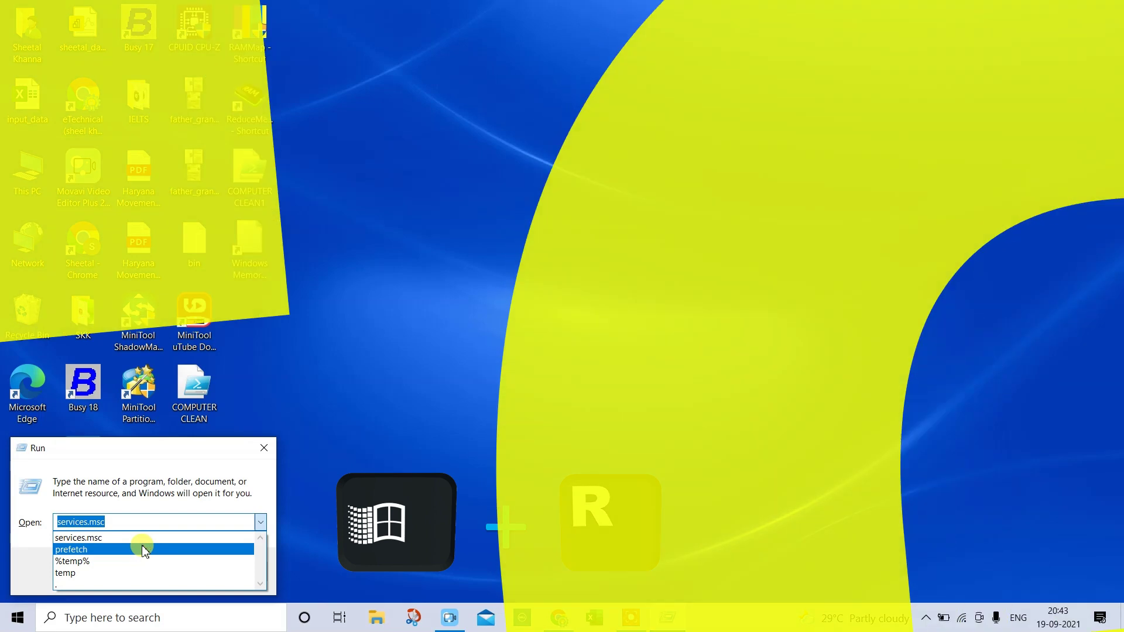
{"action": "left_click", "coordinate": [145, 549]}
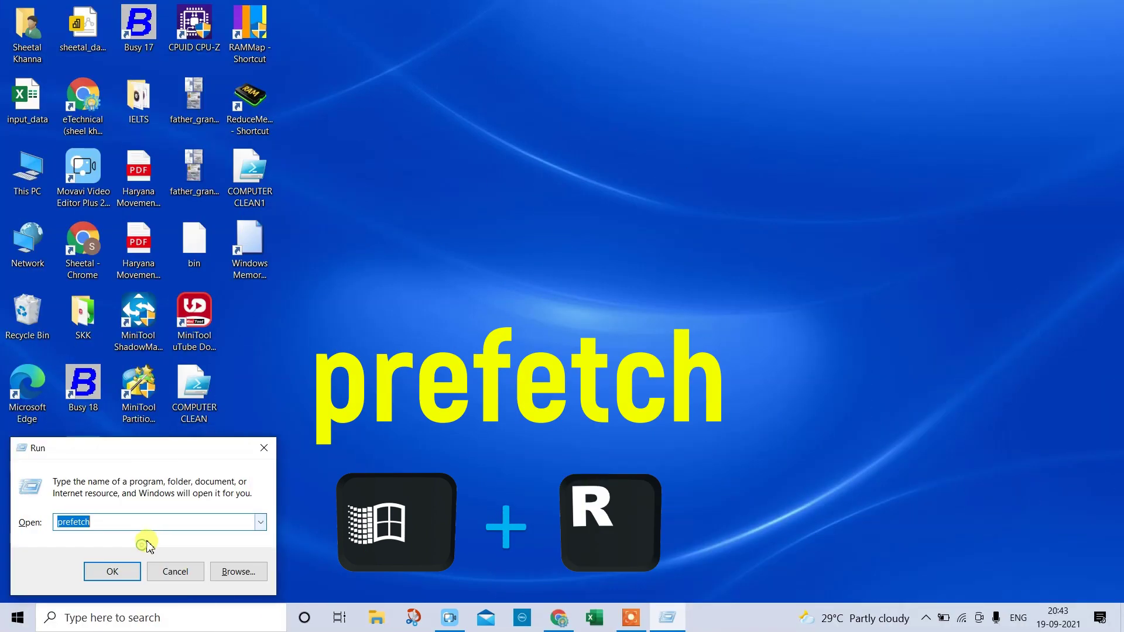
{"action": "left_click", "coordinate": [113, 571]}
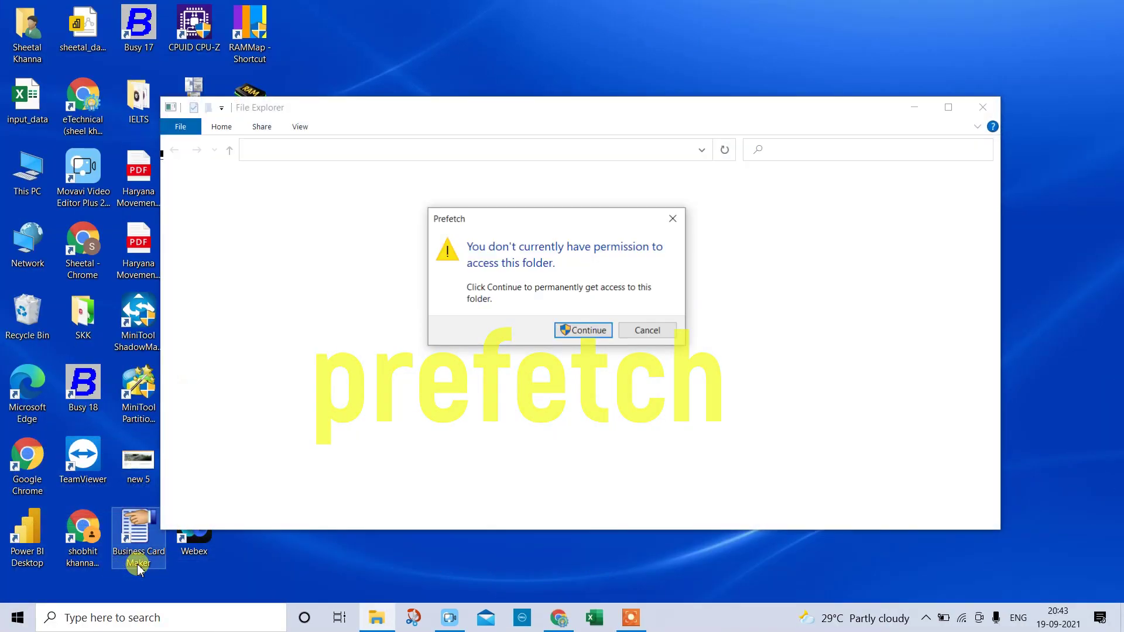
{"action": "left_click", "coordinate": [587, 332]}
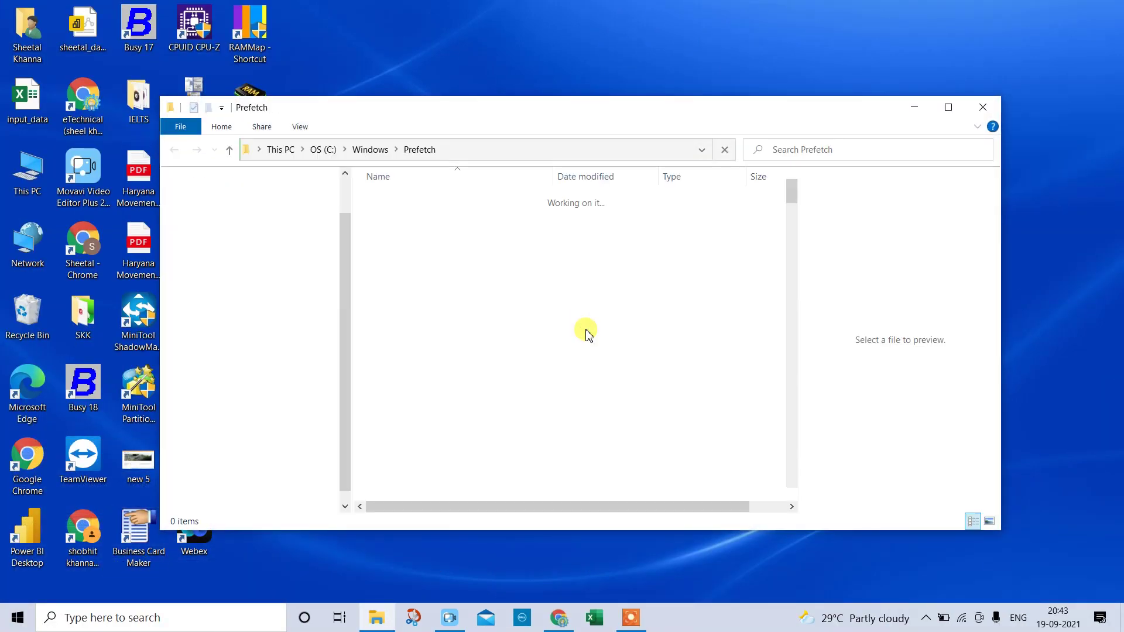
{"action": "left_click", "coordinate": [948, 107]}
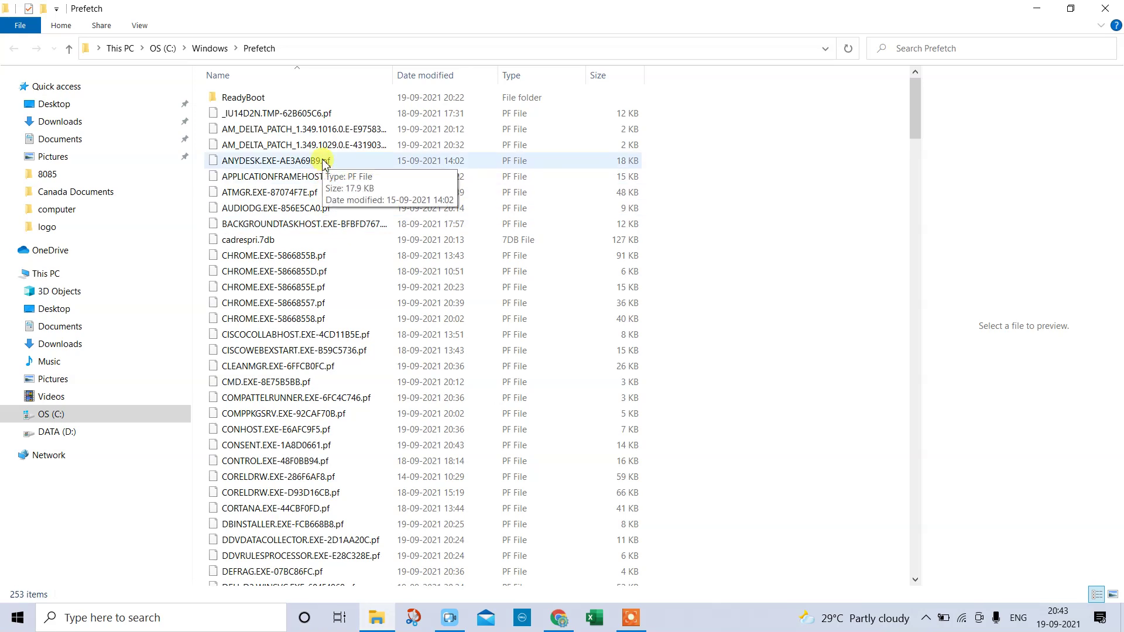
Delete all items in the Prefetch folder, retry the file in use once, dismiss the remainder, and close the folder
{"action": "key", "text": "ctrl+a"}
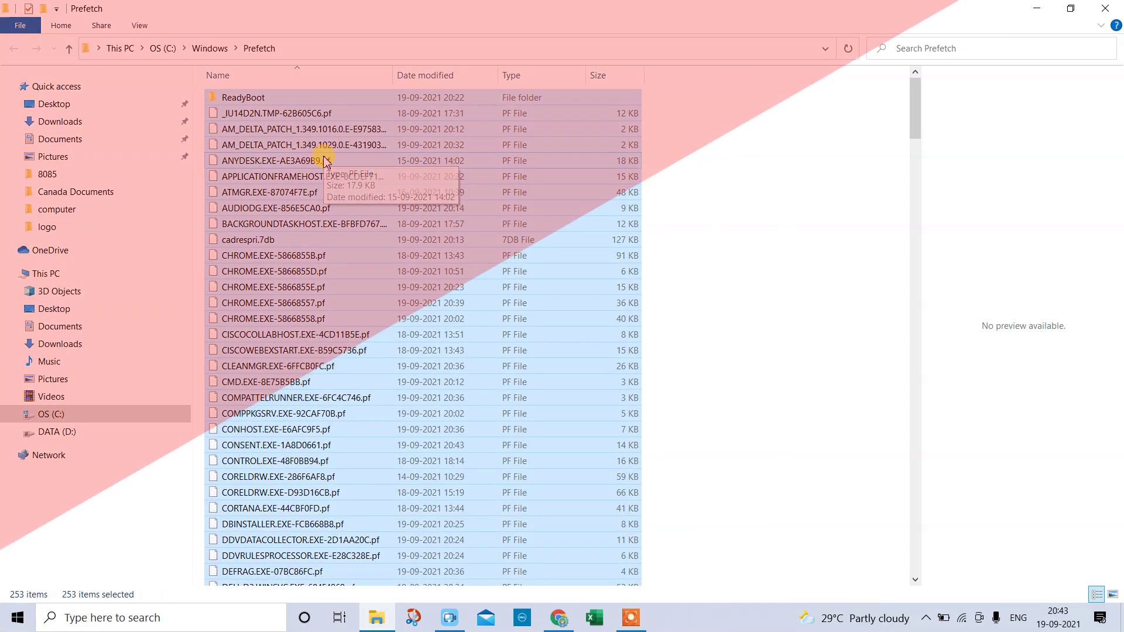
{"action": "key", "text": "Delete"}
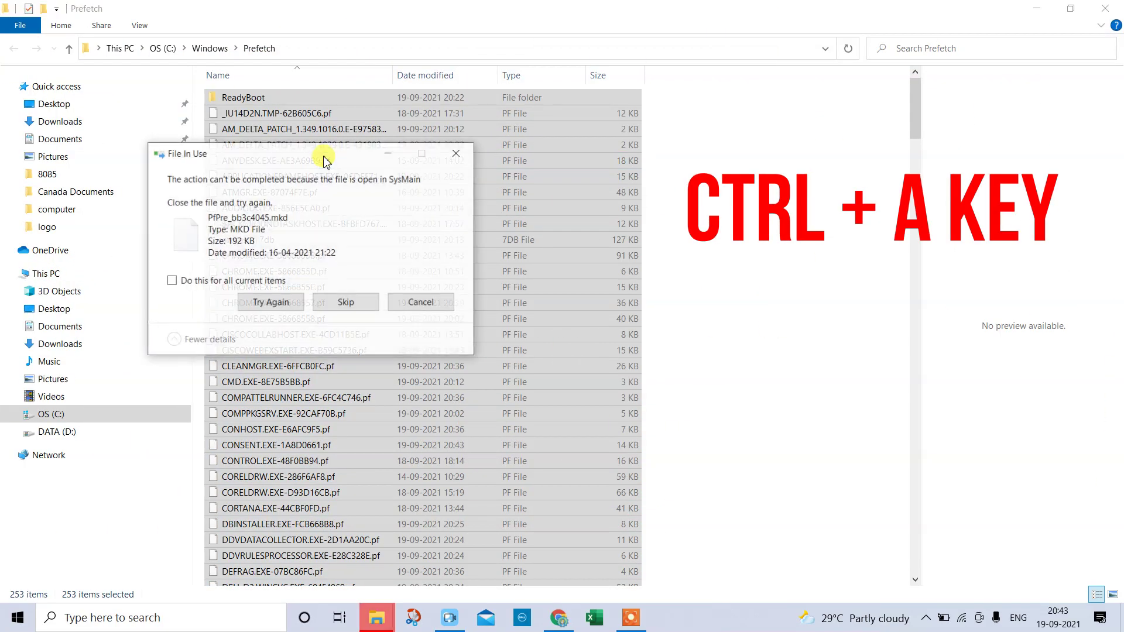
{"action": "left_click", "coordinate": [267, 301]}
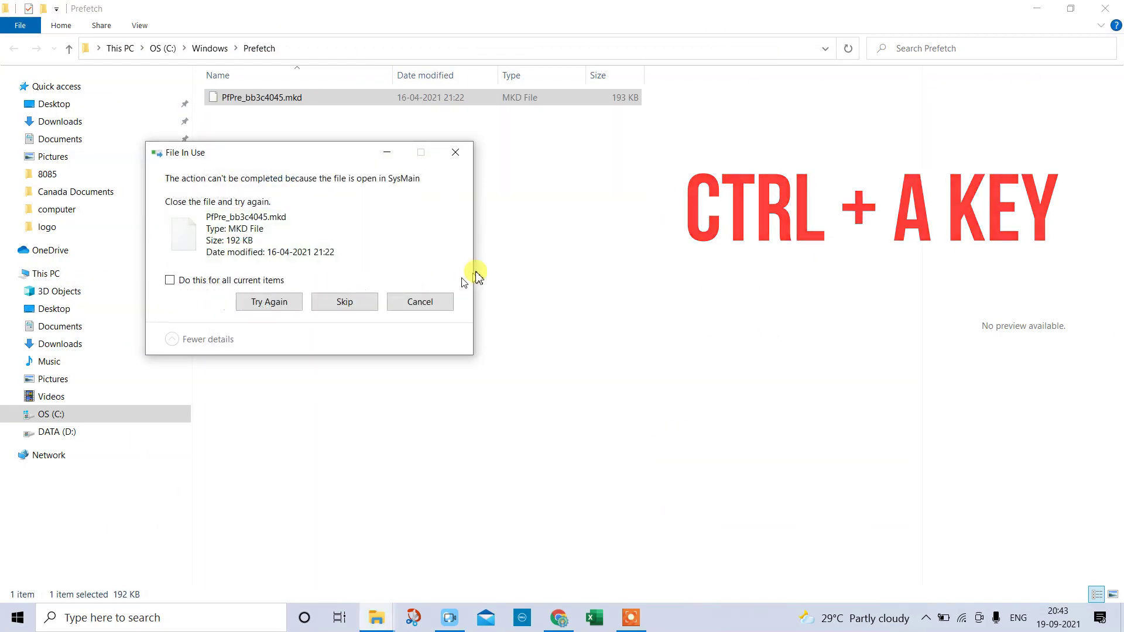
{"action": "left_click", "coordinate": [455, 154]}
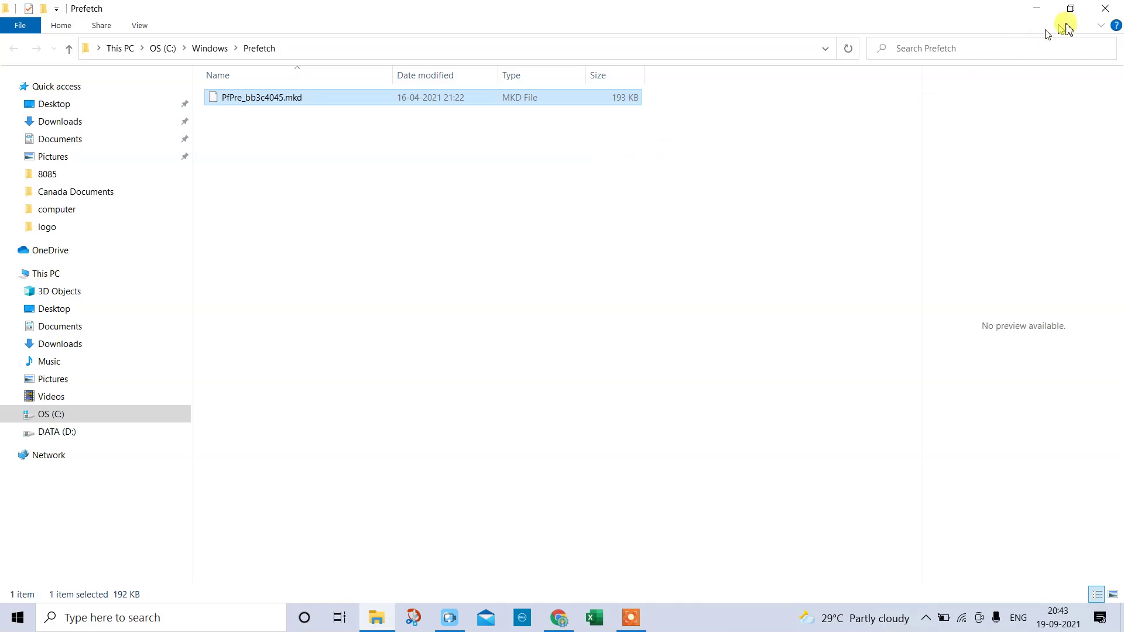
{"action": "left_click", "coordinate": [1103, 12]}
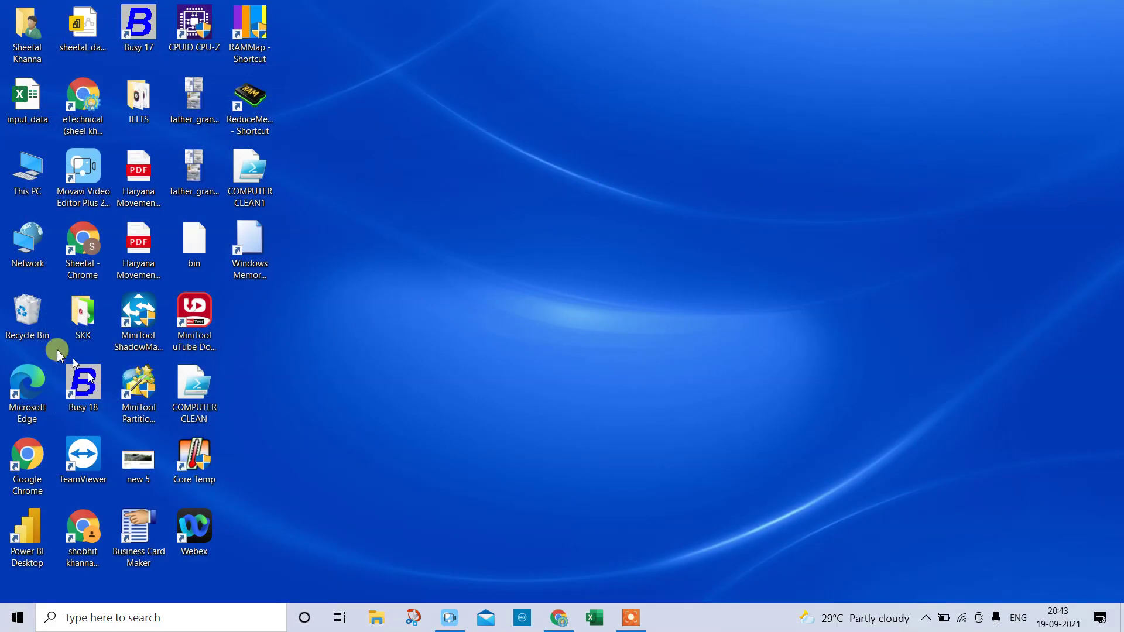
Open the Recycle Bin and permanently delete all items in it
{"action": "double_click", "coordinate": [28, 314]}
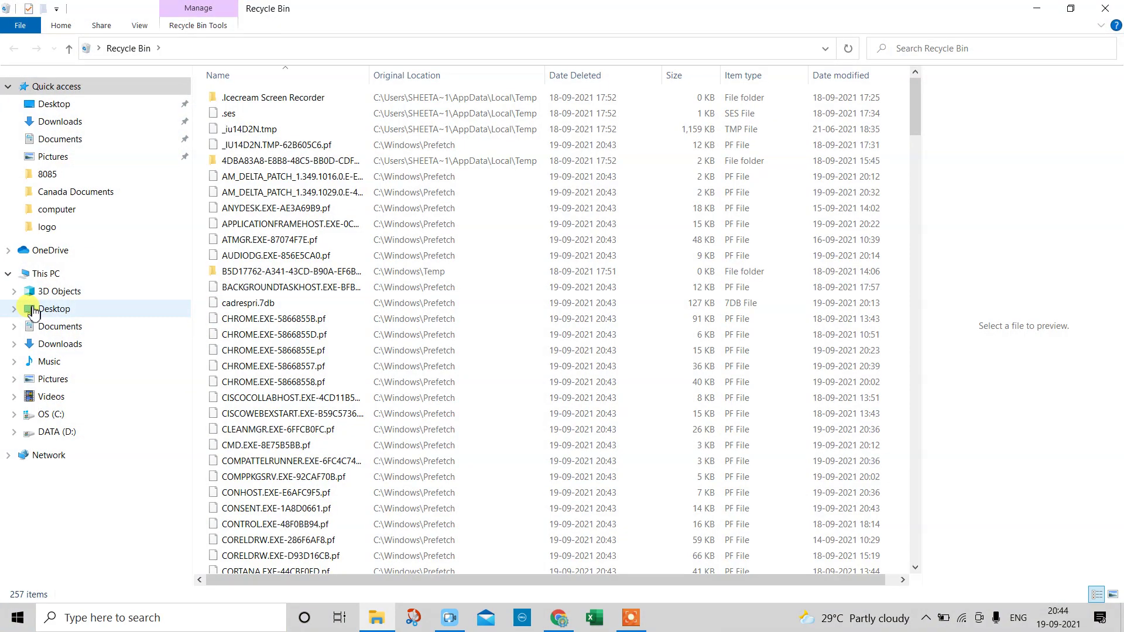
{"action": "key", "text": "ctrl+a"}
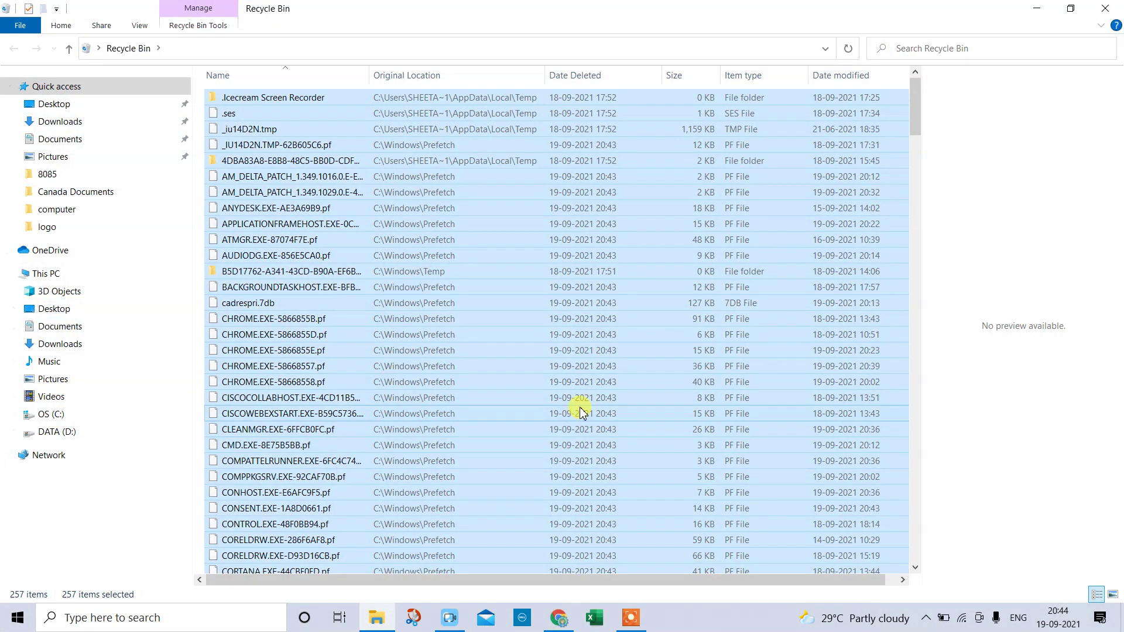
{"action": "key", "text": "Delete"}
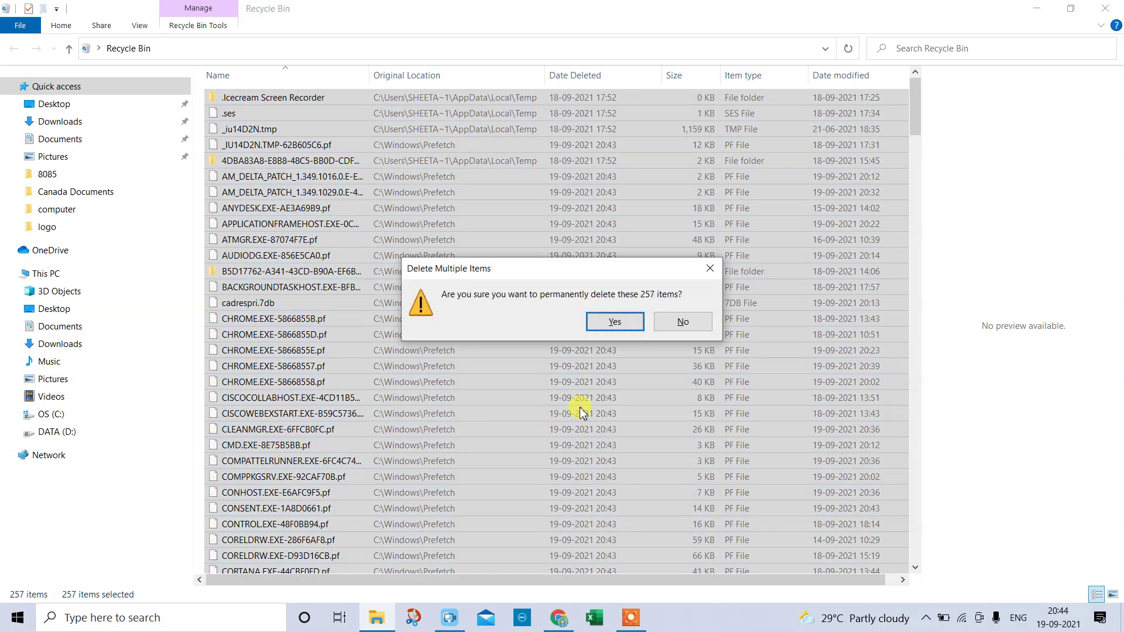
{"action": "left_click", "coordinate": [617, 324]}
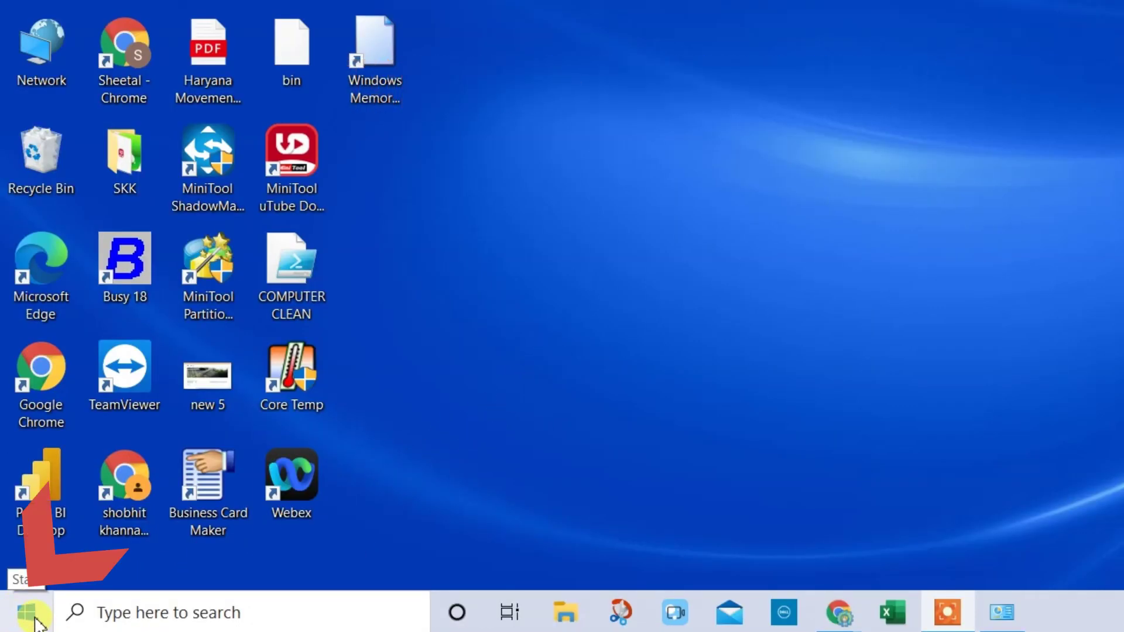
Open the Background apps page in the Privacy section of Windows Settings
{"action": "left_click", "coordinate": [34, 616]}
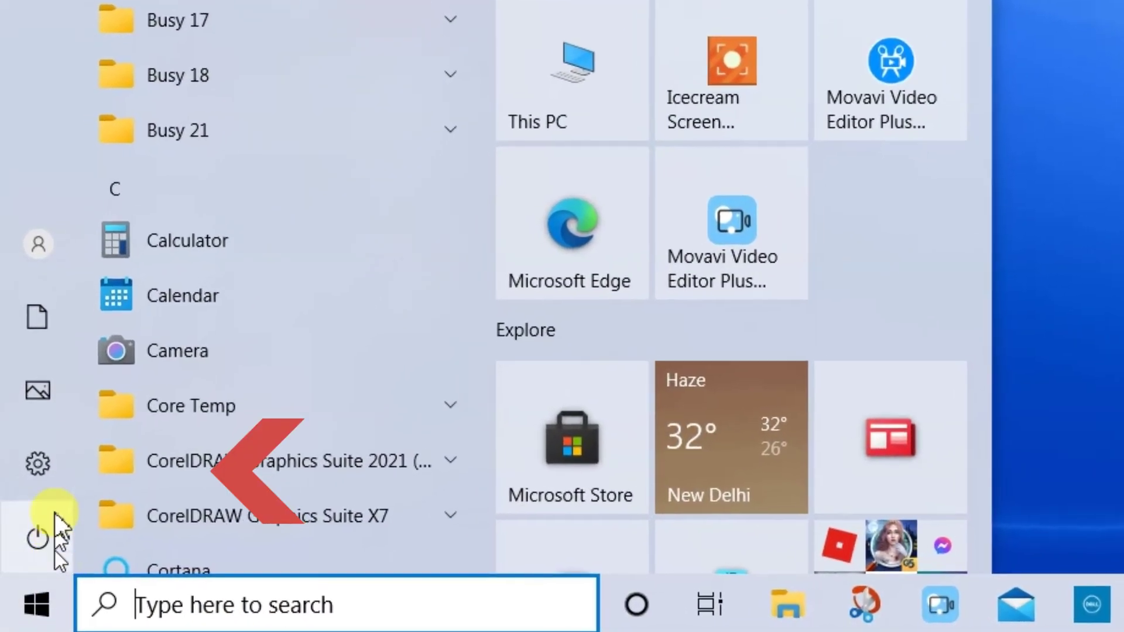
{"action": "mouse_move", "coordinate": [53, 462]}
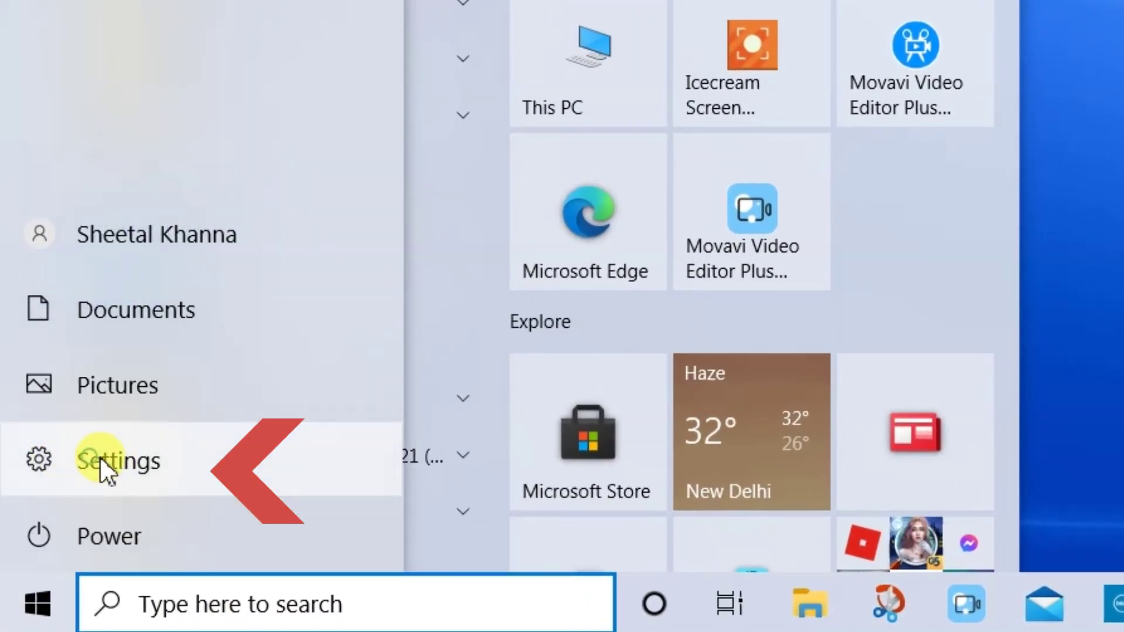
{"action": "left_click", "coordinate": [100, 458]}
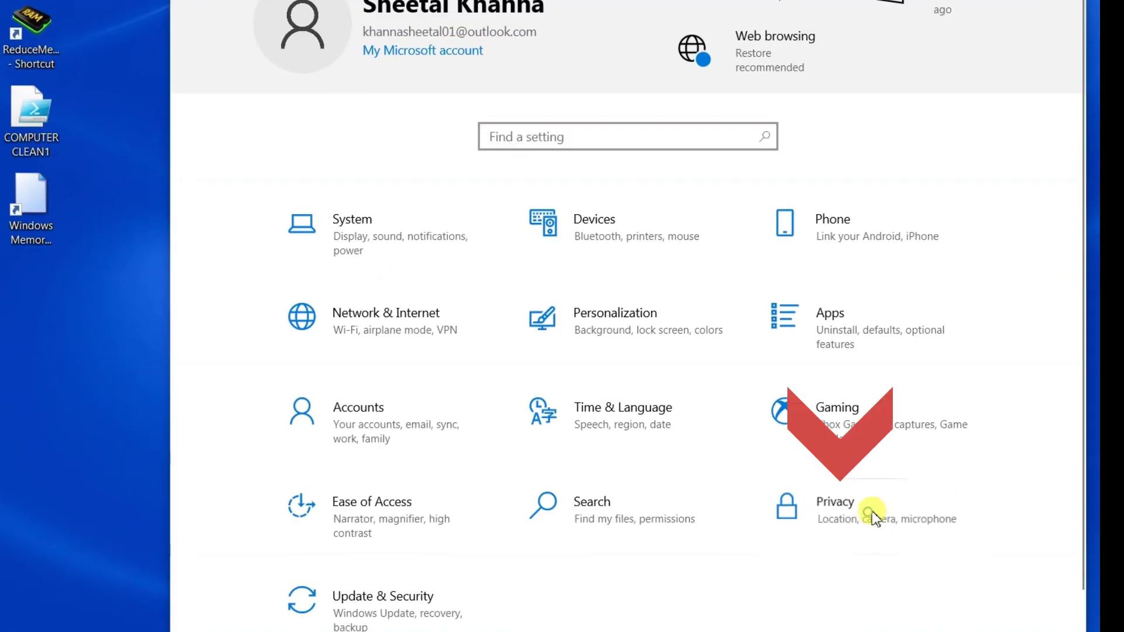
{"action": "left_click", "coordinate": [872, 511]}
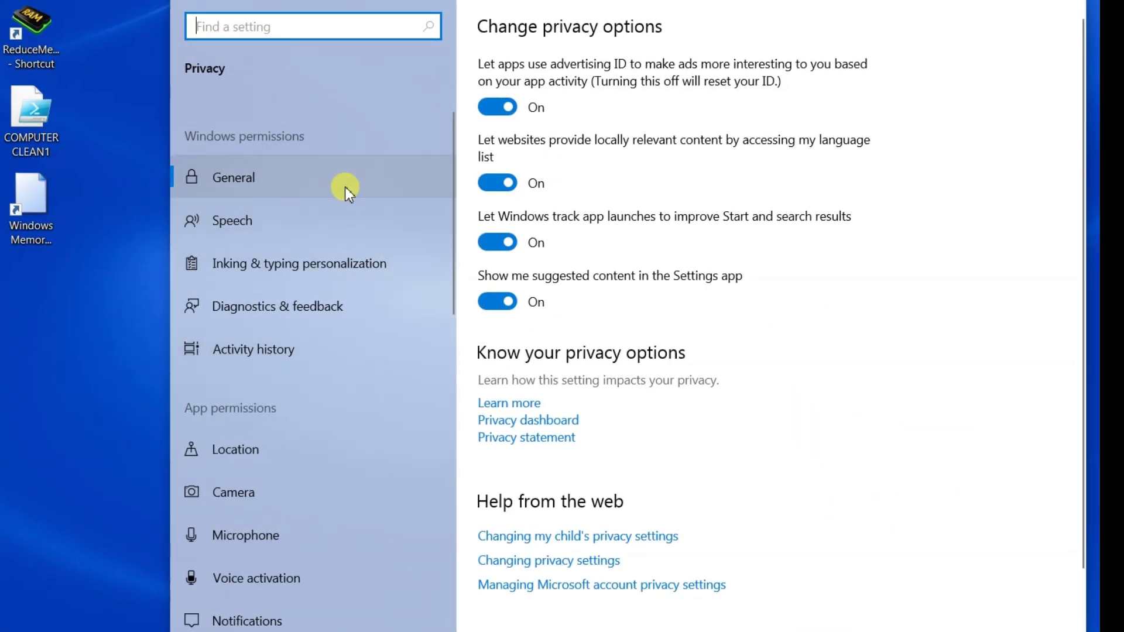
{"action": "scroll", "coordinate": [345, 187], "scroll_direction": "down", "scroll_amount": 6}
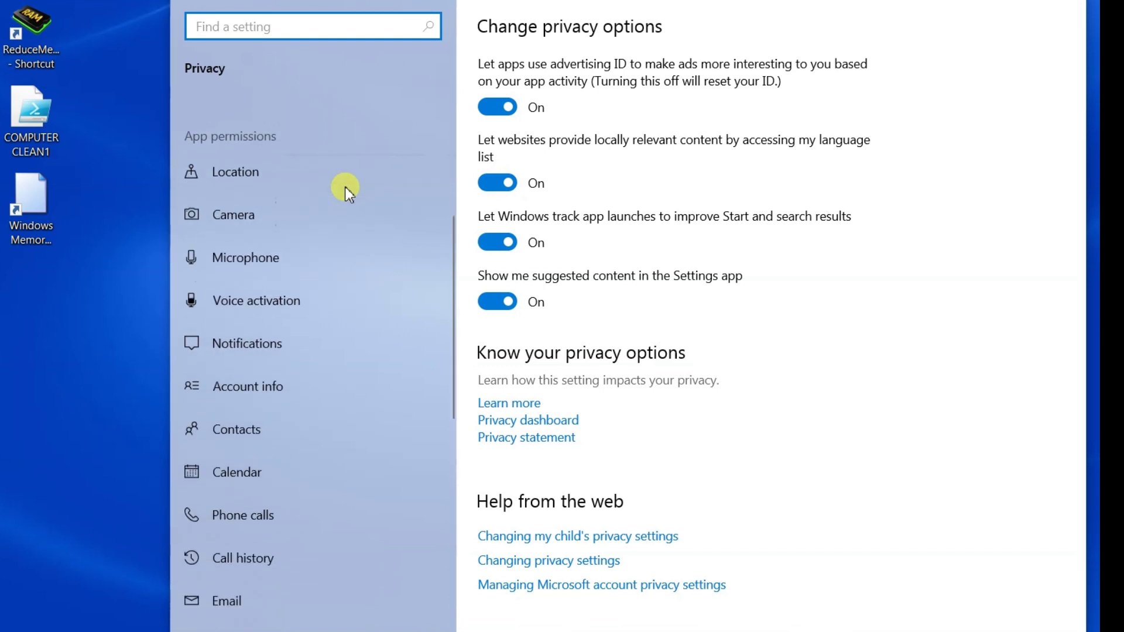
{"action": "scroll", "coordinate": [345, 187], "scroll_direction": "down", "scroll_amount": 3}
{"action": "scroll", "coordinate": [345, 187], "scroll_direction": "down", "scroll_amount": 2}
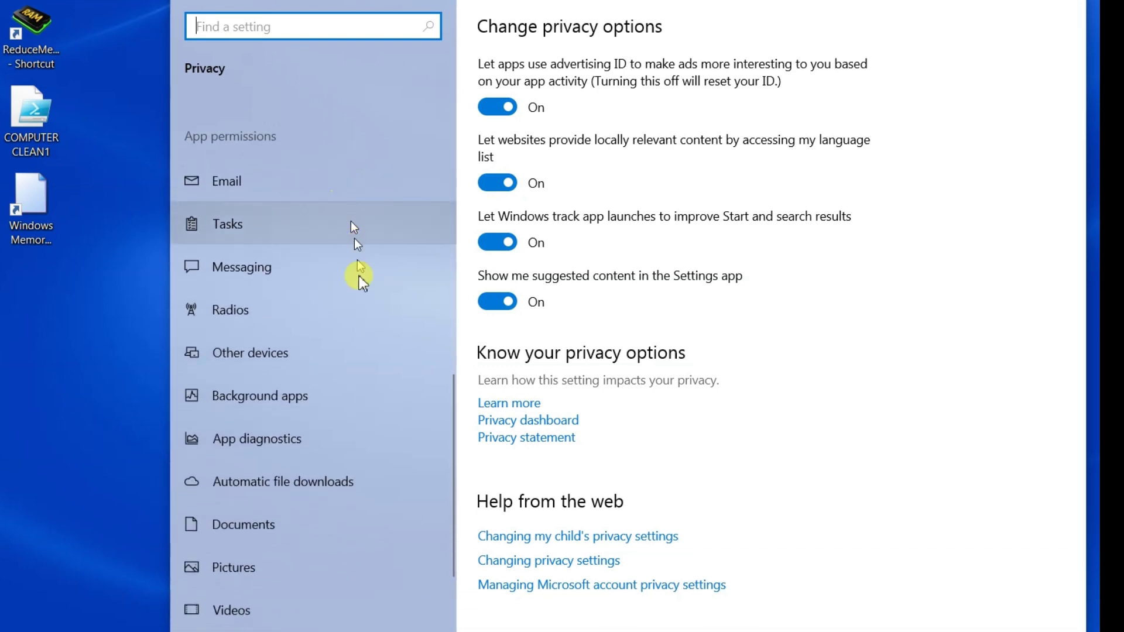
{"action": "left_click", "coordinate": [312, 407]}
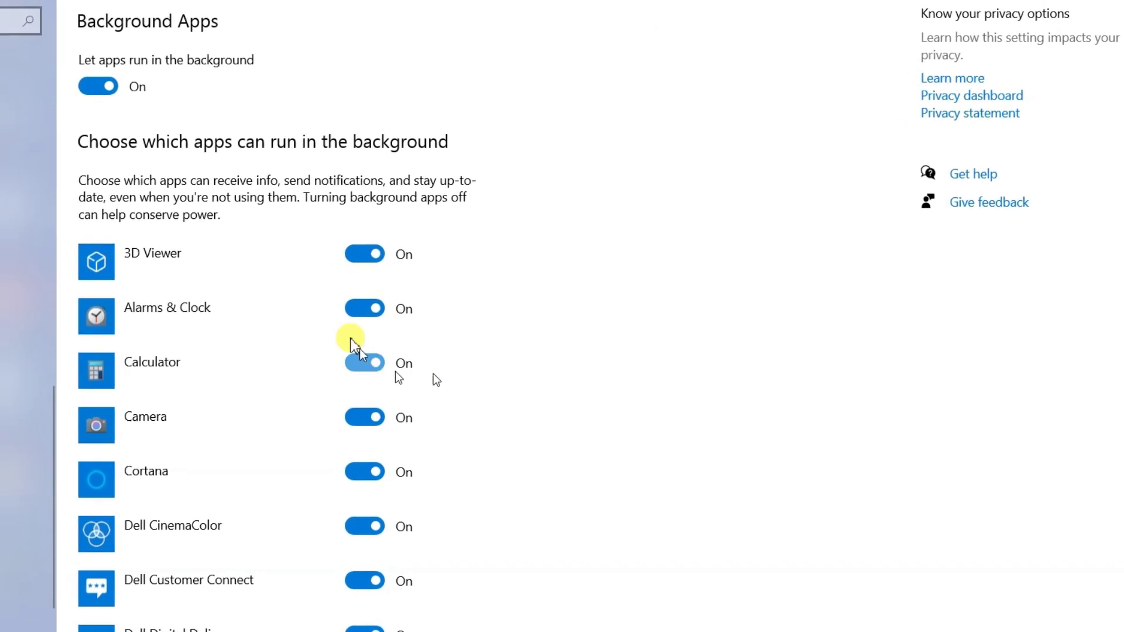
Review the list of apps allowed to run in the background and turn off Cortana
{"action": "scroll", "coordinate": [196, 240], "scroll_direction": "down", "scroll_amount": 6}
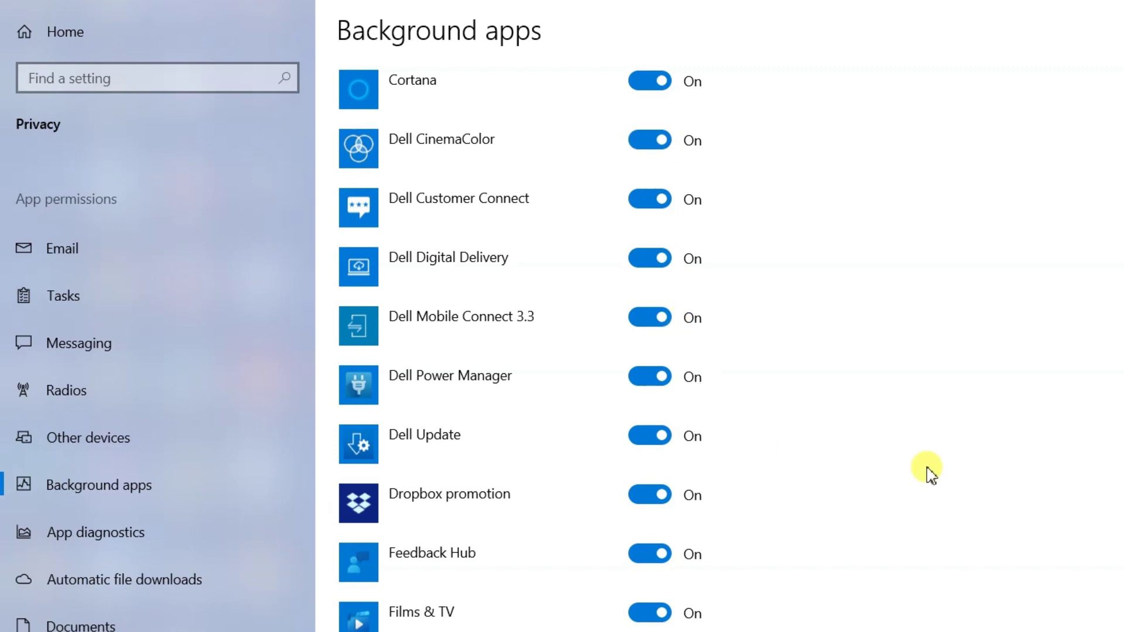
{"action": "scroll", "coordinate": [928, 469], "scroll_direction": "up", "scroll_amount": 7}
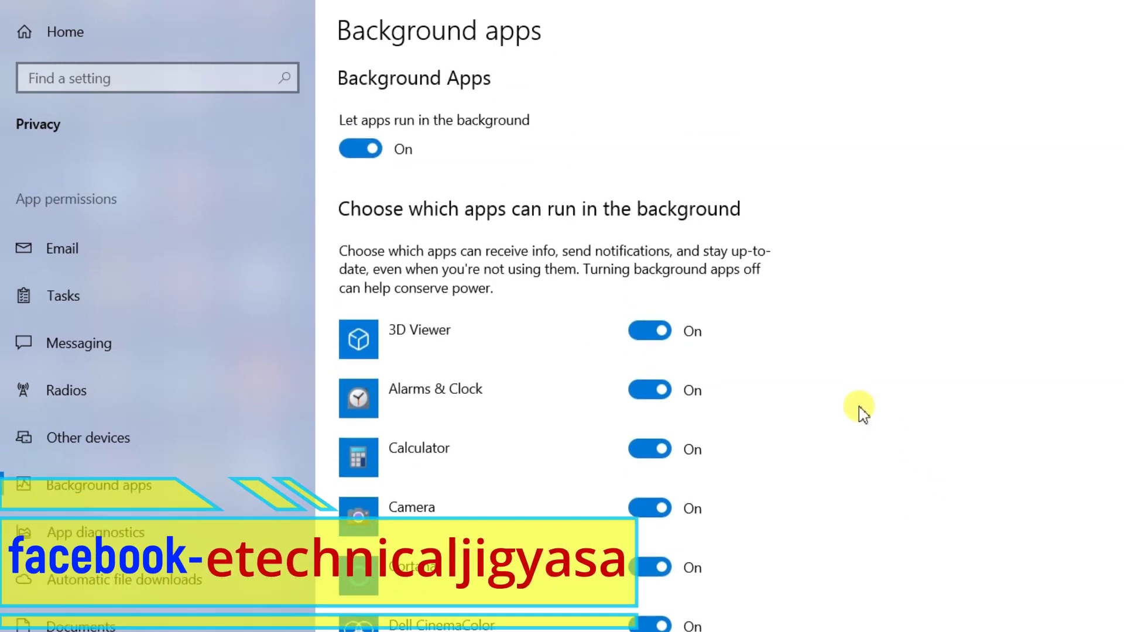
{"action": "scroll", "coordinate": [858, 406], "scroll_direction": "down", "scroll_amount": 1}
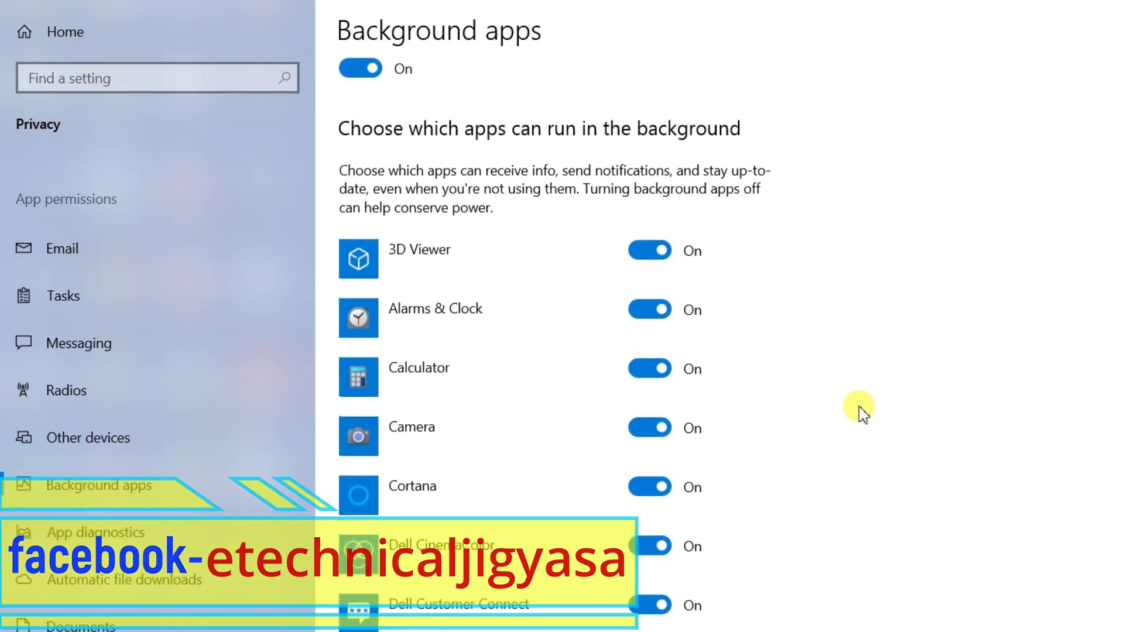
{"action": "scroll", "coordinate": [859, 406], "scroll_direction": "down", "scroll_amount": 1}
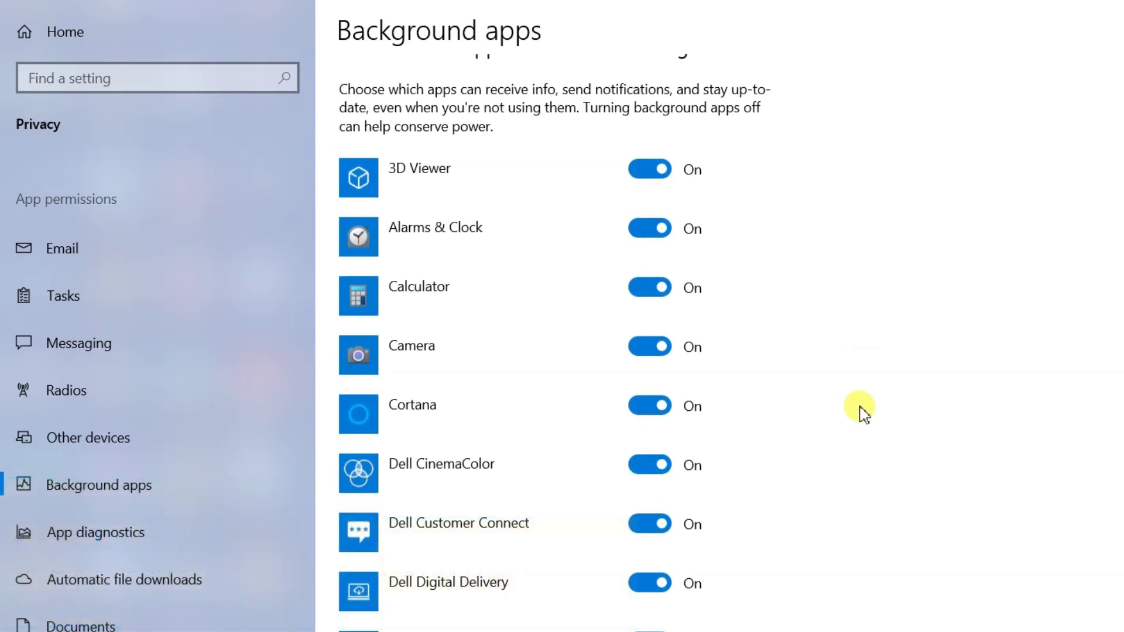
{"action": "left_click", "coordinate": [655, 408]}
{"action": "scroll", "coordinate": [765, 458], "scroll_direction": "down", "scroll_amount": 2}
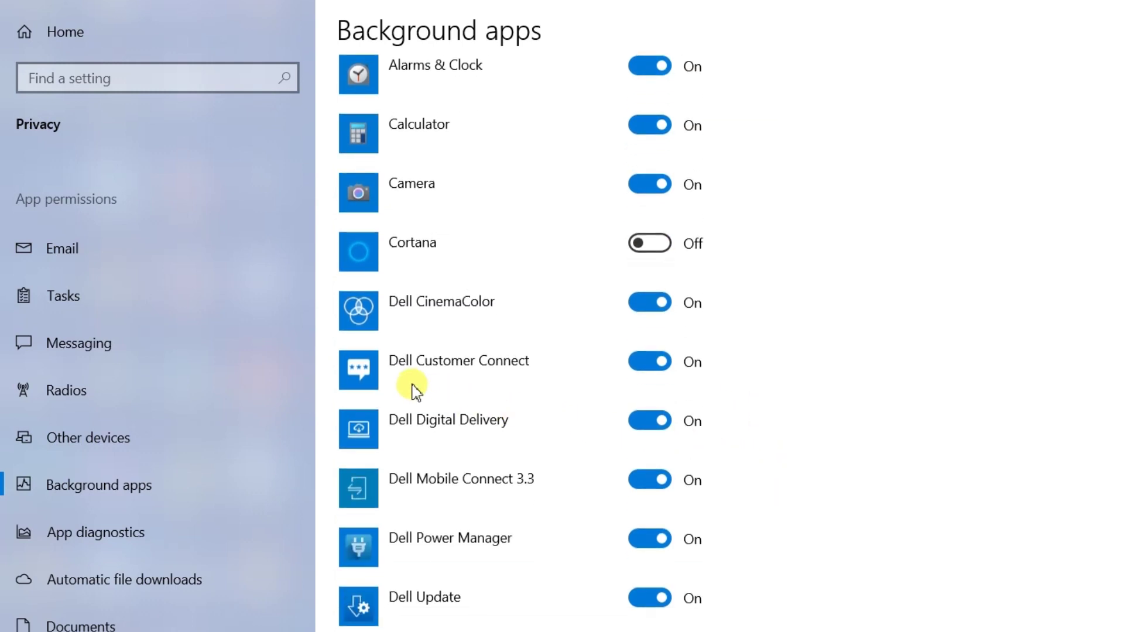
Stop Dell Customer Connect and Dropbox promotion from running in the background
{"action": "left_click", "coordinate": [664, 365]}
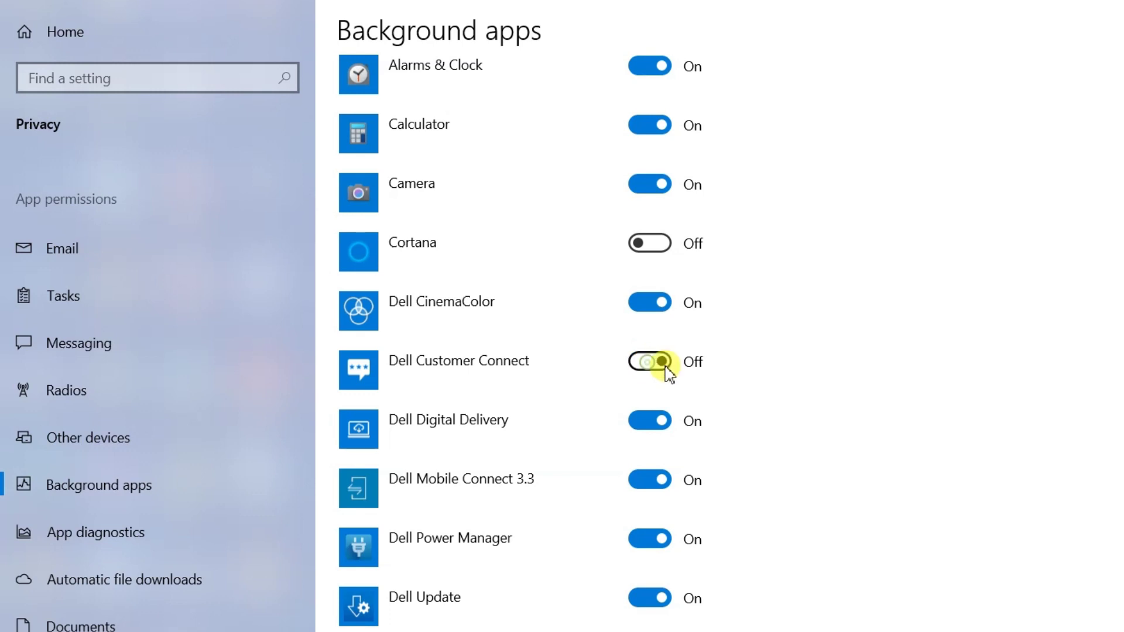
{"action": "scroll", "coordinate": [574, 467], "scroll_direction": "down", "scroll_amount": 2}
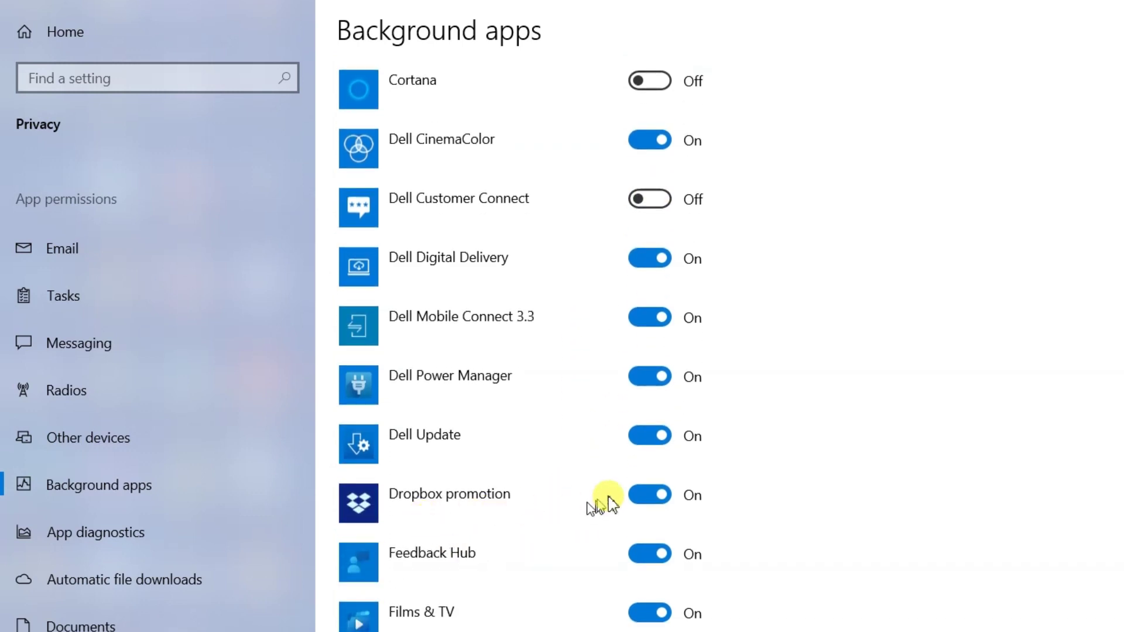
{"action": "scroll", "coordinate": [761, 498], "scroll_direction": "down", "scroll_amount": 1}
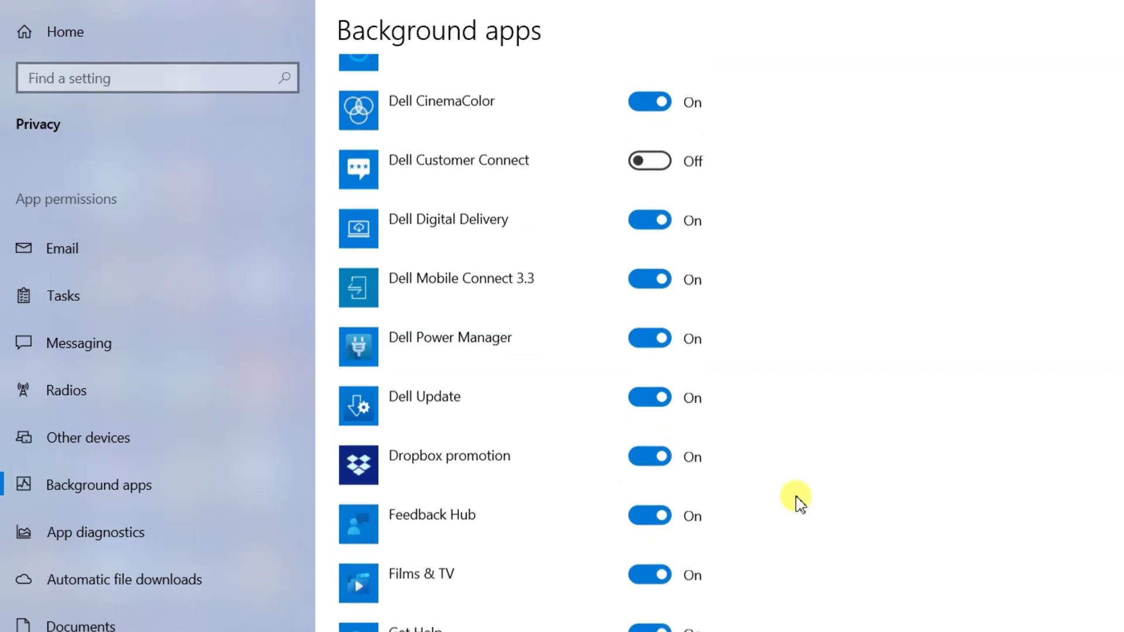
{"action": "left_click", "coordinate": [658, 416]}
Turn off background running for Films & TV and Groove Music, and look through the remaining apps in the list
{"action": "scroll", "coordinate": [819, 504], "scroll_direction": "down", "scroll_amount": 2}
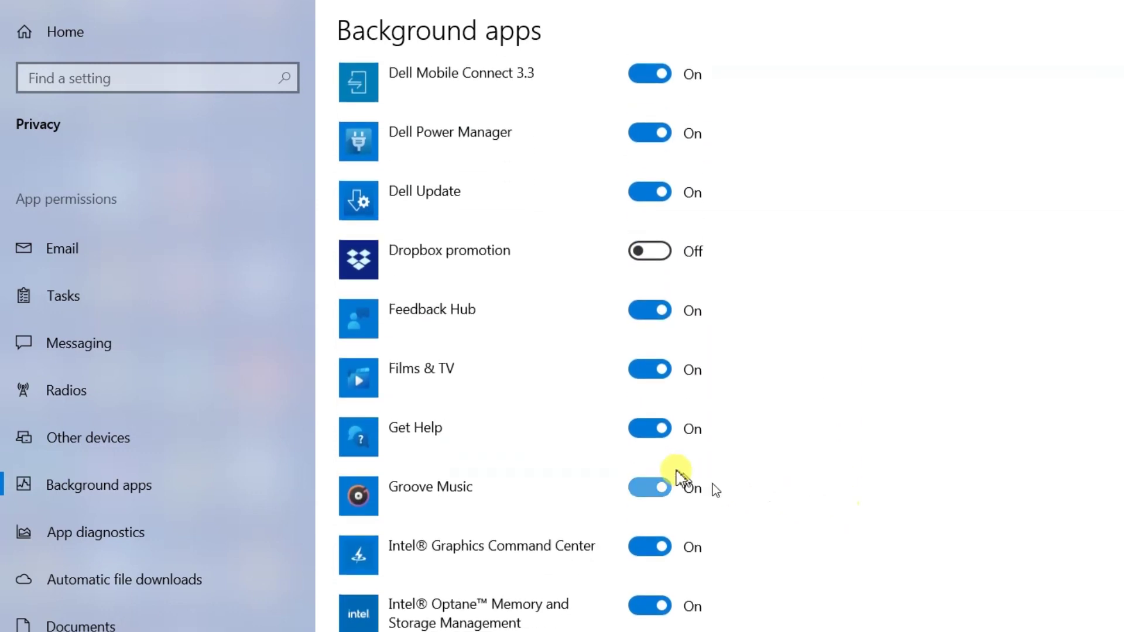
{"action": "left_click", "coordinate": [644, 379]}
{"action": "scroll", "coordinate": [819, 413], "scroll_direction": "down", "scroll_amount": 2}
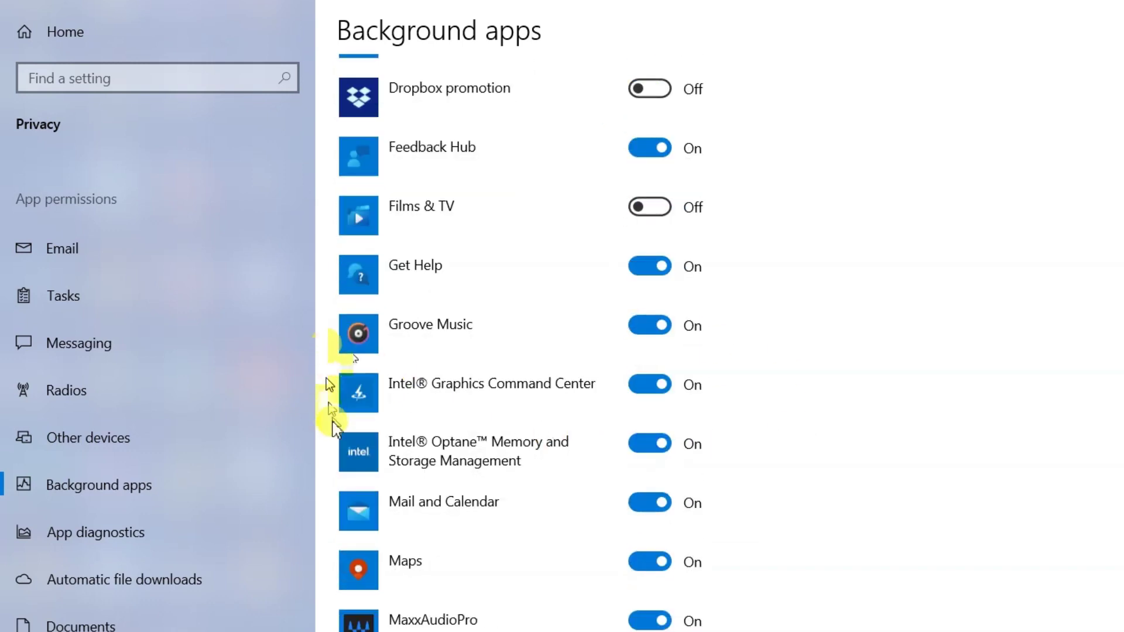
{"action": "left_click", "coordinate": [640, 325]}
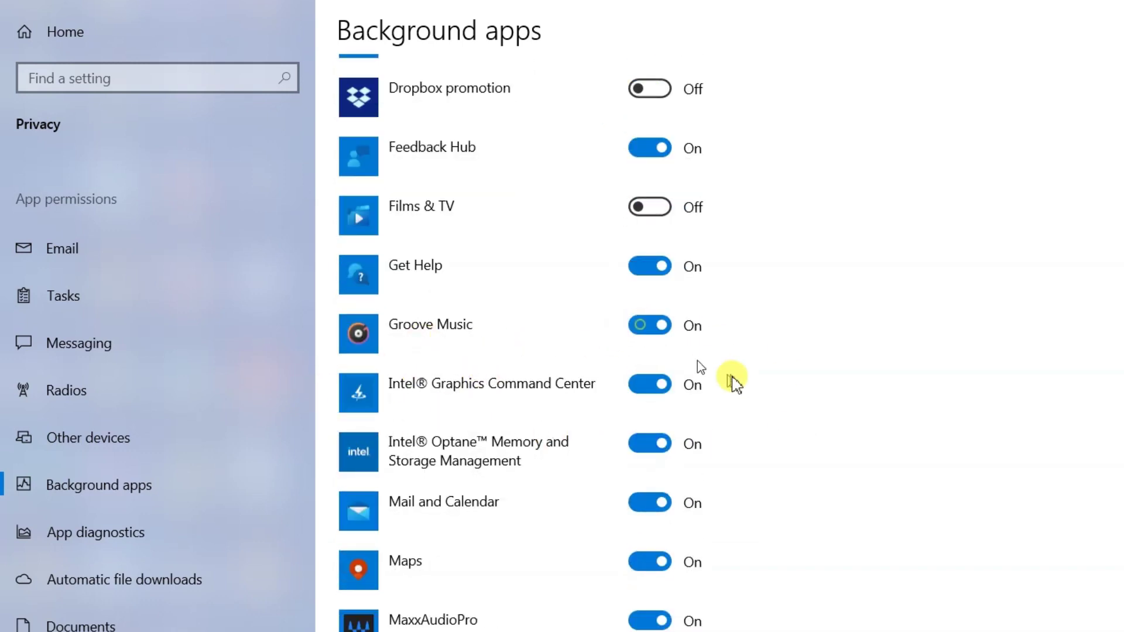
{"action": "left_click", "coordinate": [643, 326]}
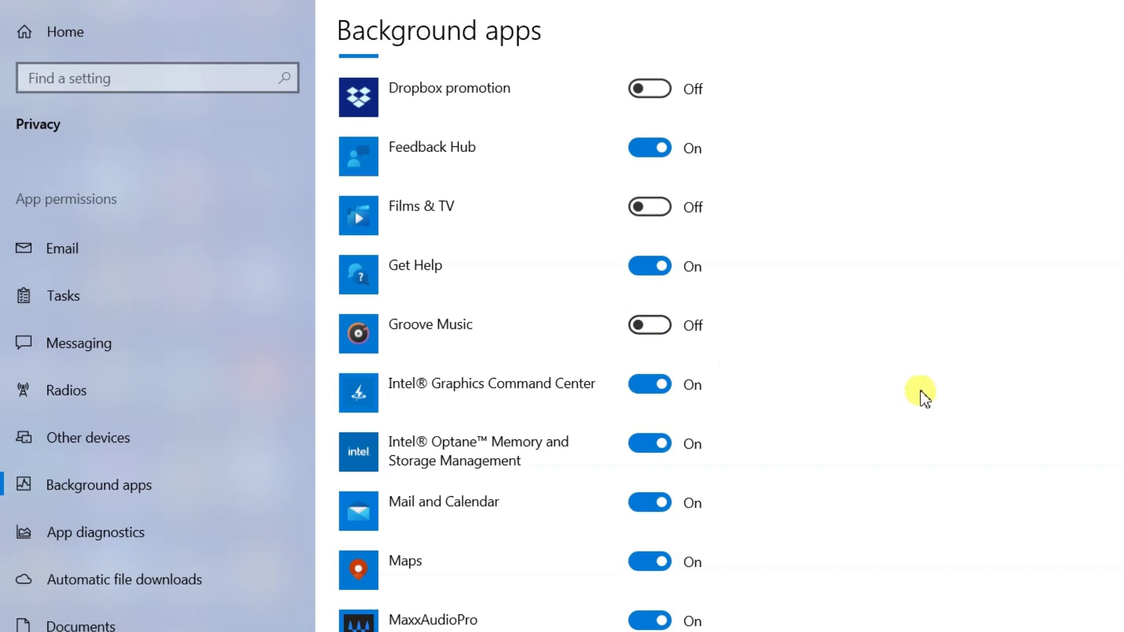
{"action": "scroll", "coordinate": [921, 394], "scroll_direction": "down", "scroll_amount": 3}
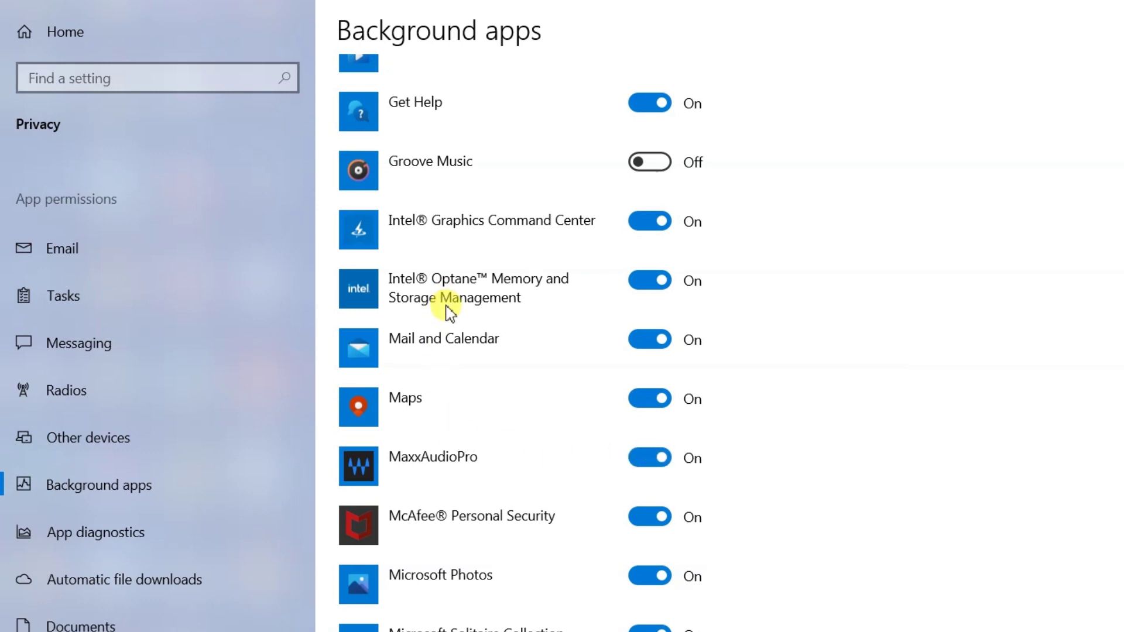
{"action": "scroll", "coordinate": [451, 310], "scroll_direction": "down", "scroll_amount": 4}
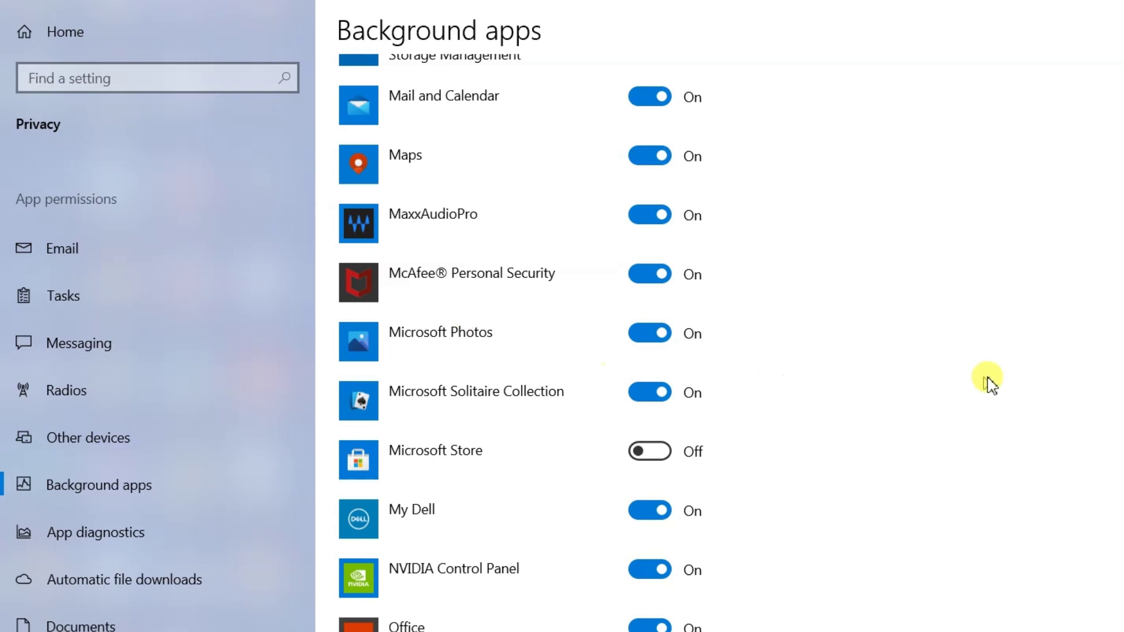
{"action": "scroll", "coordinate": [993, 384], "scroll_direction": "up", "scroll_amount": 8}
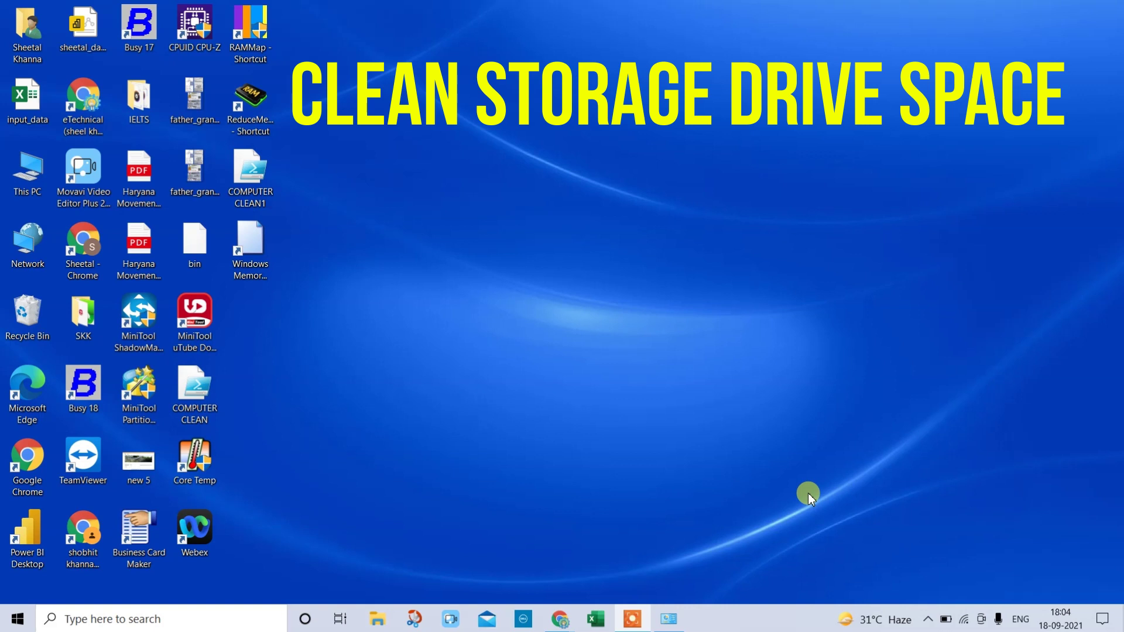
Open the Storage page in the System section of Windows Settings
{"action": "left_click", "coordinate": [10, 626]}
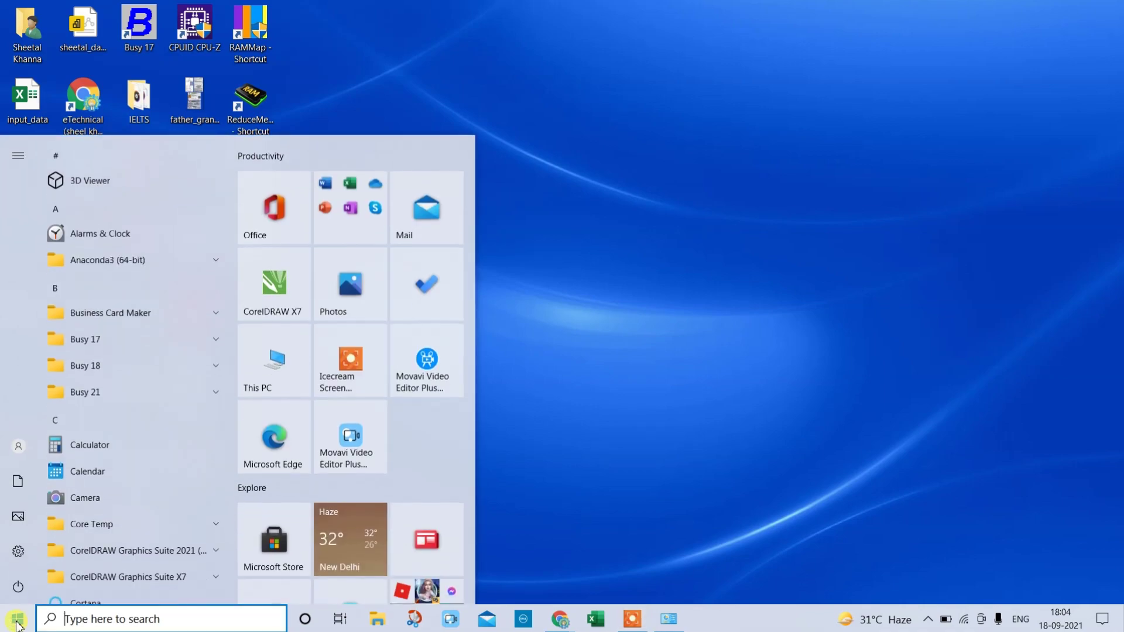
{"action": "left_click", "coordinate": [25, 555]}
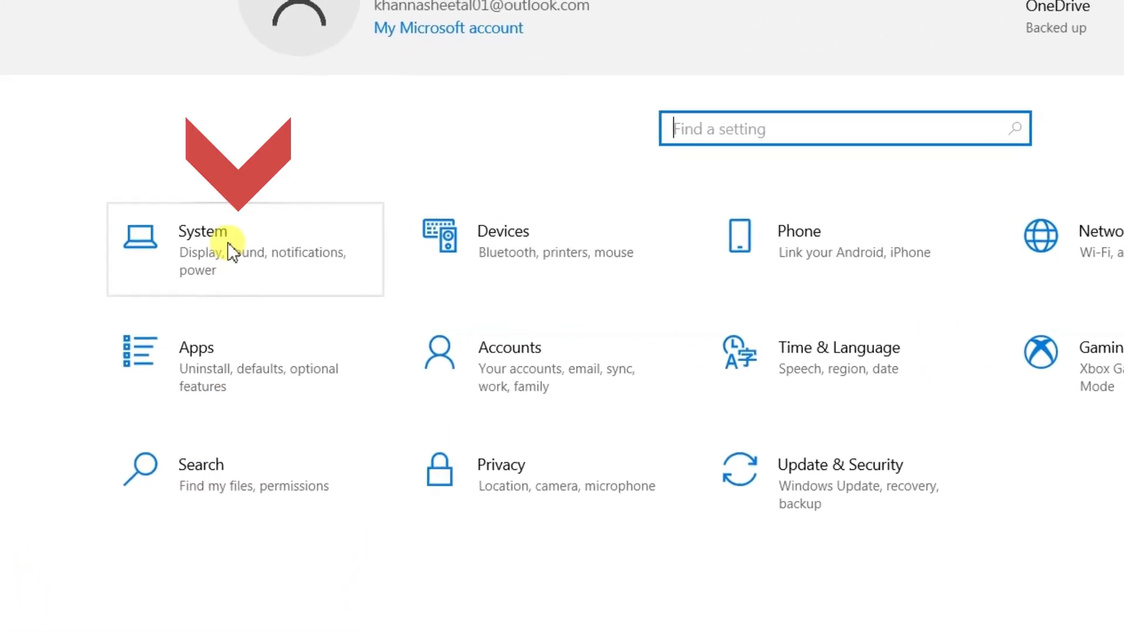
{"action": "left_click", "coordinate": [257, 241]}
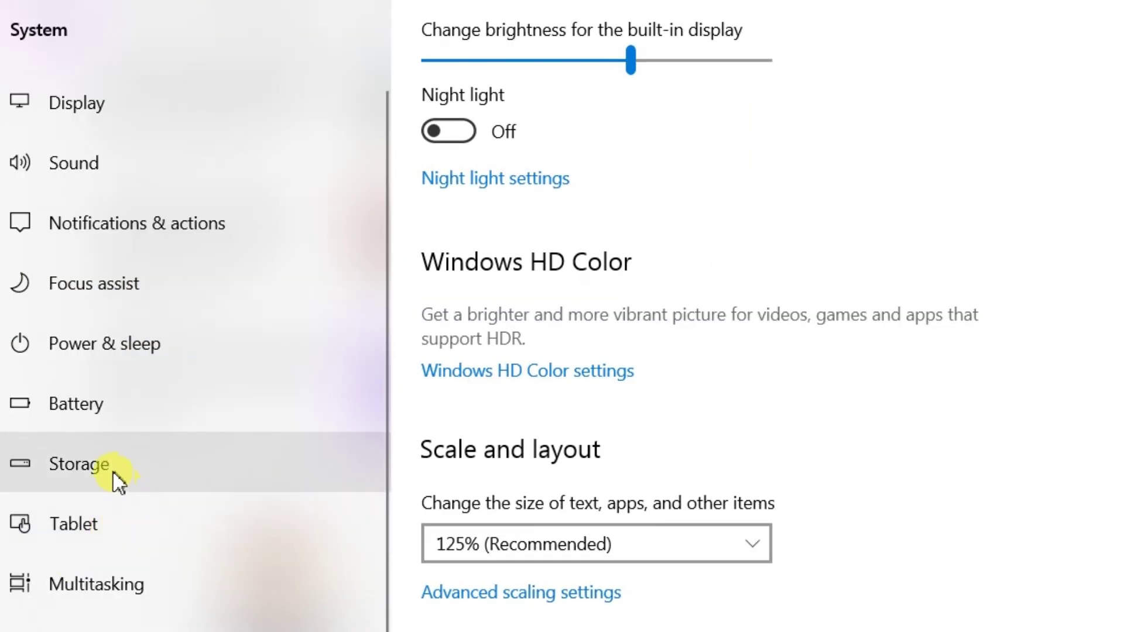
{"action": "left_click", "coordinate": [114, 473]}
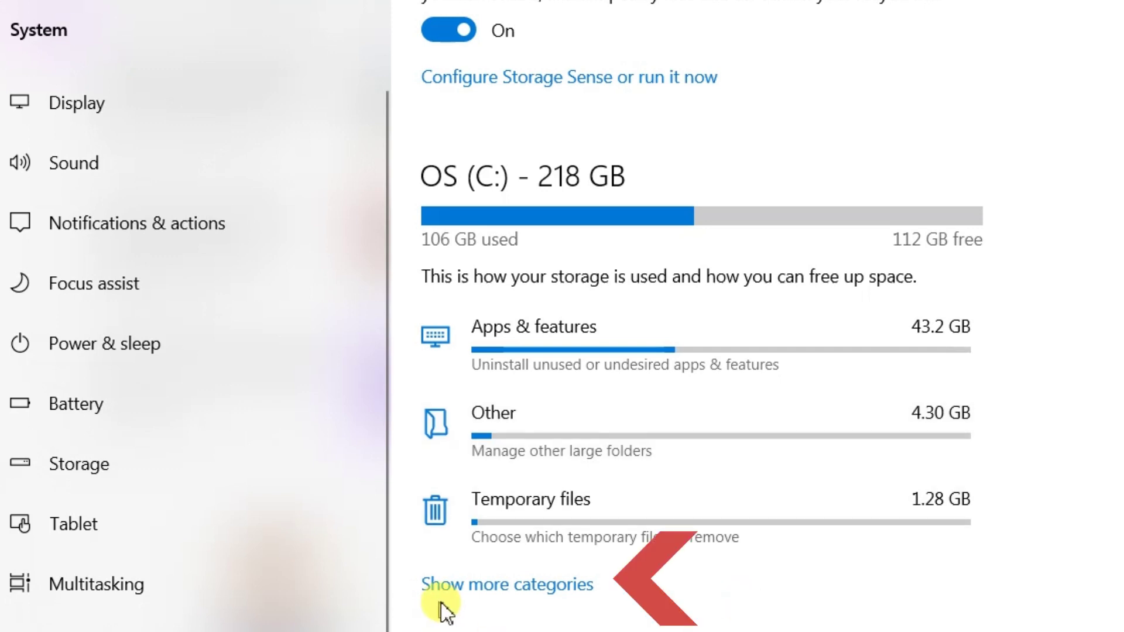
Show all storage categories for the OS (C:) drive and review how much space each one uses
{"action": "left_click", "coordinate": [529, 585]}
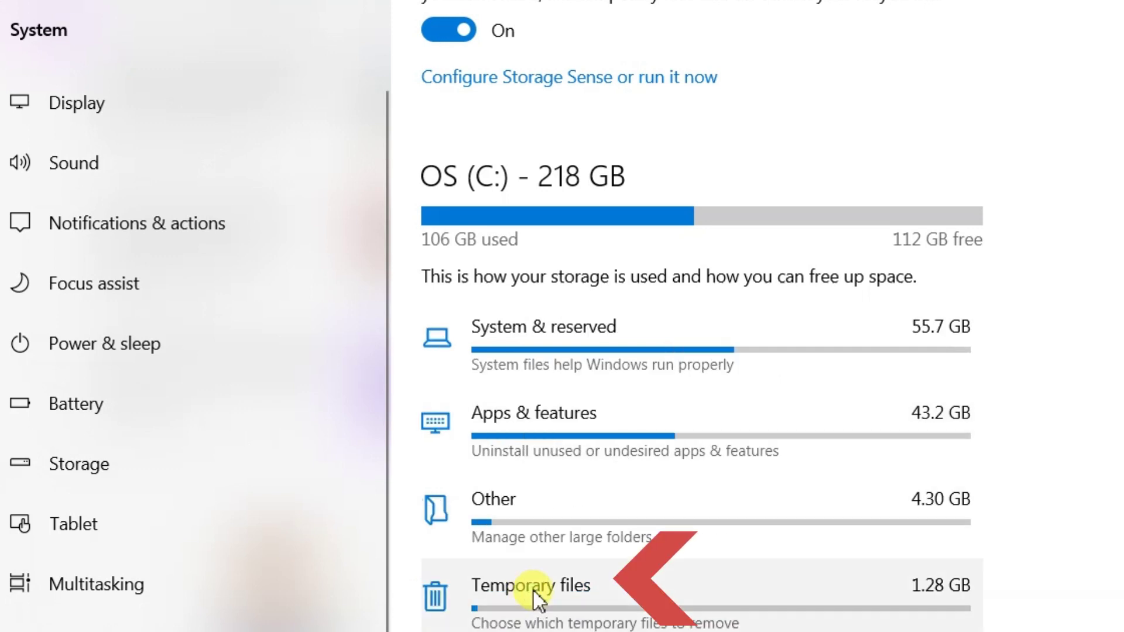
{"action": "scroll", "coordinate": [1118, 545], "scroll_direction": "down", "scroll_amount": 10}
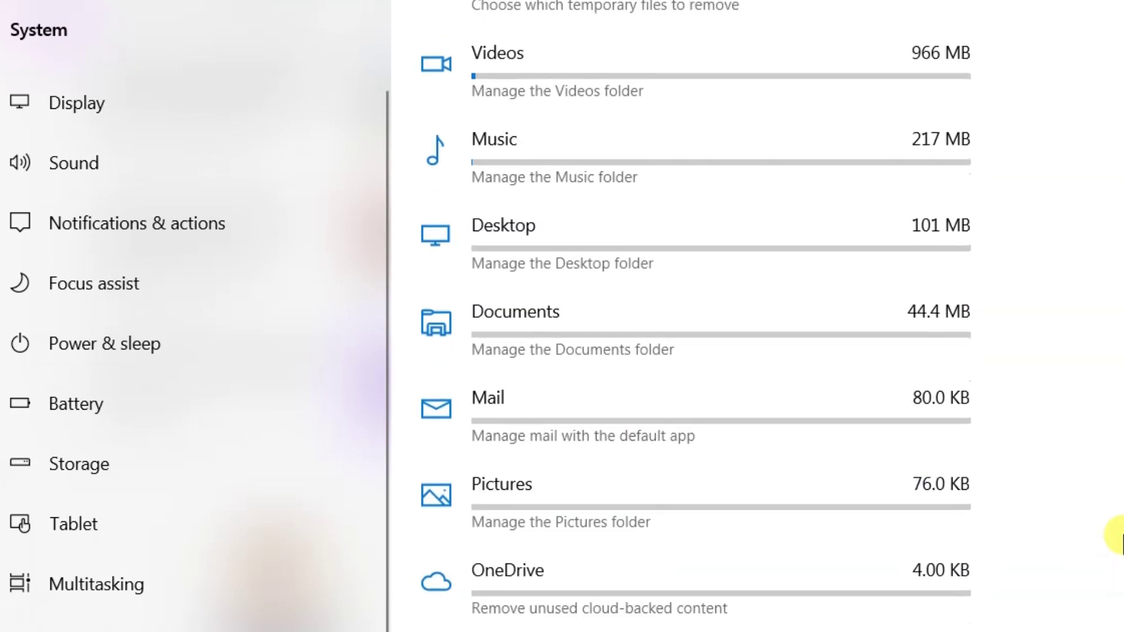
{"action": "scroll", "coordinate": [1119, 536], "scroll_direction": "down", "scroll_amount": 6}
{"action": "scroll", "coordinate": [1119, 535], "scroll_direction": "up", "scroll_amount": 4}
{"action": "scroll", "coordinate": [1118, 536], "scroll_direction": "up", "scroll_amount": 8}
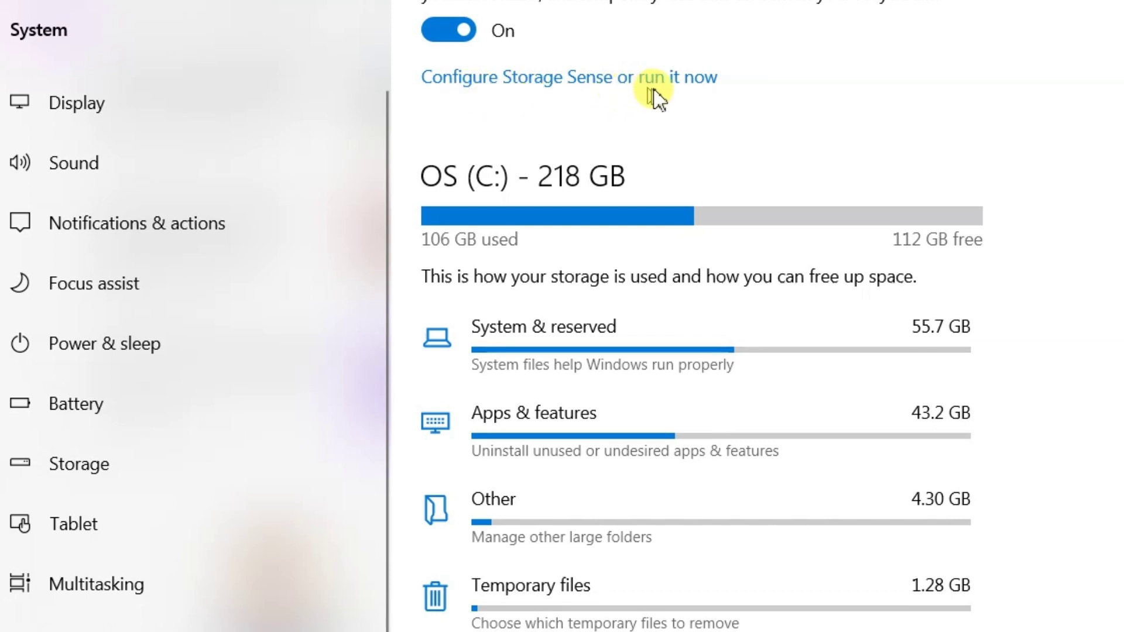
Open the Storage Sense configuration, check the run frequency choices and keep it at Every day
{"action": "left_click", "coordinate": [692, 82]}
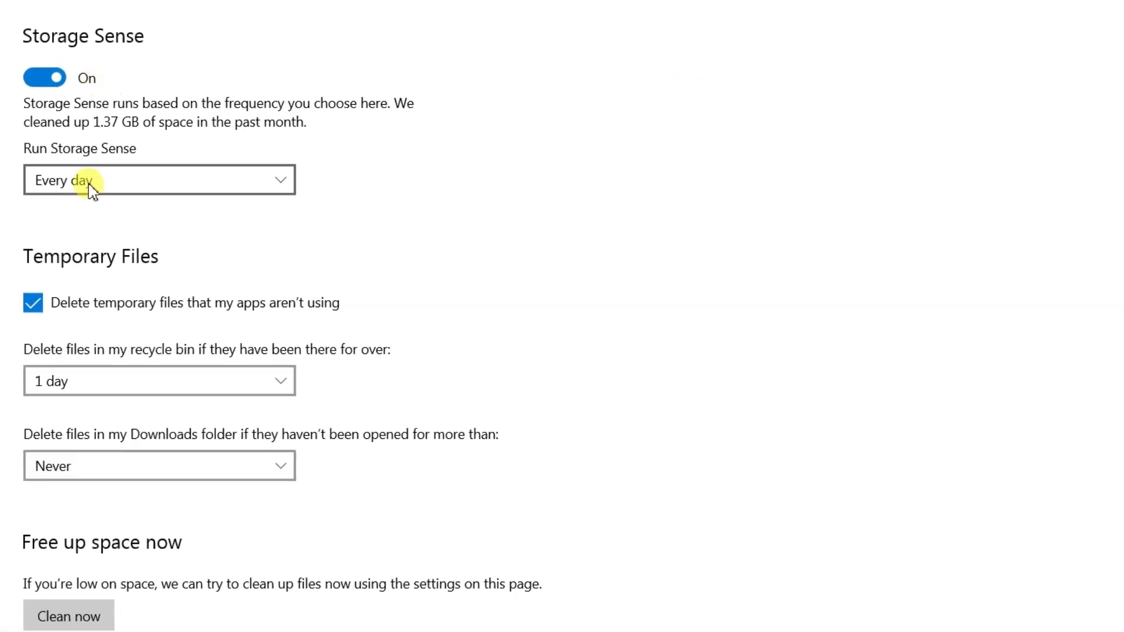
{"action": "left_click", "coordinate": [281, 187]}
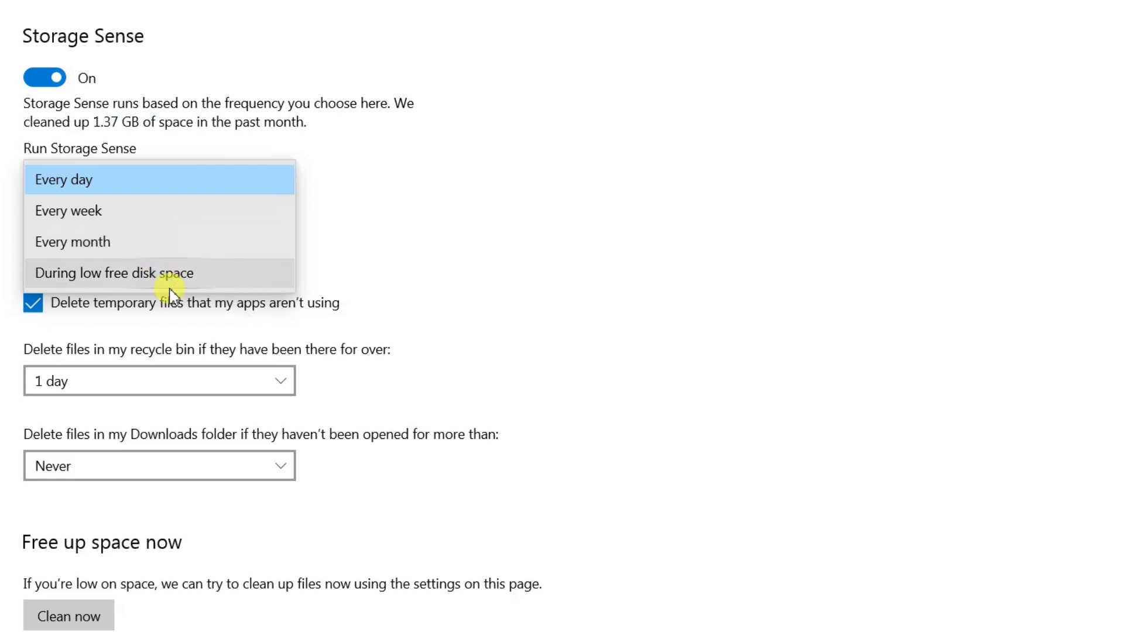
{"action": "left_click", "coordinate": [514, 154]}
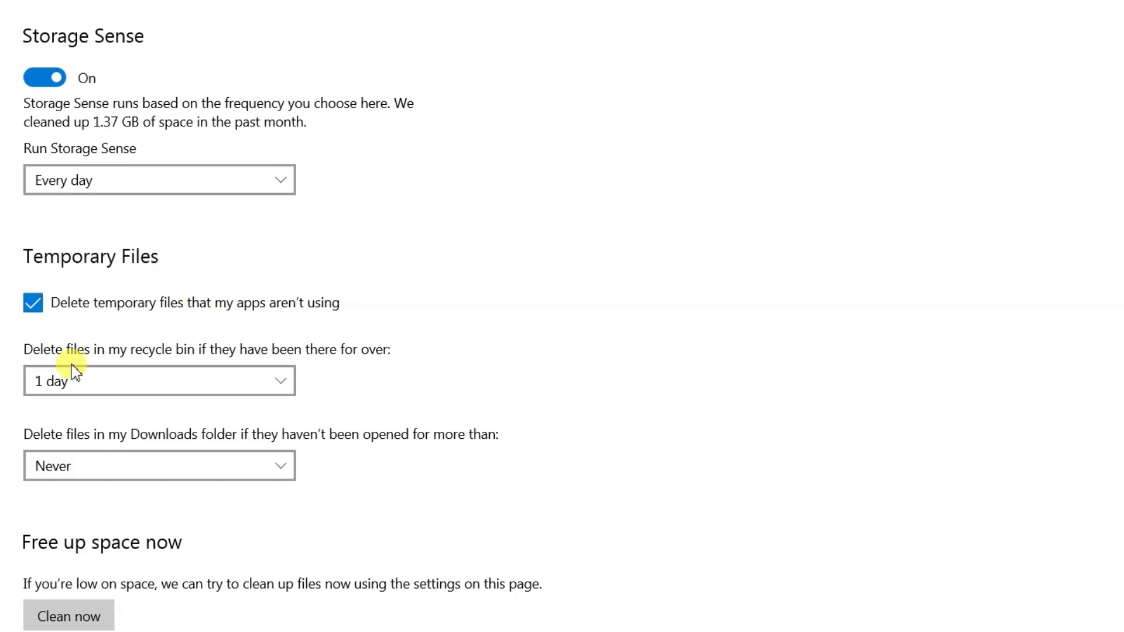
Keep recycle bin deletion at 1 day and Downloads deletion at Never, and run the Storage Sense cleanup immediately
{"action": "left_click", "coordinate": [281, 381]}
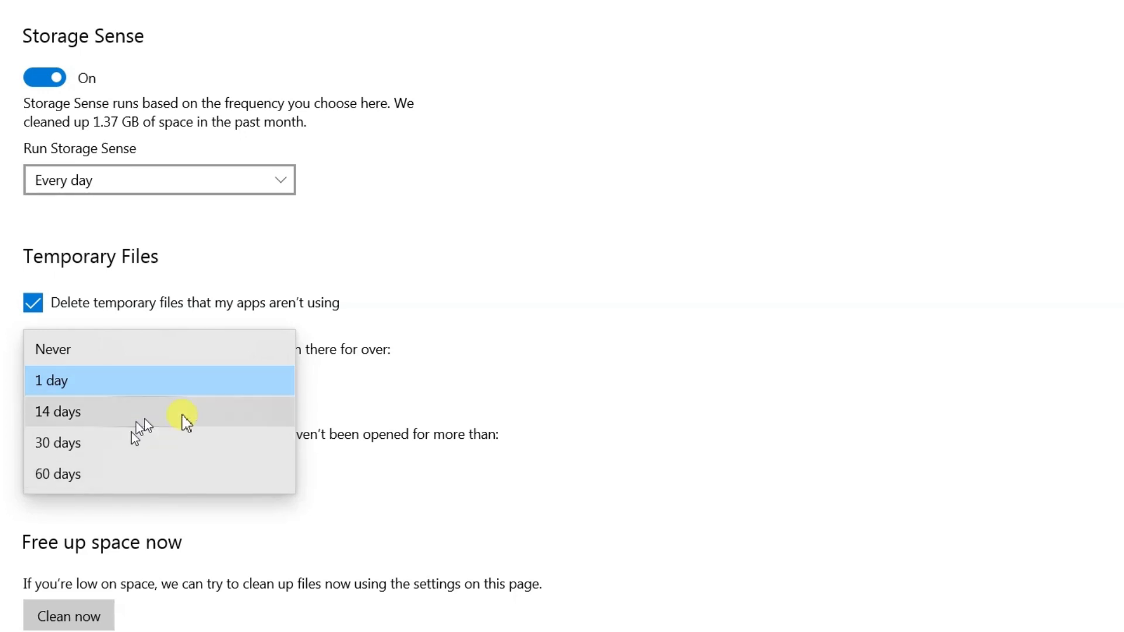
{"action": "left_click", "coordinate": [503, 356]}
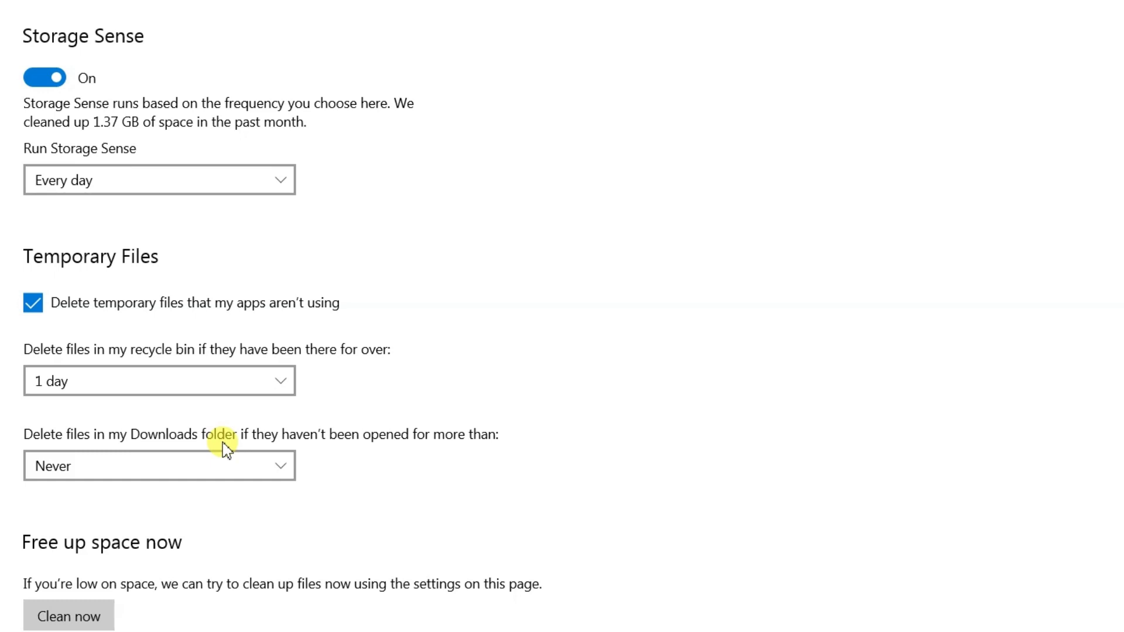
{"action": "left_click", "coordinate": [288, 466]}
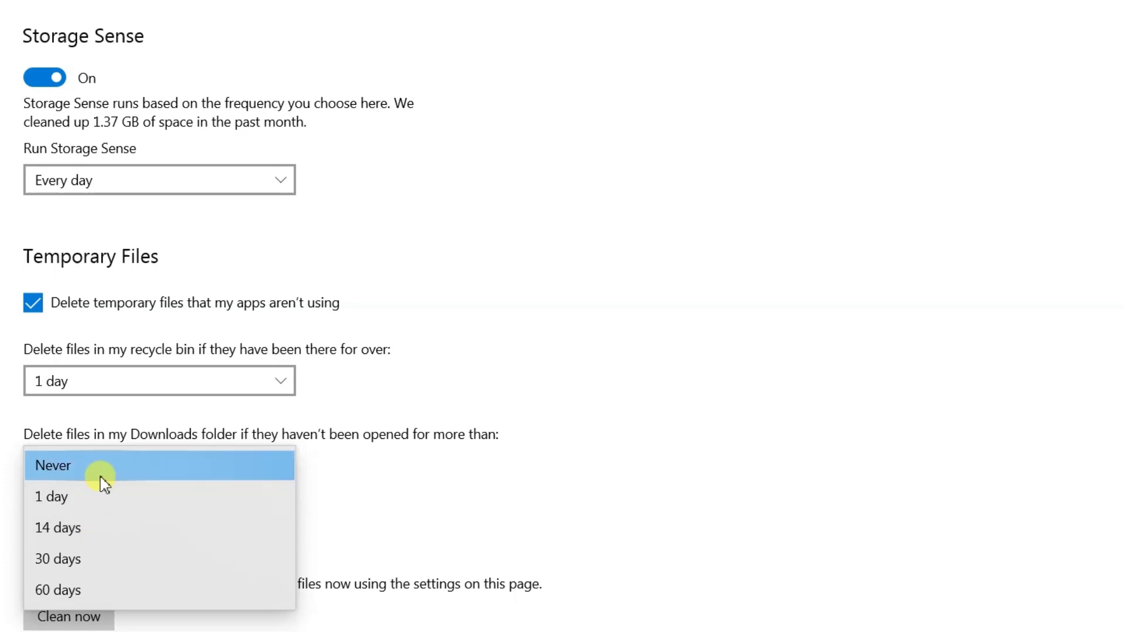
{"action": "left_click", "coordinate": [594, 468]}
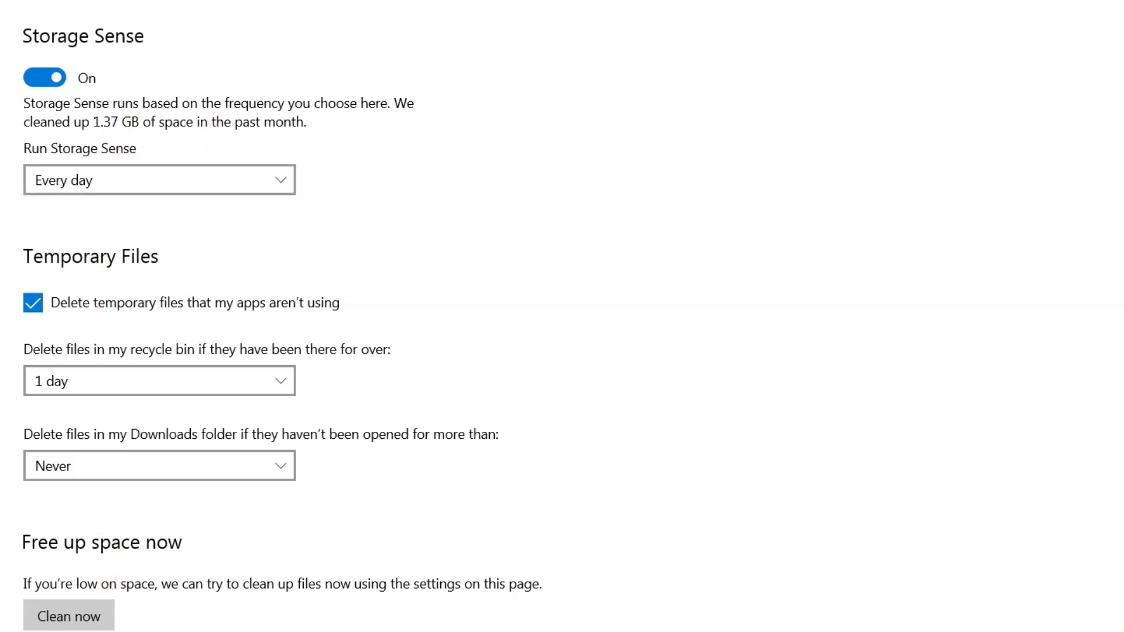
{"action": "left_click", "coordinate": [84, 624]}
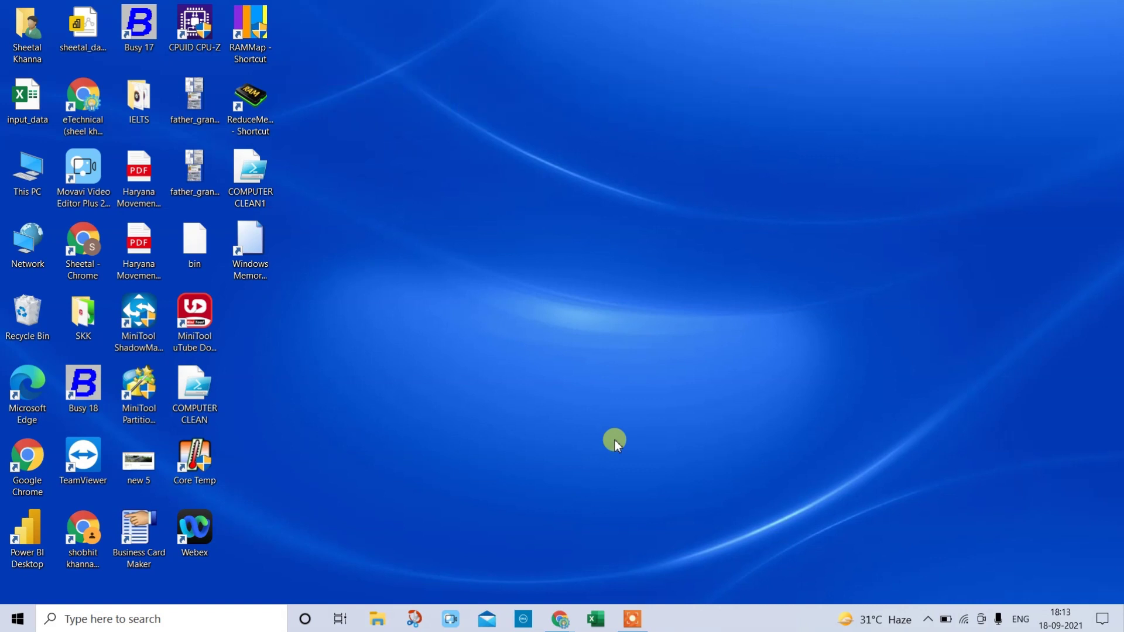
Launch sysdm.cpl from Windows search and open the Performance settings among the advanced system properties
{"action": "left_click", "coordinate": [157, 619]}
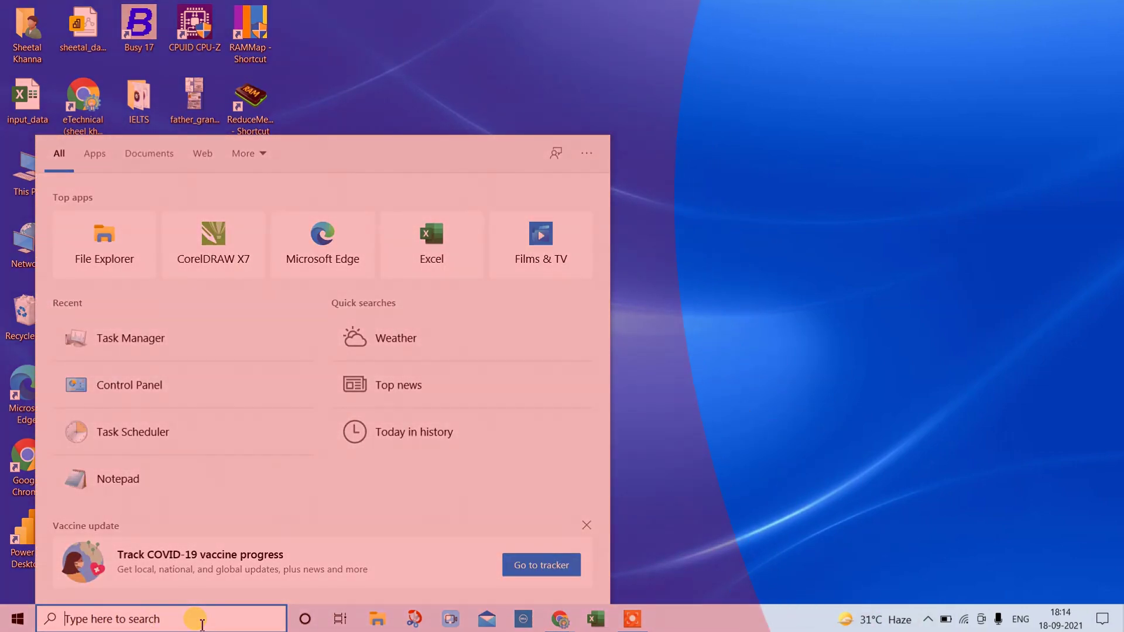
{"action": "type", "text": "sysd"}
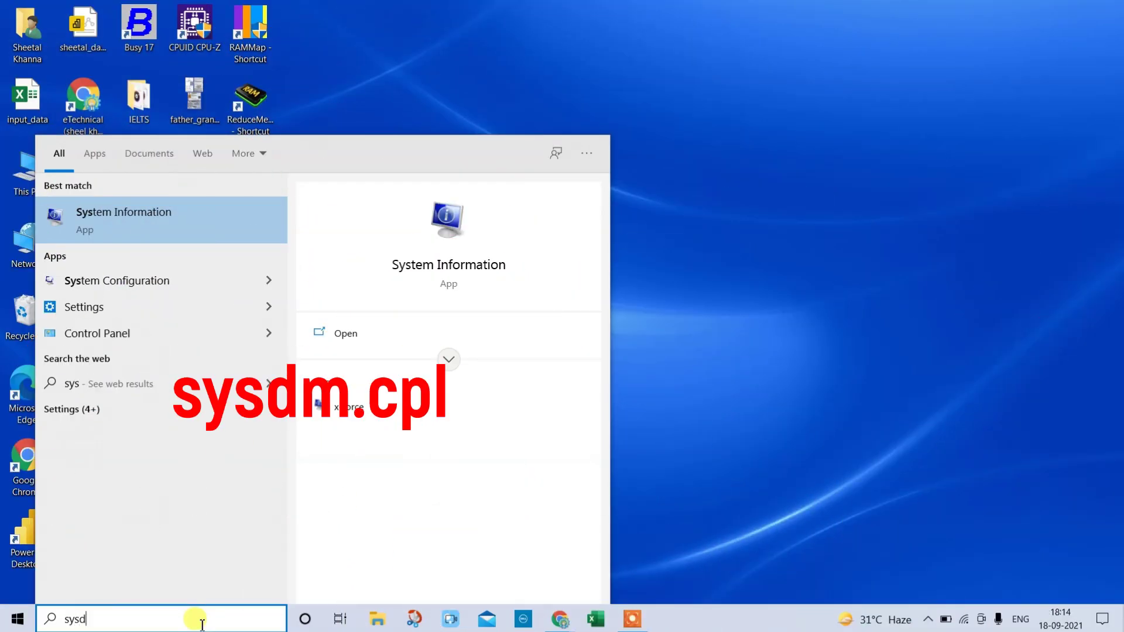
{"action": "type", "text": "m.cpl"}
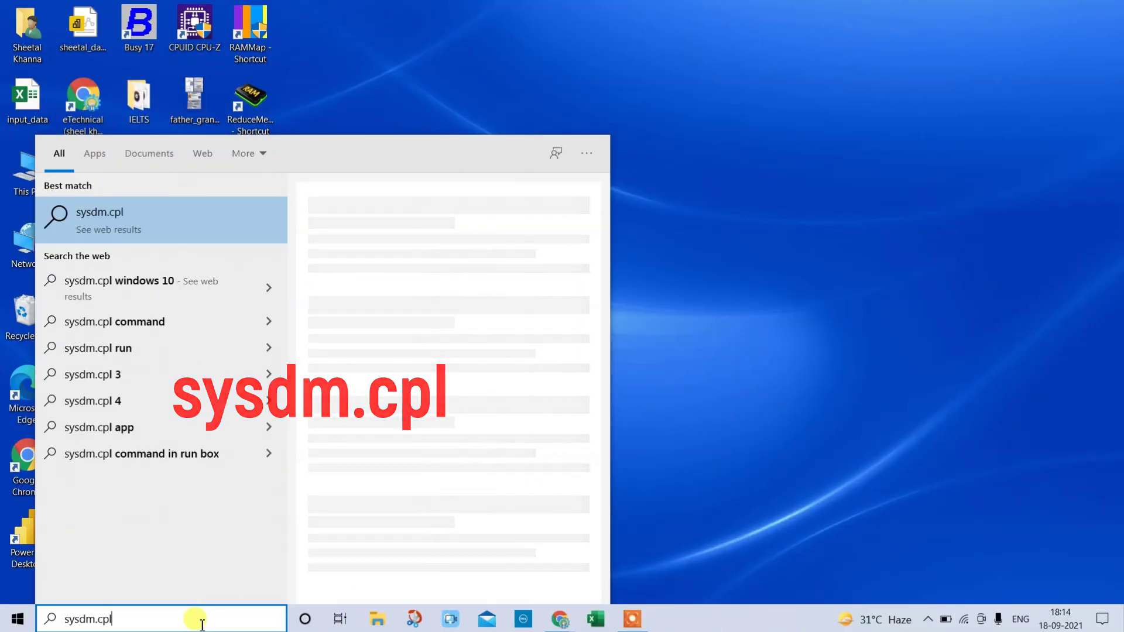
{"action": "key", "text": "Return"}
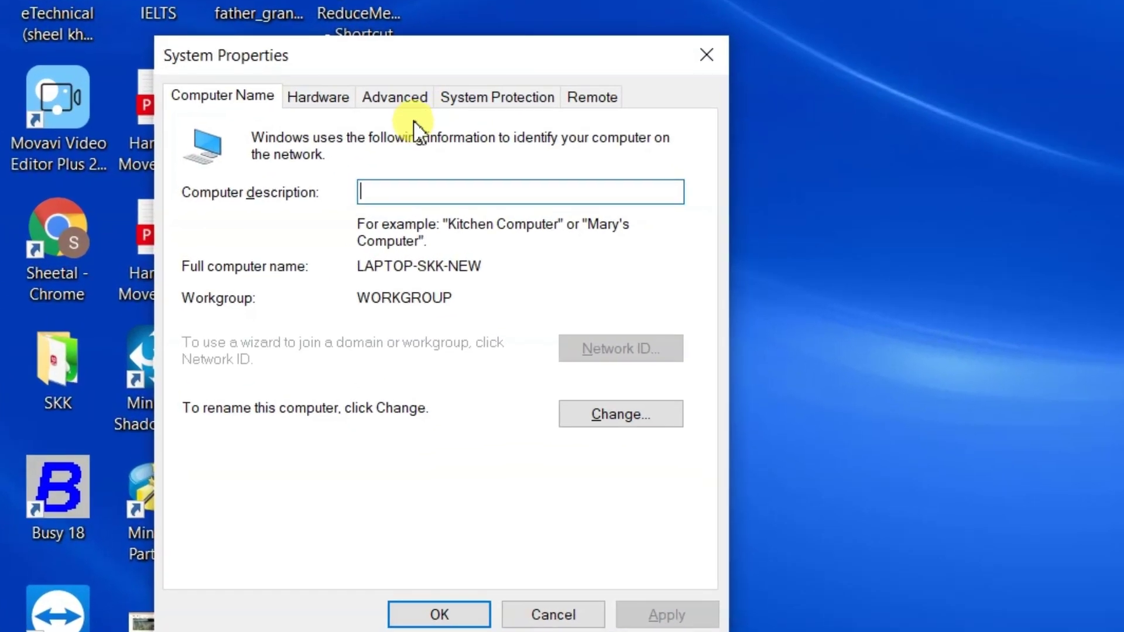
{"action": "left_click", "coordinate": [408, 104]}
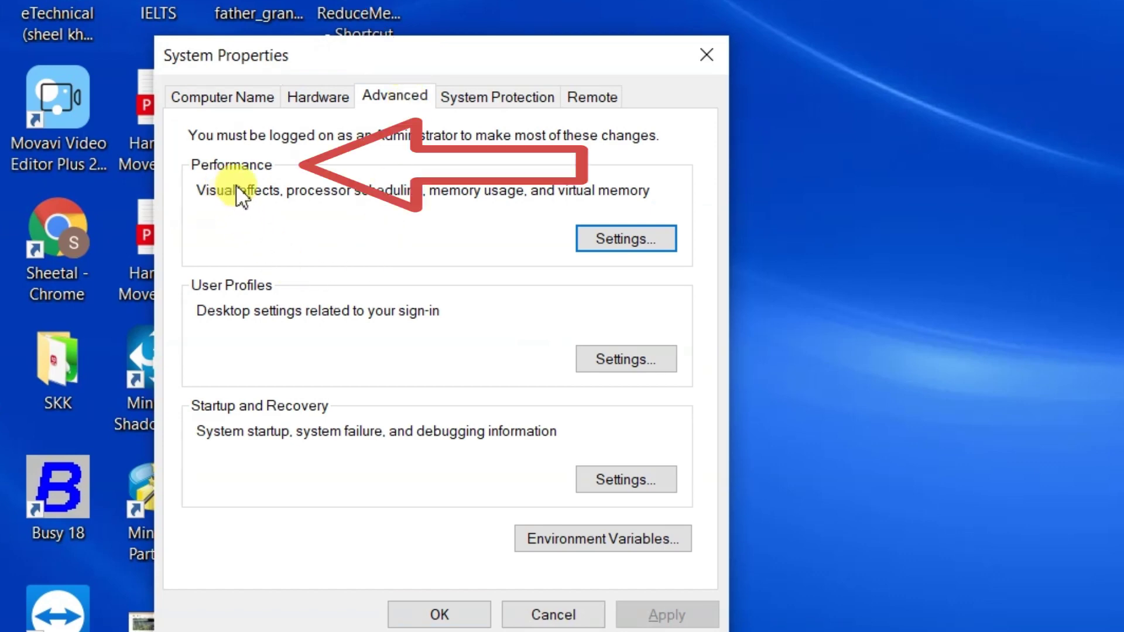
{"action": "left_click", "coordinate": [642, 238]}
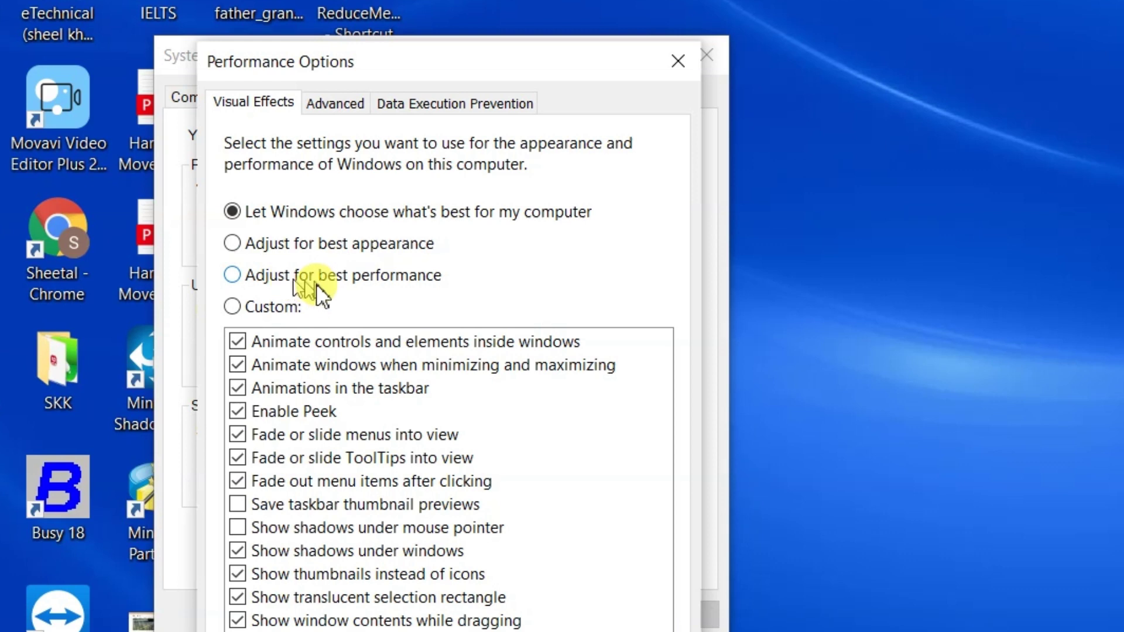
Try the Adjust for best performance preset with only Animate controls and elements inside windows re-enabled
{"action": "left_click", "coordinate": [236, 275]}
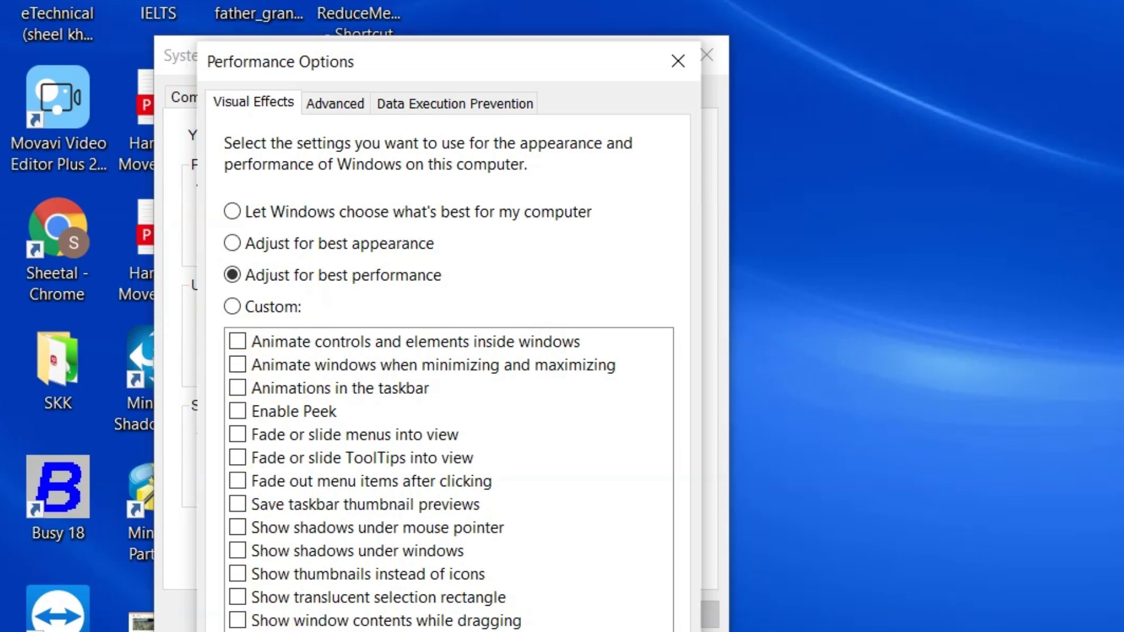
{"action": "left_click", "coordinate": [237, 342]}
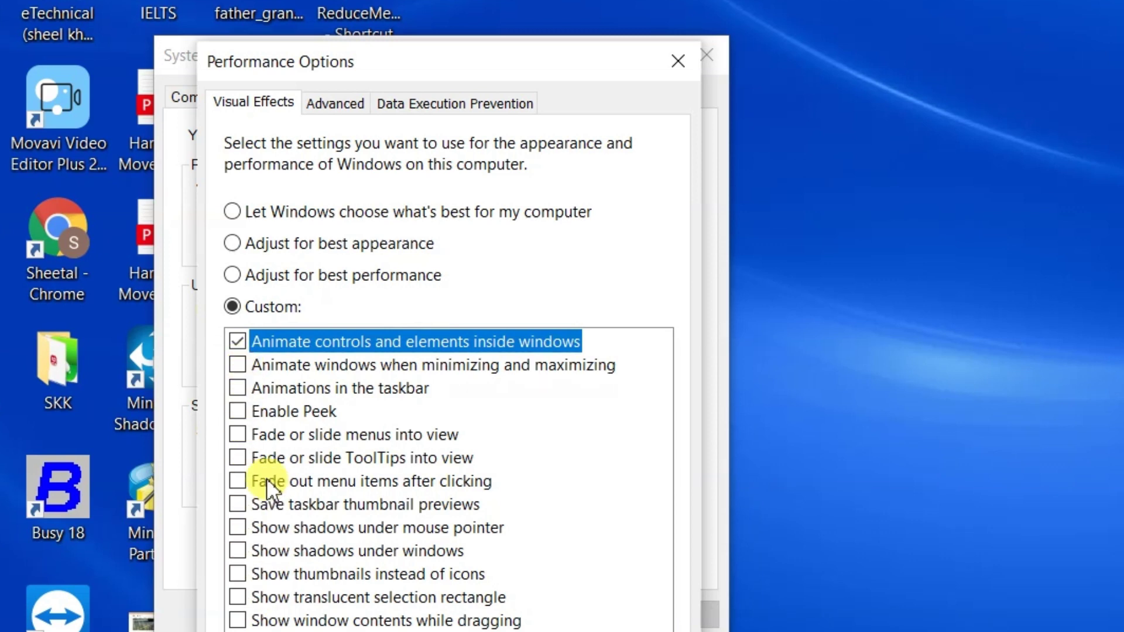
Let Windows choose the best visual effects for the computer, and disable Show thumbnails instead of icons
{"action": "left_click", "coordinate": [231, 212]}
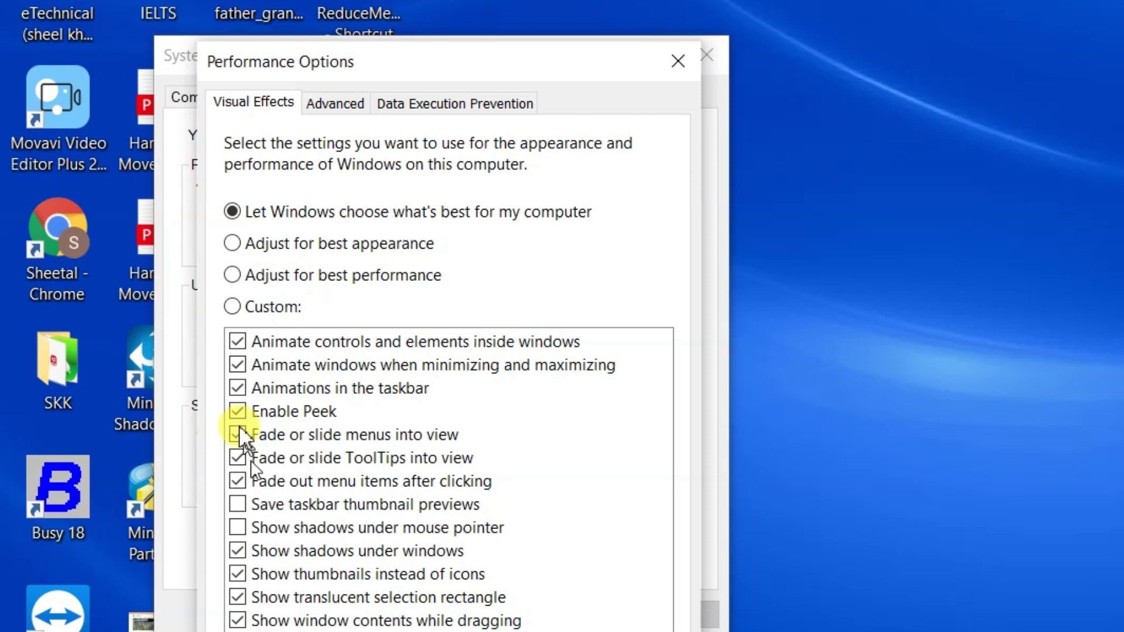
{"action": "left_click", "coordinate": [238, 572]}
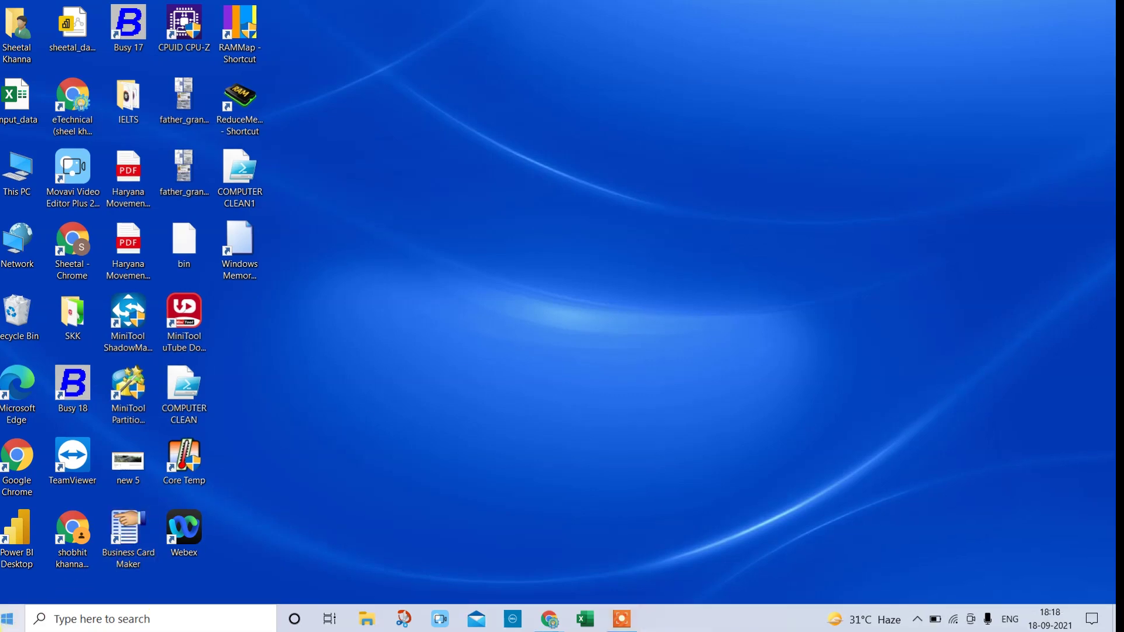
Open the Notifications & actions page of the Windows System settings
{"action": "left_click", "coordinate": [6, 622]}
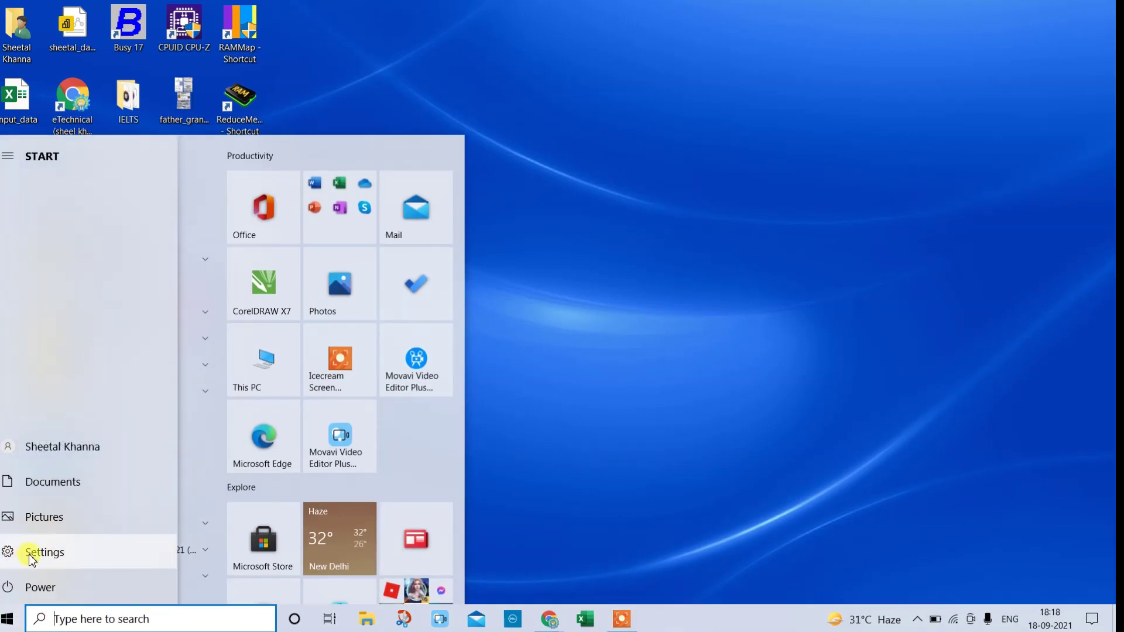
{"action": "left_click", "coordinate": [29, 554]}
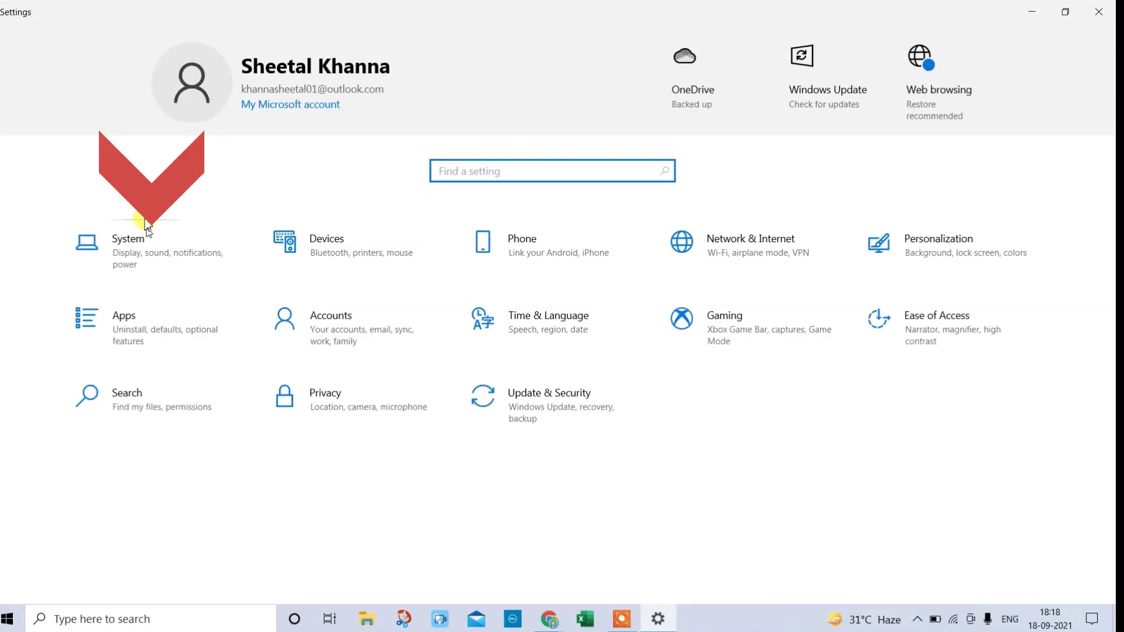
{"action": "left_click", "coordinate": [144, 242]}
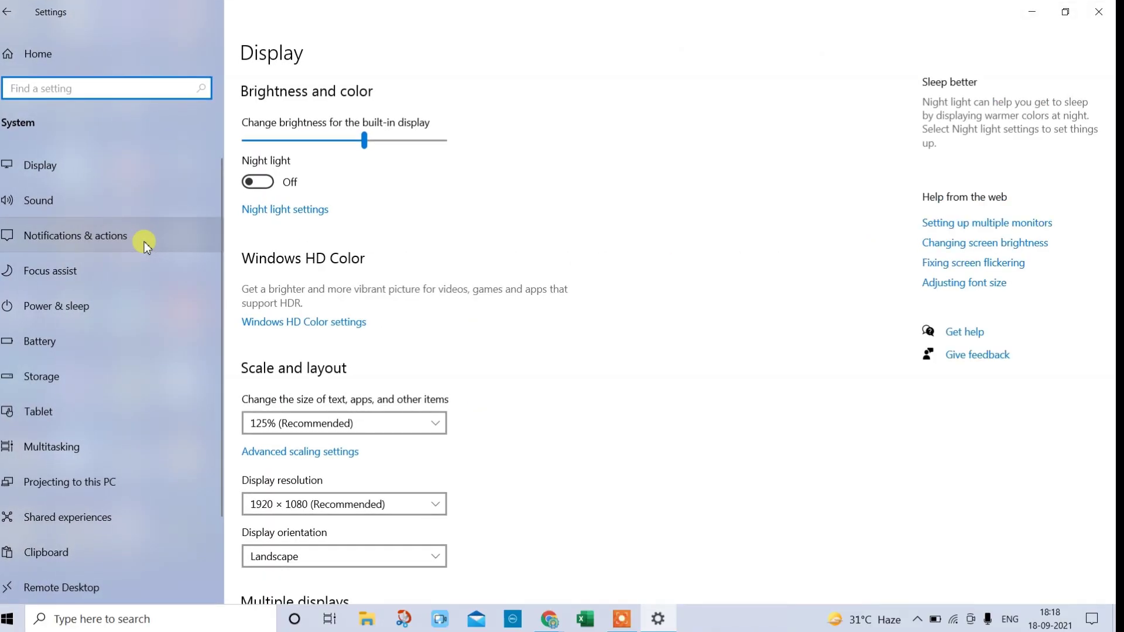
{"action": "scroll", "coordinate": [144, 242], "scroll_direction": "down", "scroll_amount": 2}
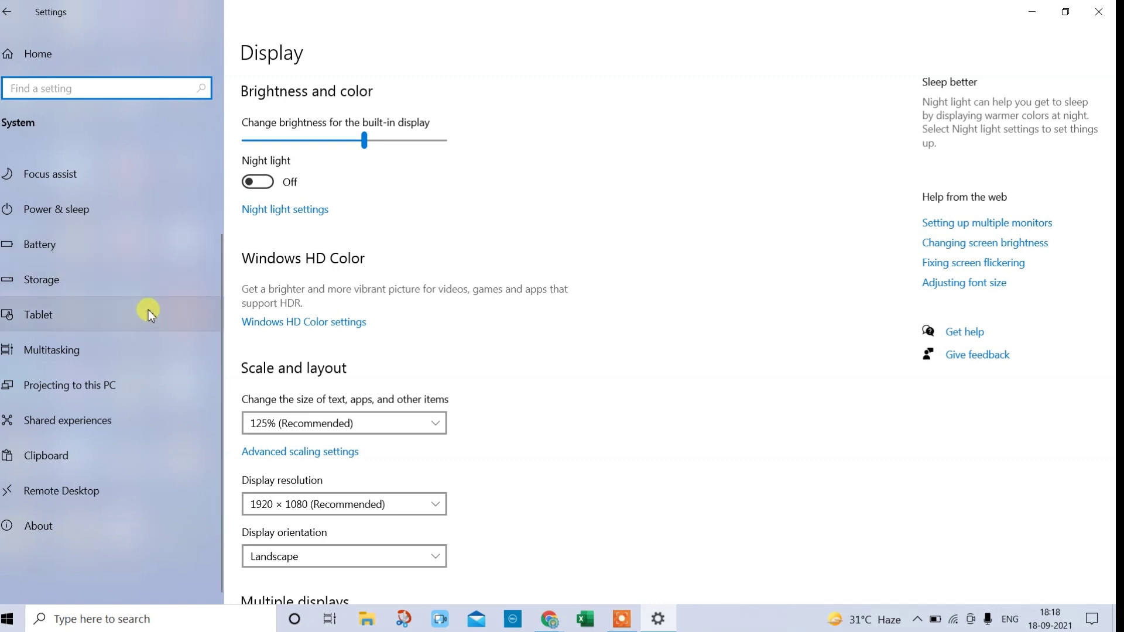
{"action": "scroll", "coordinate": [149, 311], "scroll_direction": "up", "scroll_amount": 2}
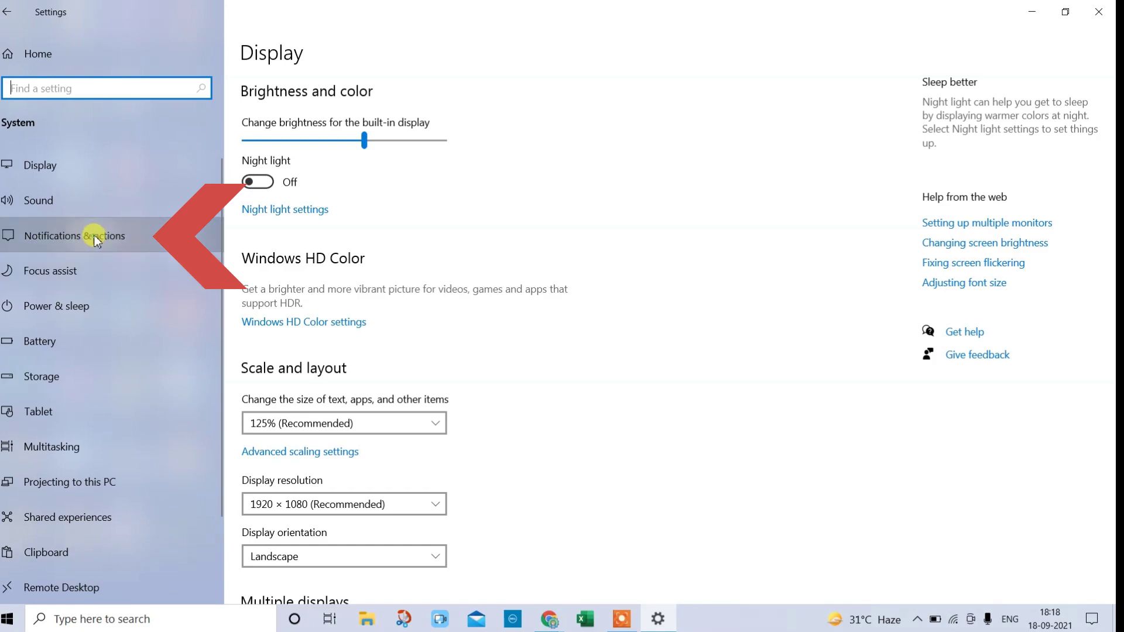
{"action": "left_click", "coordinate": [93, 235]}
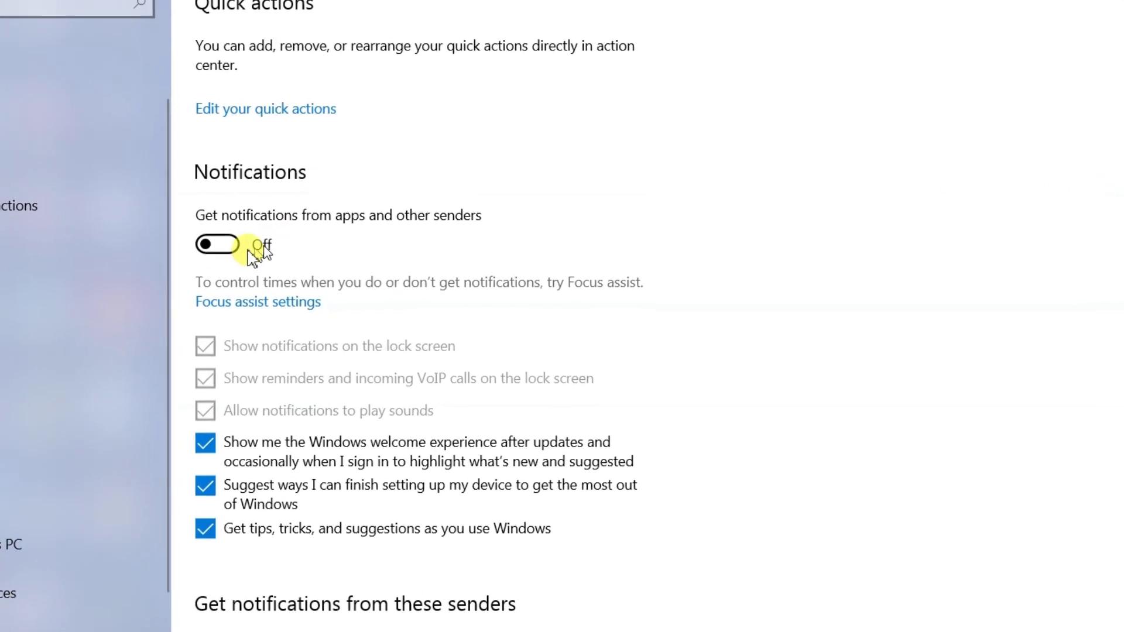
Turn on Get notifications from apps and other senders
{"action": "scroll", "coordinate": [478, 298], "scroll_direction": "down", "scroll_amount": 10}
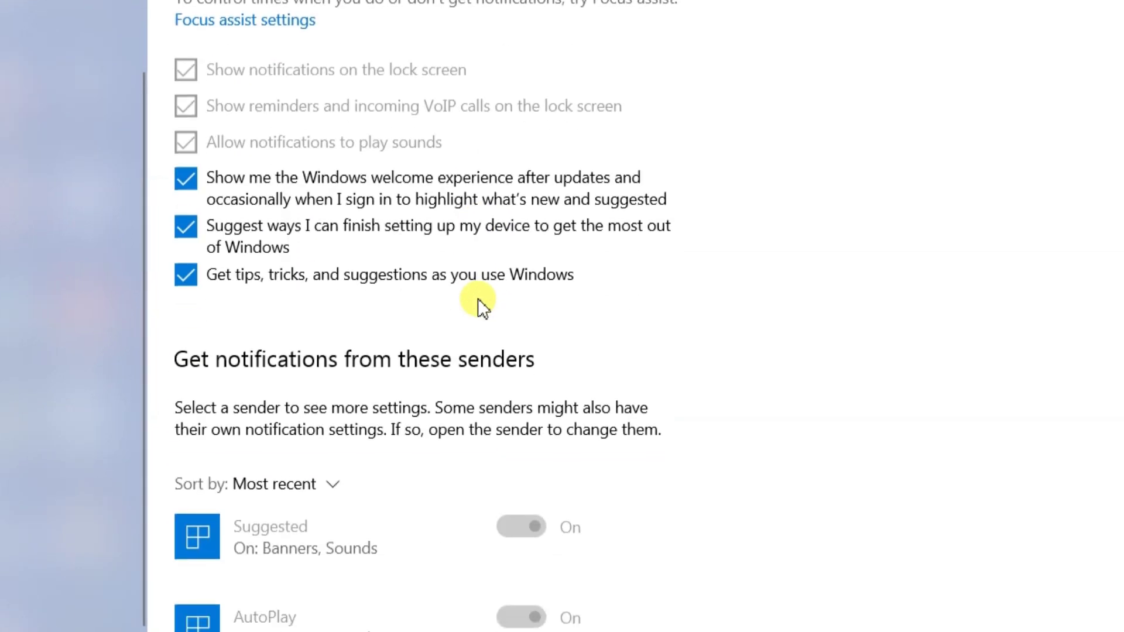
{"action": "scroll", "coordinate": [477, 298], "scroll_direction": "down", "scroll_amount": 15}
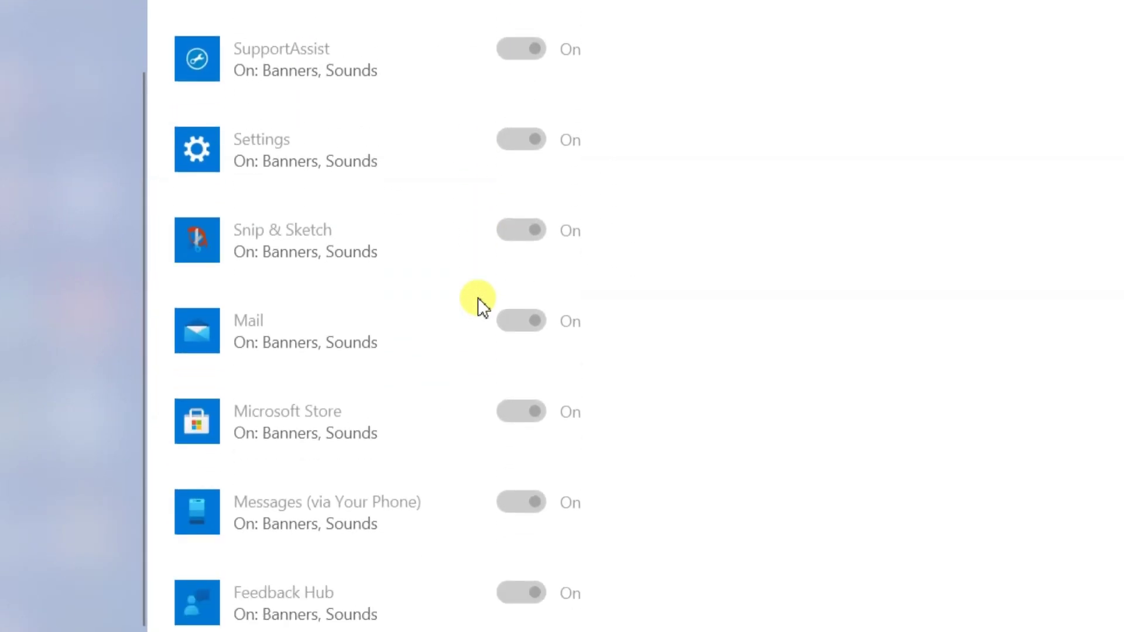
{"action": "scroll", "coordinate": [477, 297], "scroll_direction": "up", "scroll_amount": 15}
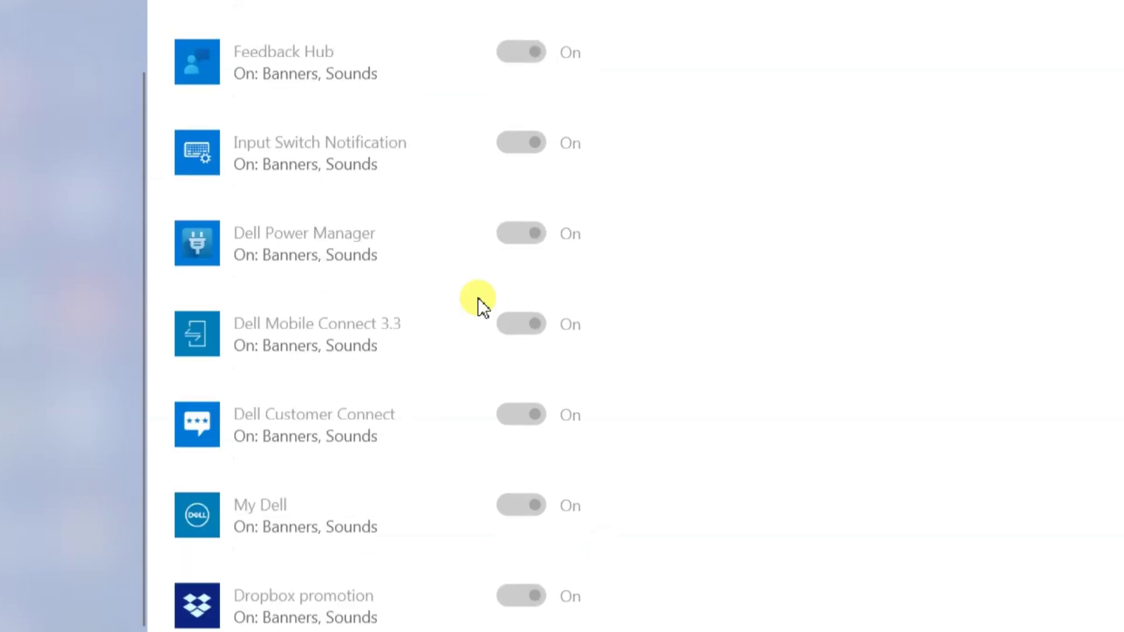
{"action": "scroll", "coordinate": [478, 297], "scroll_direction": "up", "scroll_amount": 7}
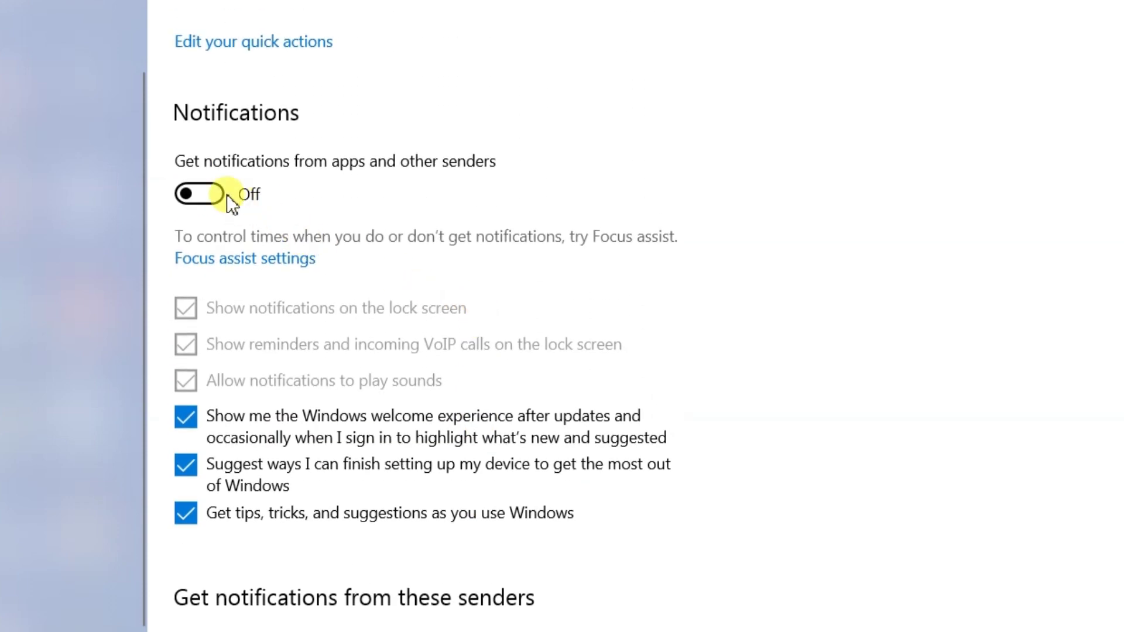
{"action": "left_click", "coordinate": [213, 192]}
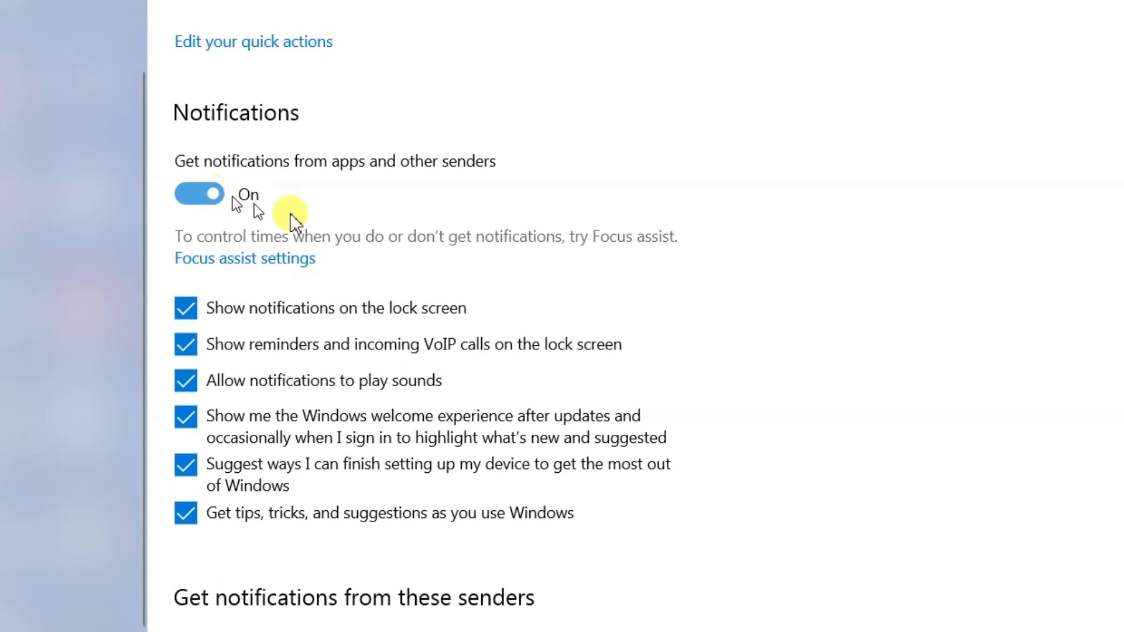
Examine the general notification options and the list of individual notification senders
{"action": "scroll", "coordinate": [666, 230], "scroll_direction": "down", "scroll_amount": 4}
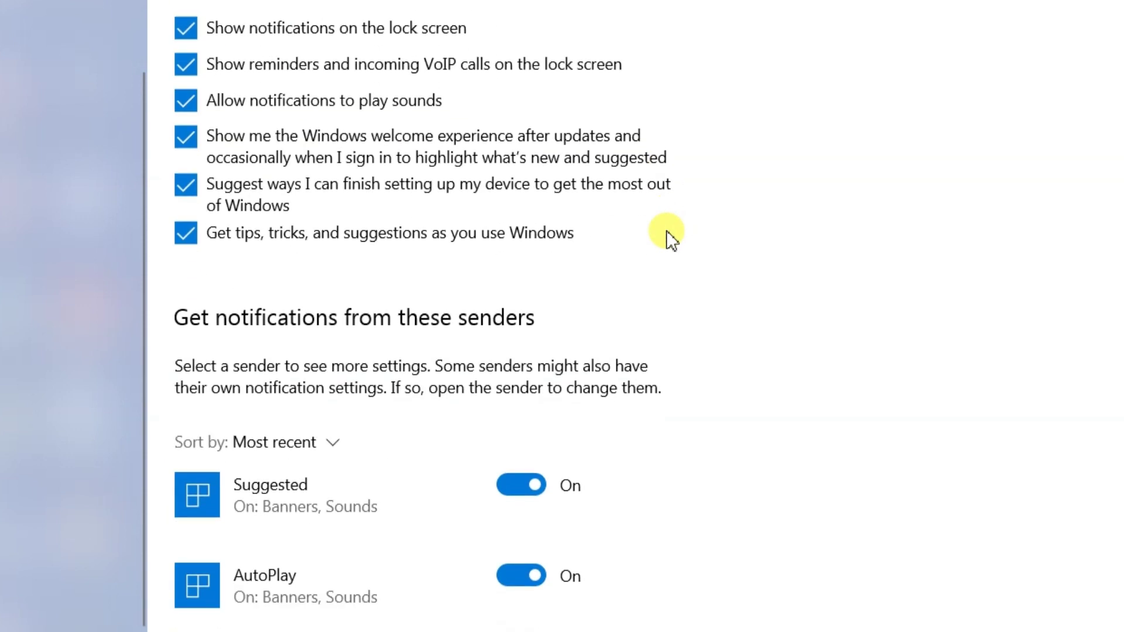
{"action": "scroll", "coordinate": [666, 230], "scroll_direction": "down", "scroll_amount": 9}
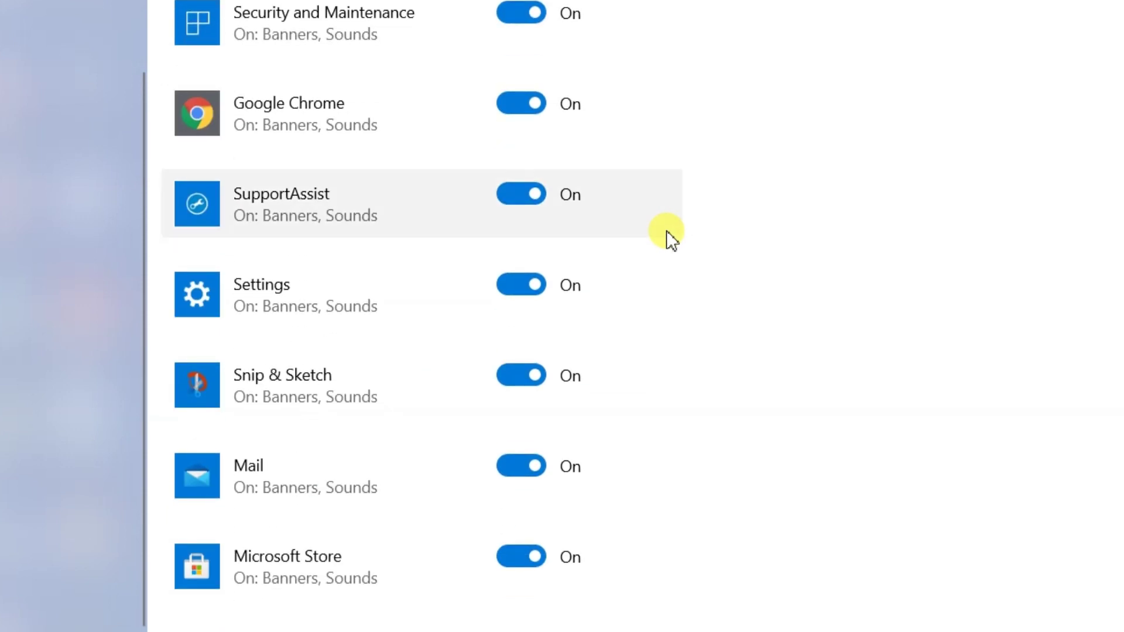
{"action": "scroll", "coordinate": [666, 230], "scroll_direction": "down", "scroll_amount": 5}
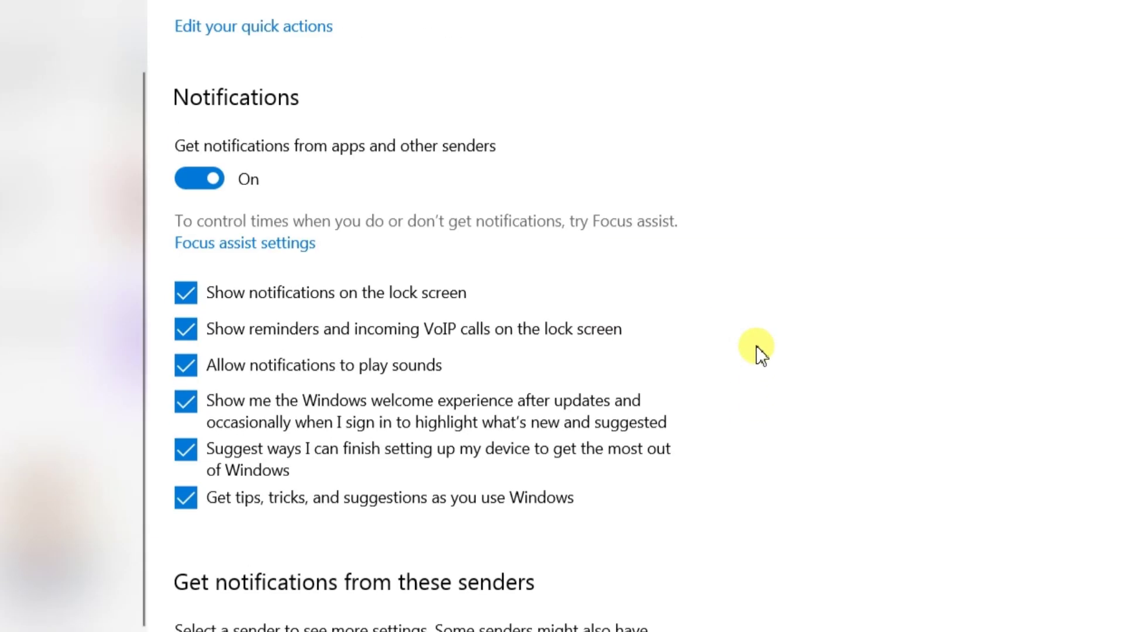
{"action": "scroll", "coordinate": [754, 351], "scroll_direction": "up", "scroll_amount": 1}
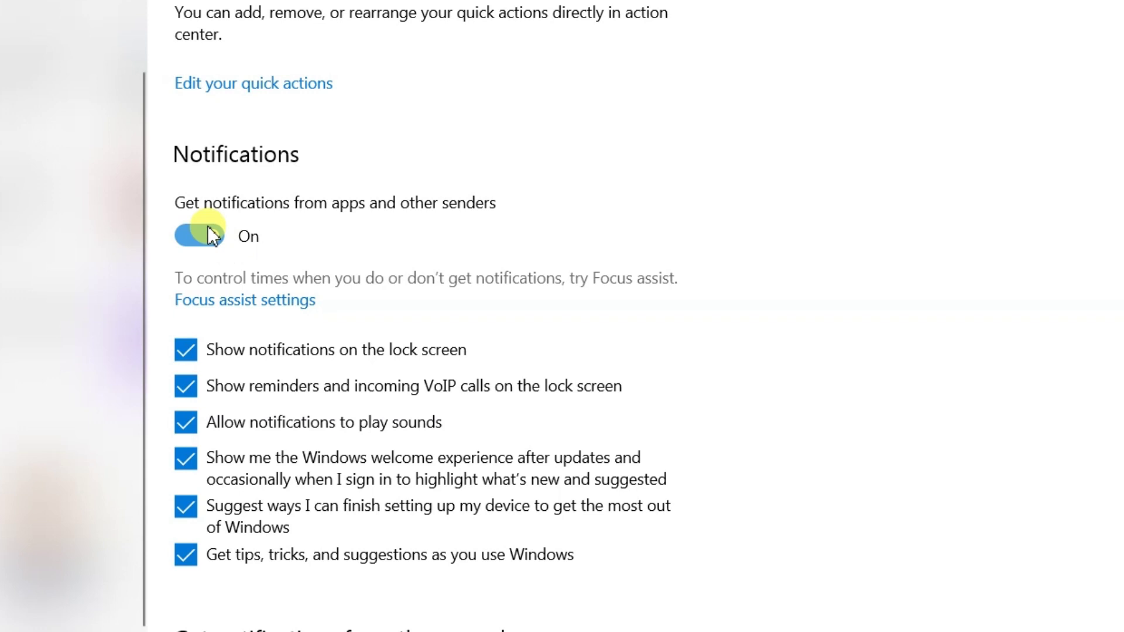
{"action": "scroll", "coordinate": [208, 228], "scroll_direction": "down", "scroll_amount": 2}
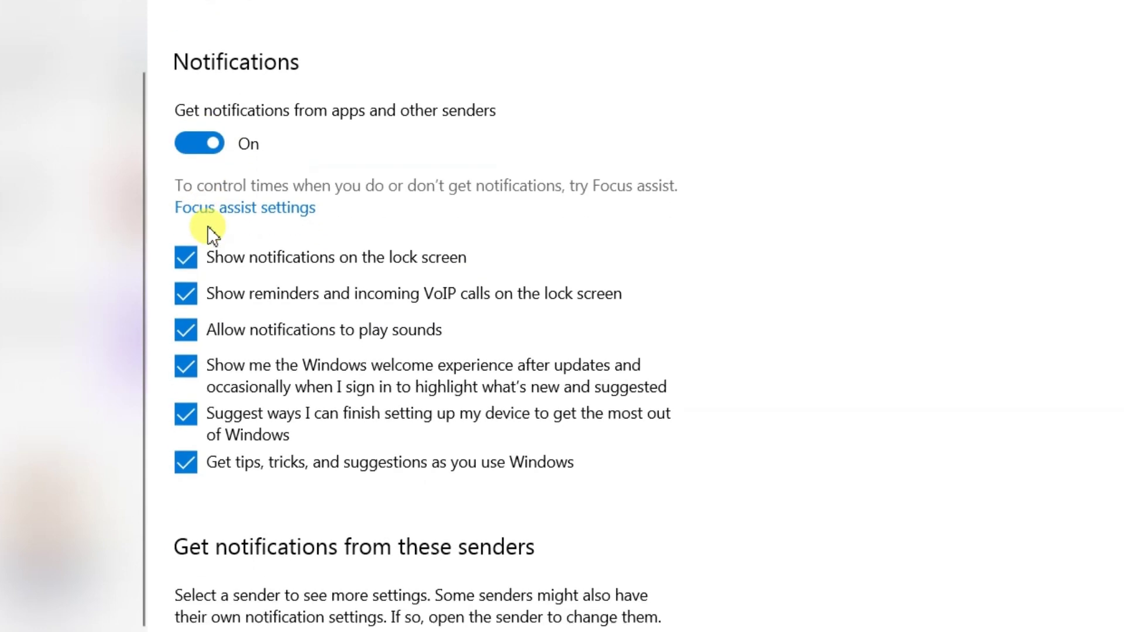
{"action": "scroll", "coordinate": [212, 234], "scroll_direction": "down", "scroll_amount": 5}
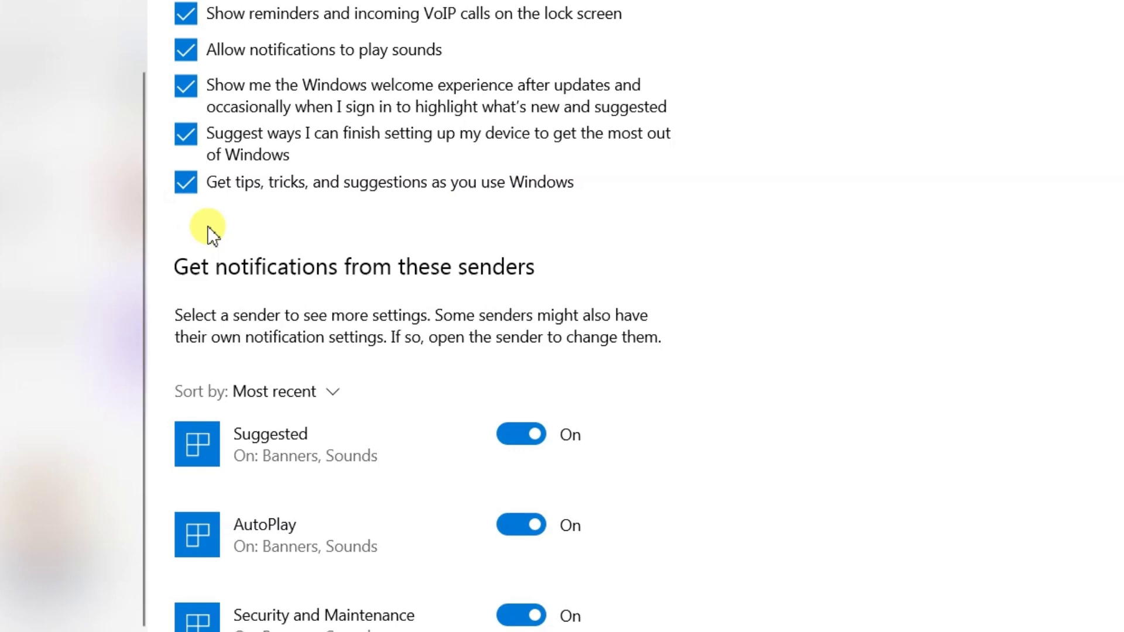
{"action": "scroll", "coordinate": [228, 252], "scroll_direction": "down", "scroll_amount": 3}
{"action": "scroll", "coordinate": [371, 215], "scroll_direction": "up", "scroll_amount": 8}
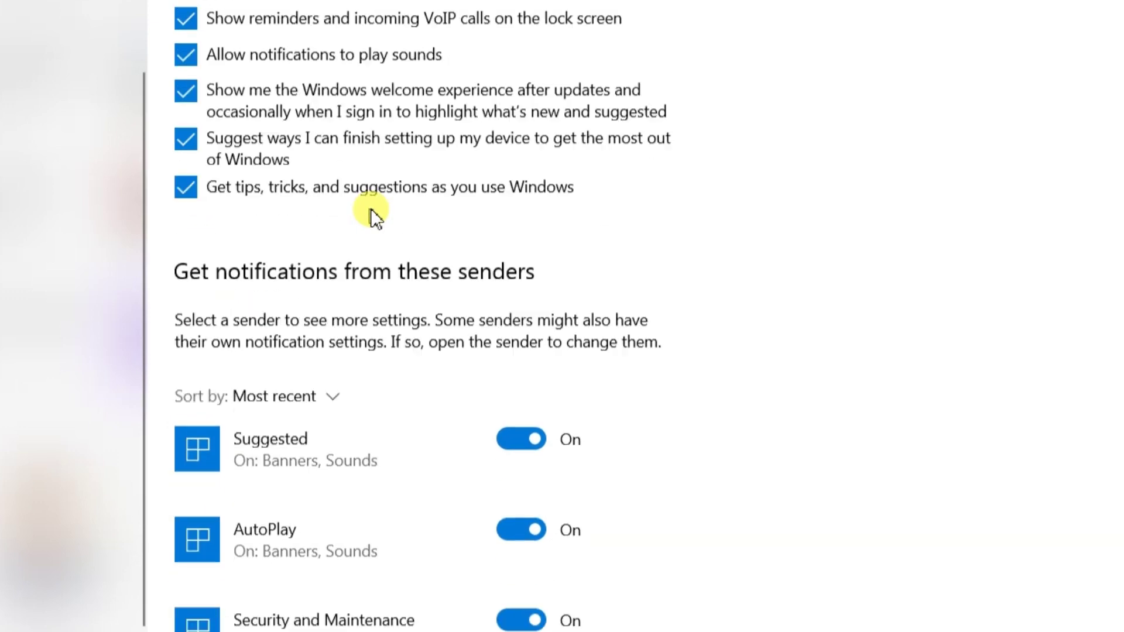
Turn off notifications from the AutoPlay and Feedback Hub senders
{"action": "scroll", "coordinate": [802, 339], "scroll_direction": "down", "scroll_amount": 8}
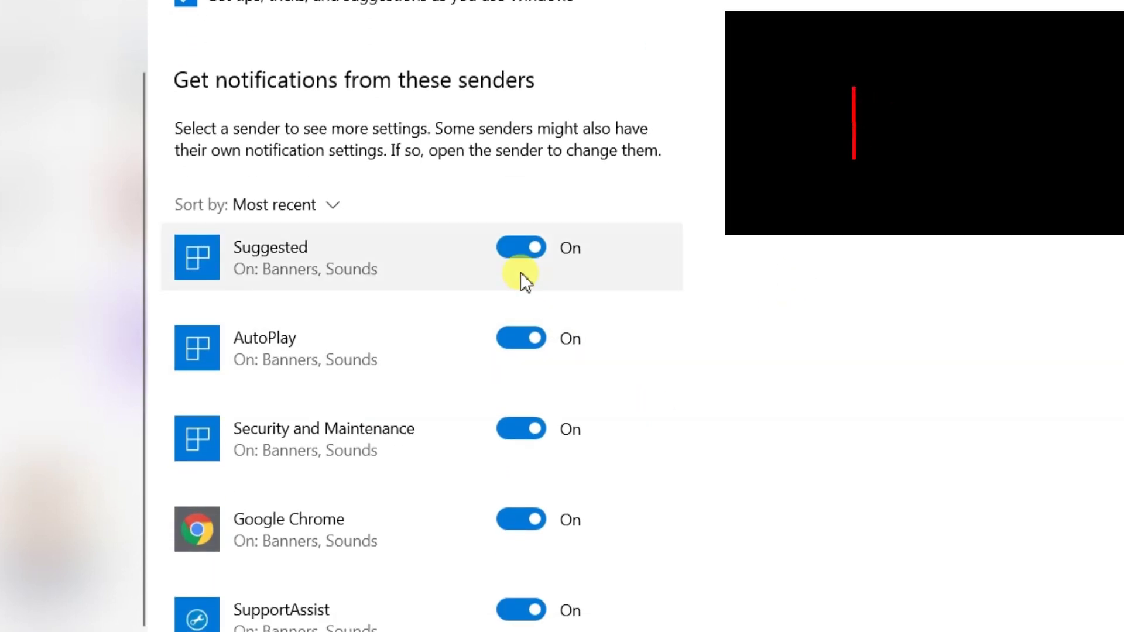
{"action": "scroll", "coordinate": [832, 338], "scroll_direction": "down", "scroll_amount": 1}
{"action": "scroll", "coordinate": [831, 335], "scroll_direction": "down", "scroll_amount": 3}
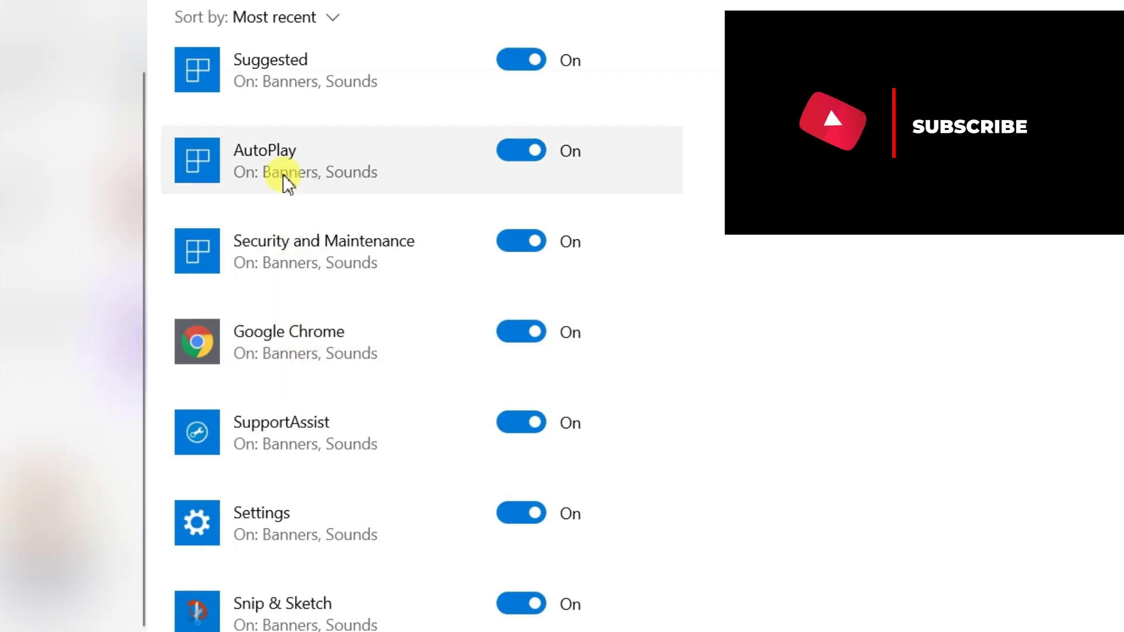
{"action": "left_click", "coordinate": [524, 151]}
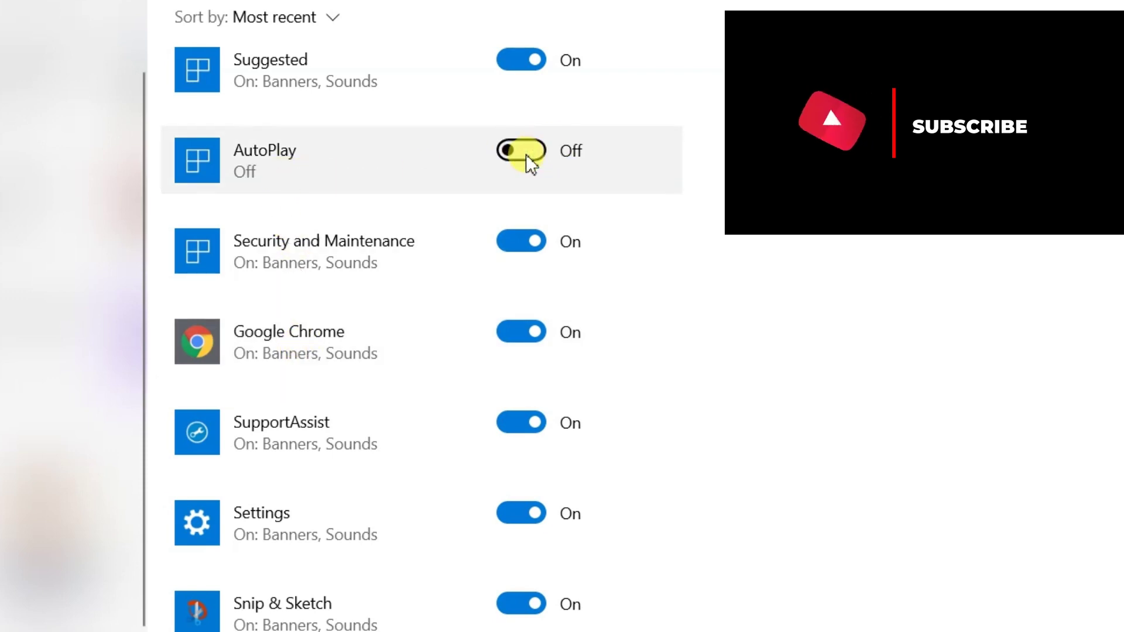
{"action": "scroll", "coordinate": [526, 153], "scroll_direction": "down", "scroll_amount": 5}
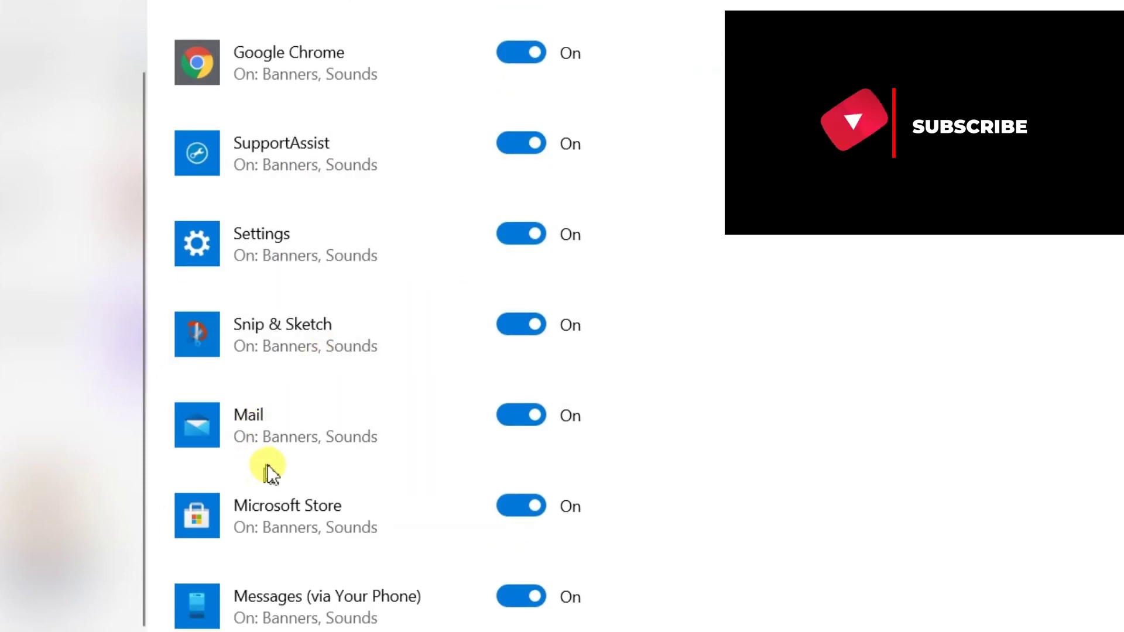
{"action": "scroll", "coordinate": [266, 468], "scroll_direction": "down", "scroll_amount": 5}
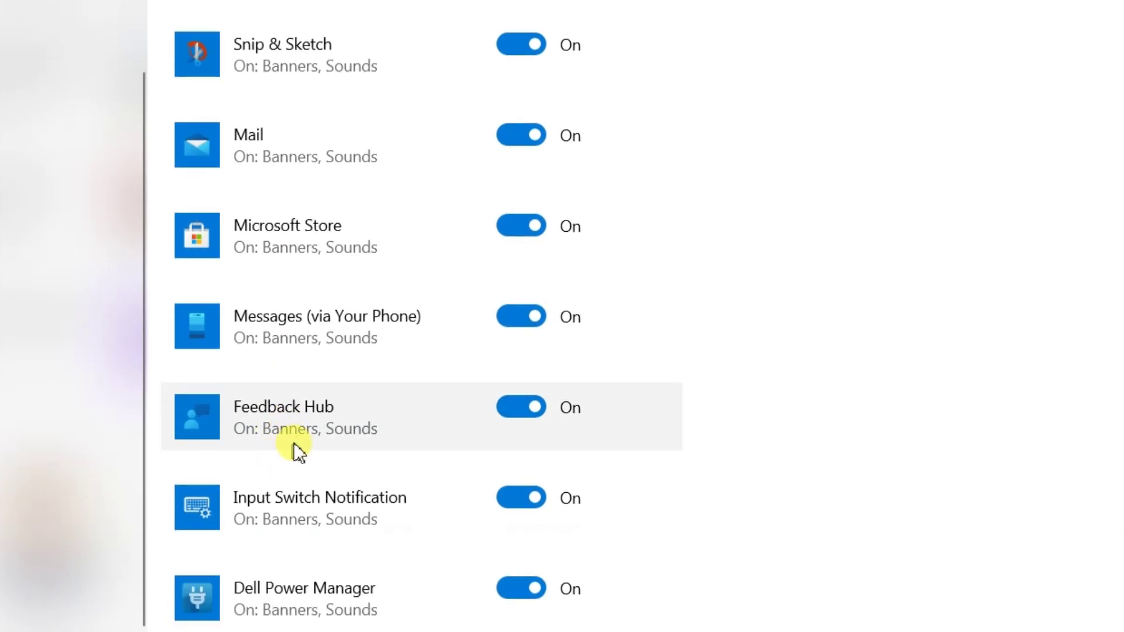
{"action": "left_click", "coordinate": [514, 406]}
{"action": "left_click", "coordinate": [529, 408]}
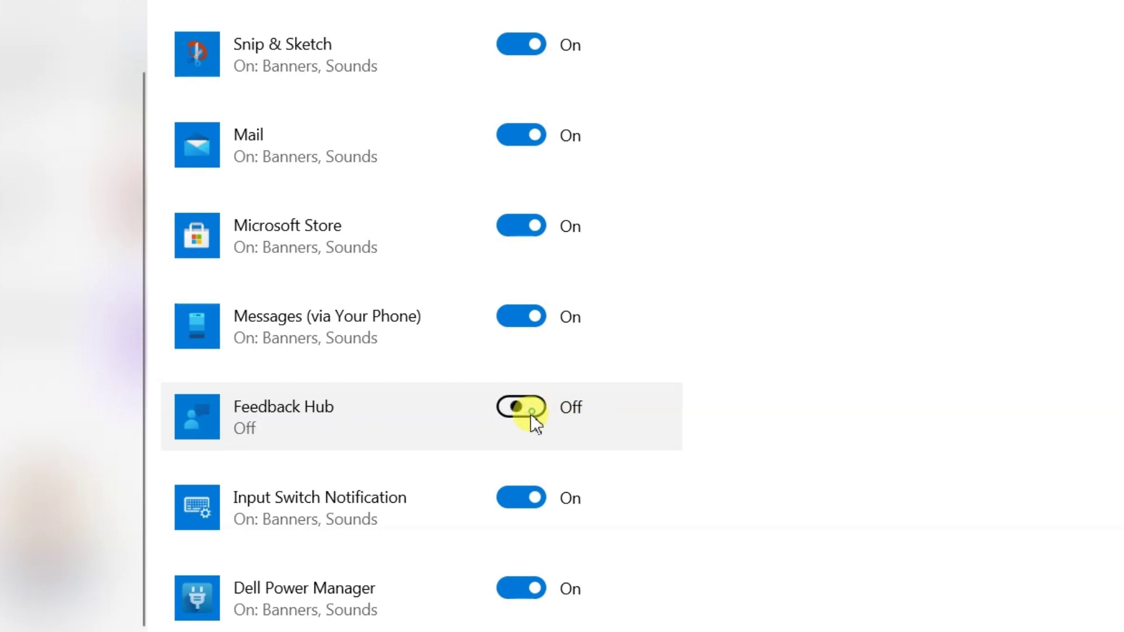
Turn off notifications from Dell Customer Connect, Dropbox promotion and Skype
{"action": "scroll", "coordinate": [781, 427], "scroll_direction": "down", "scroll_amount": 5}
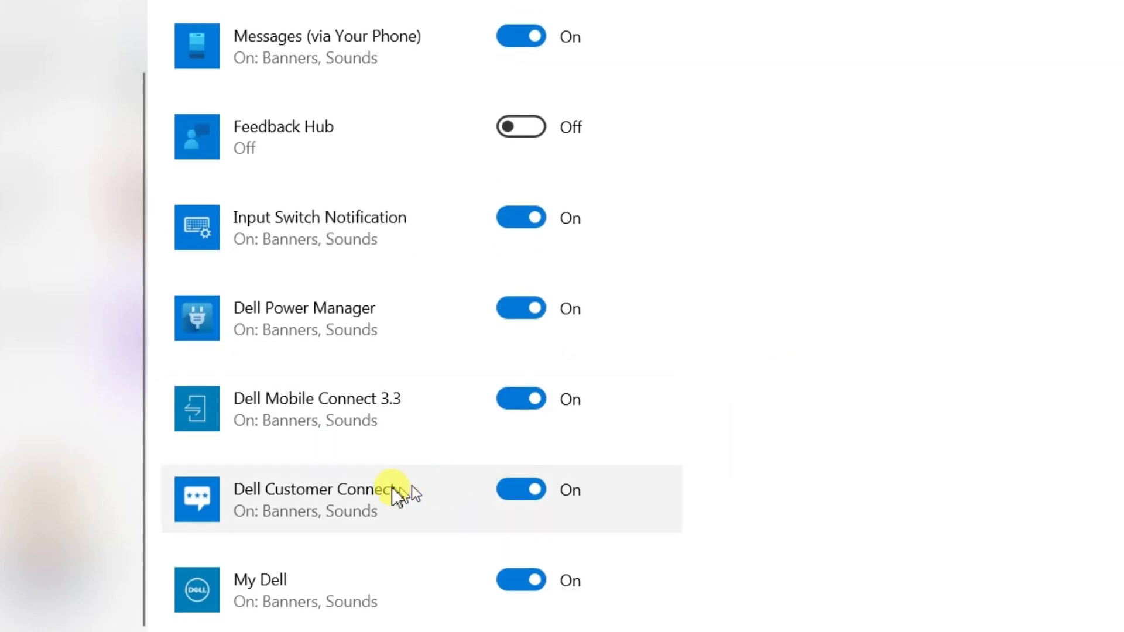
{"action": "scroll", "coordinate": [339, 515], "scroll_direction": "down", "scroll_amount": 1}
{"action": "scroll", "coordinate": [339, 514], "scroll_direction": "down", "scroll_amount": 3}
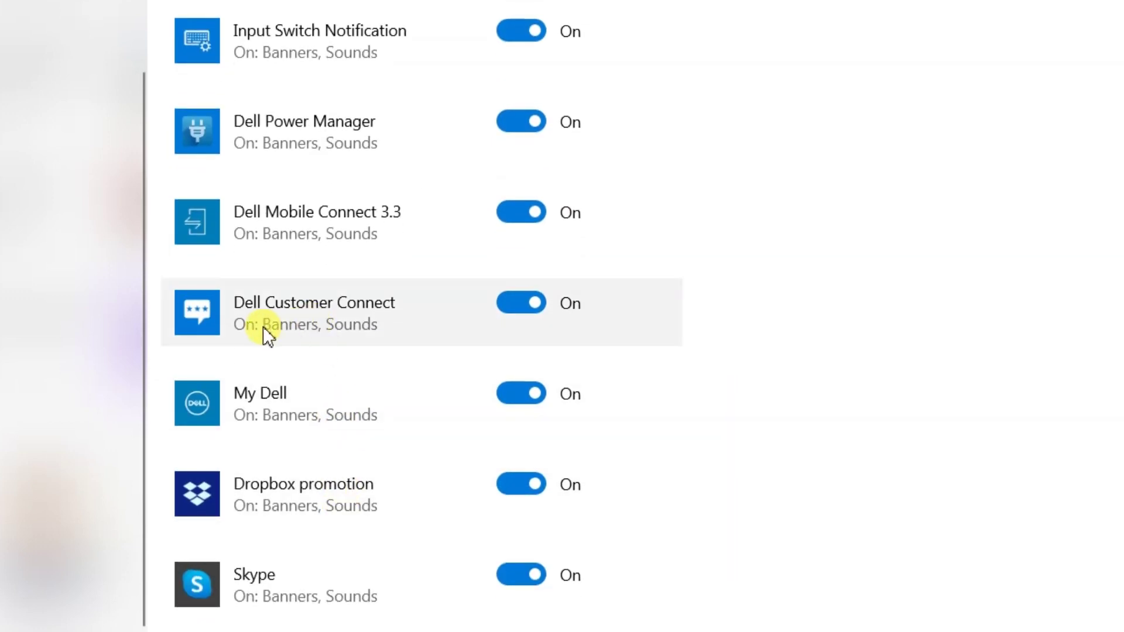
{"action": "left_click", "coordinate": [503, 303]}
{"action": "scroll", "coordinate": [760, 320], "scroll_direction": "down", "scroll_amount": 3}
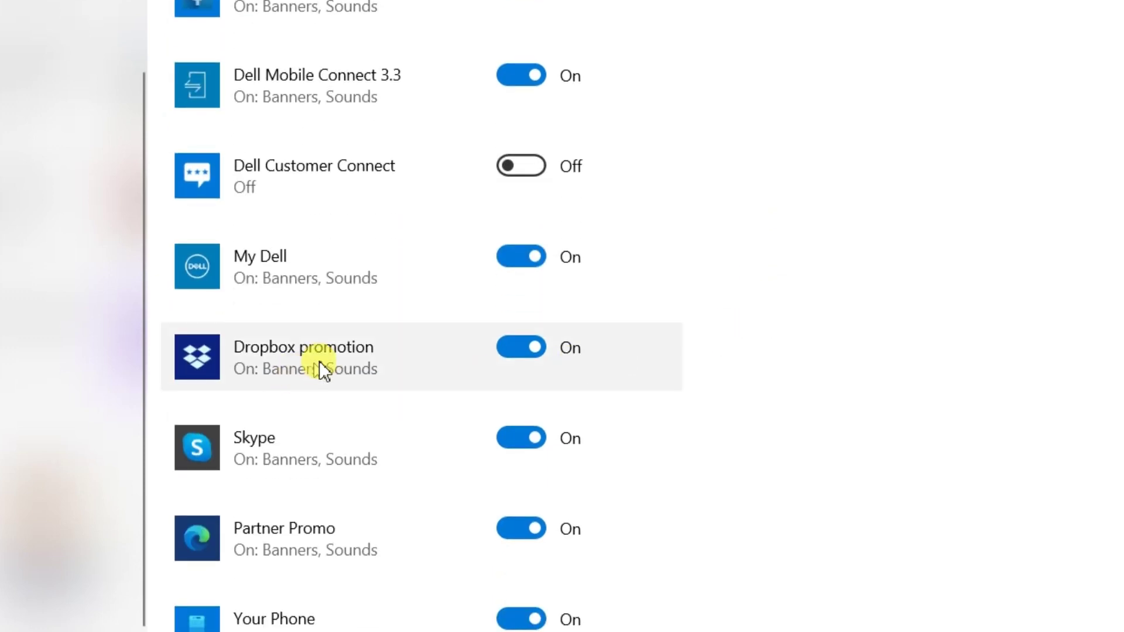
{"action": "left_click", "coordinate": [515, 338]}
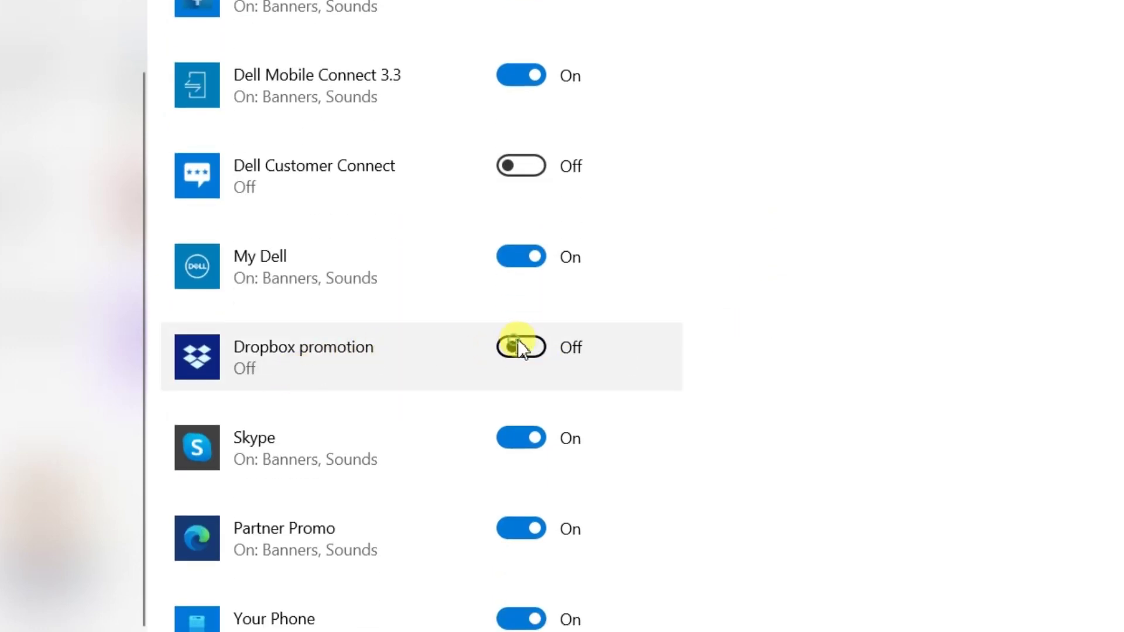
{"action": "left_click", "coordinate": [526, 437]}
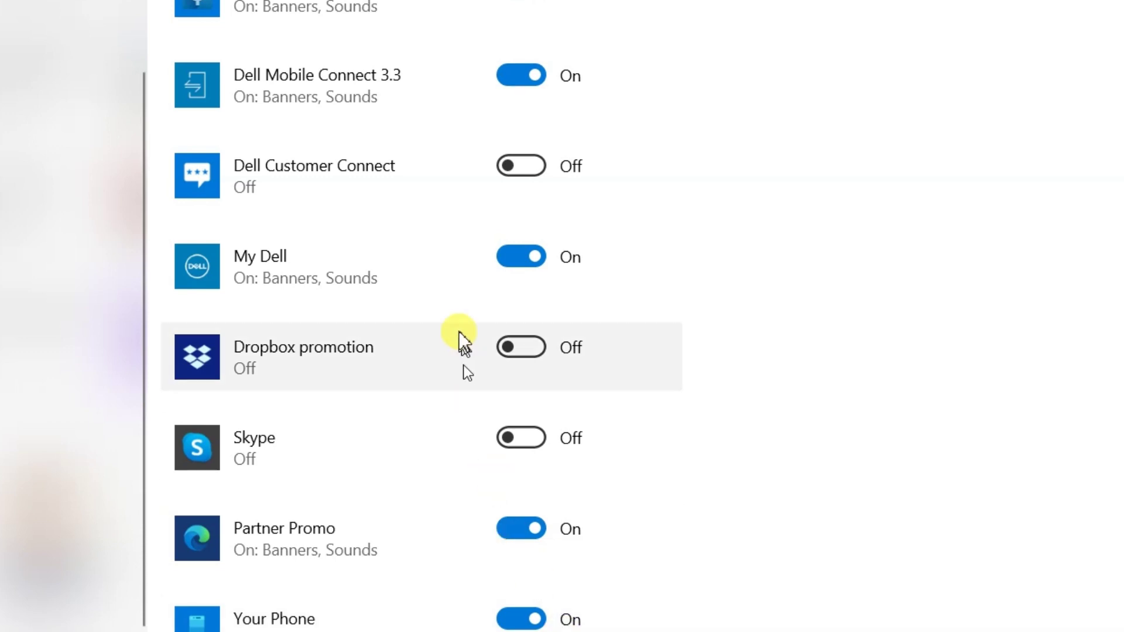
{"action": "scroll", "coordinate": [377, 276], "scroll_direction": "up", "scroll_amount": 5}
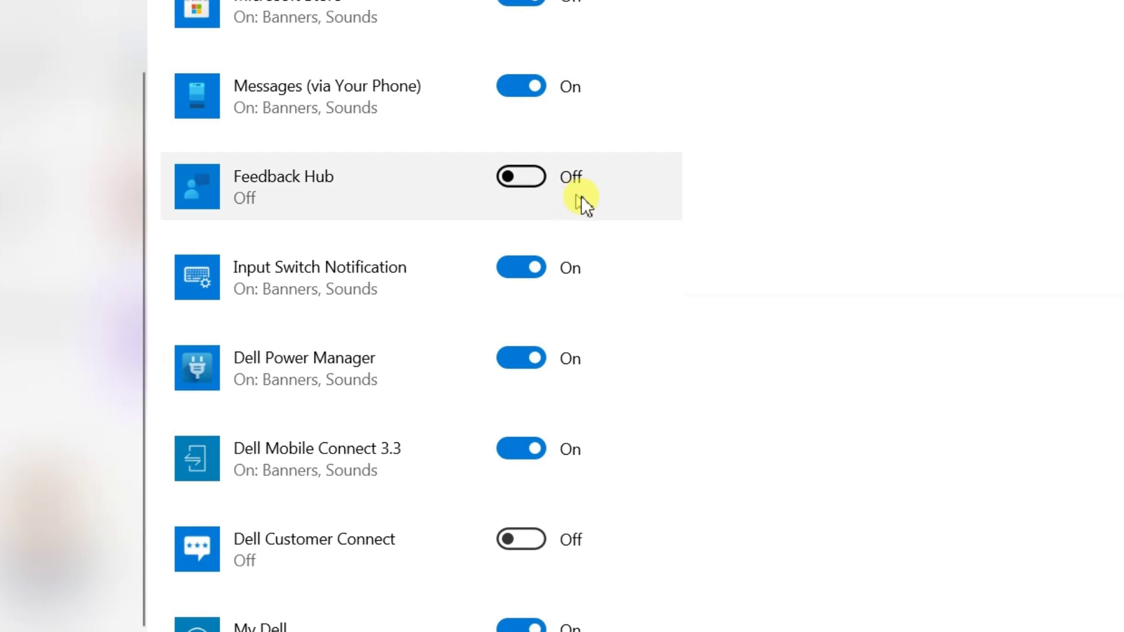
{"action": "scroll", "coordinate": [978, 240], "scroll_direction": "up", "scroll_amount": 5}
{"action": "scroll", "coordinate": [978, 240], "scroll_direction": "up", "scroll_amount": 2}
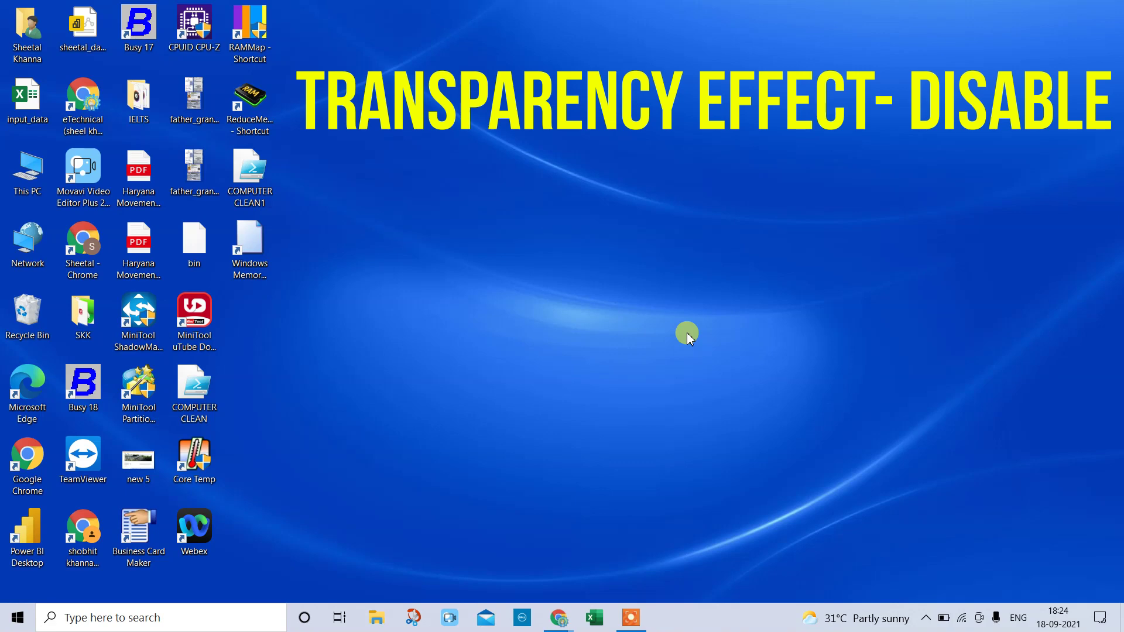
Open the Colors page of the Windows Personalization settings
{"action": "left_click", "coordinate": [22, 619]}
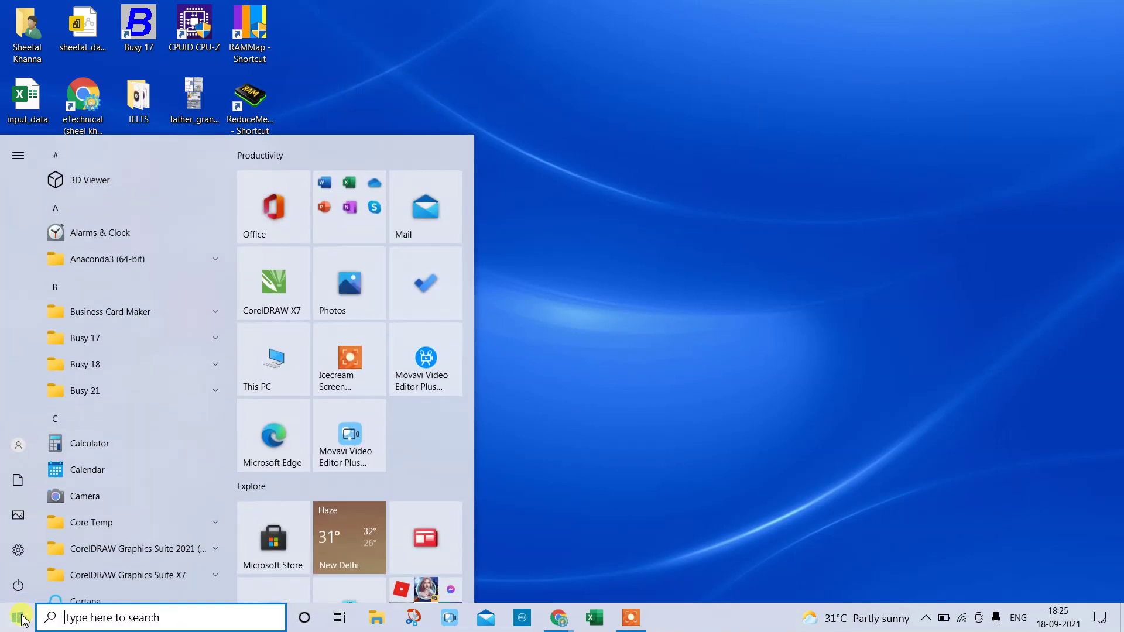
{"action": "left_click", "coordinate": [21, 549]}
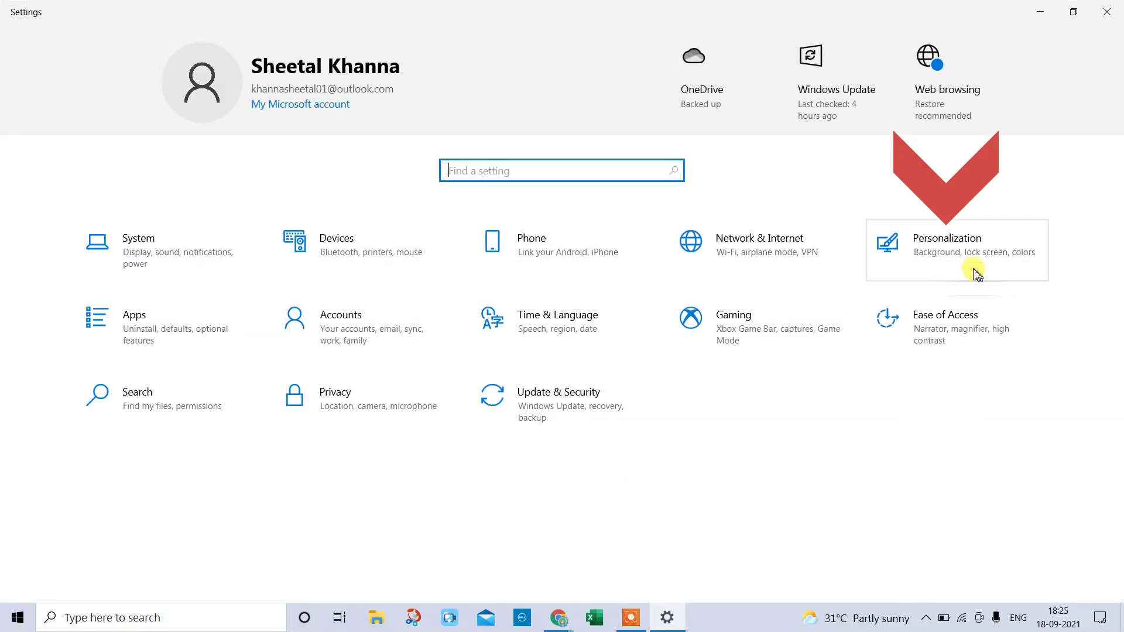
{"action": "left_click", "coordinate": [973, 248]}
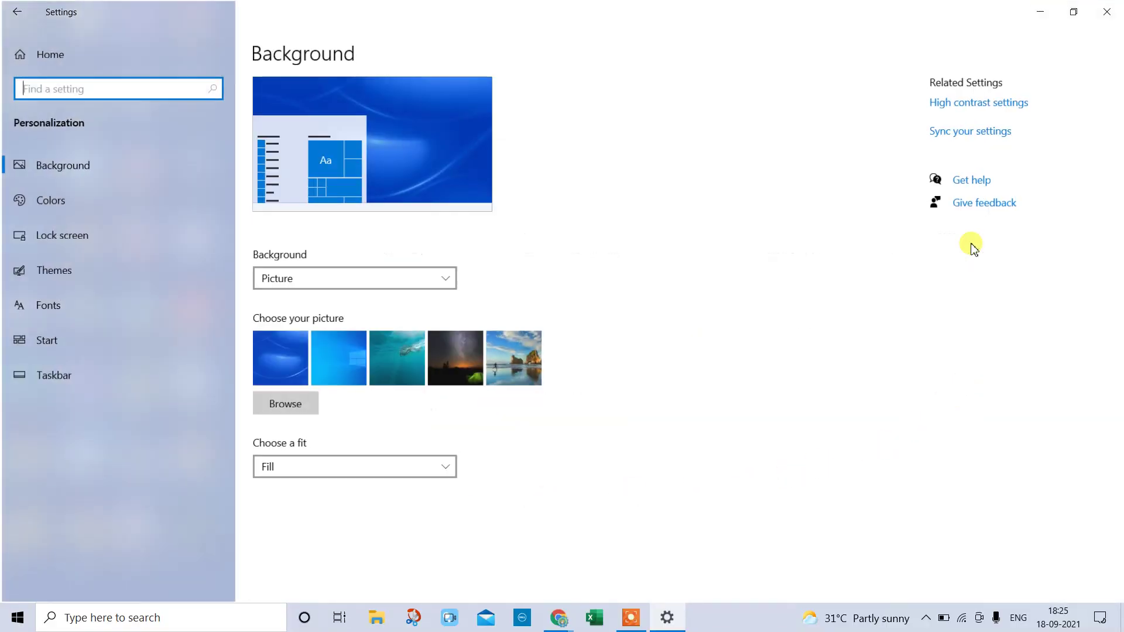
{"action": "left_click", "coordinate": [113, 194]}
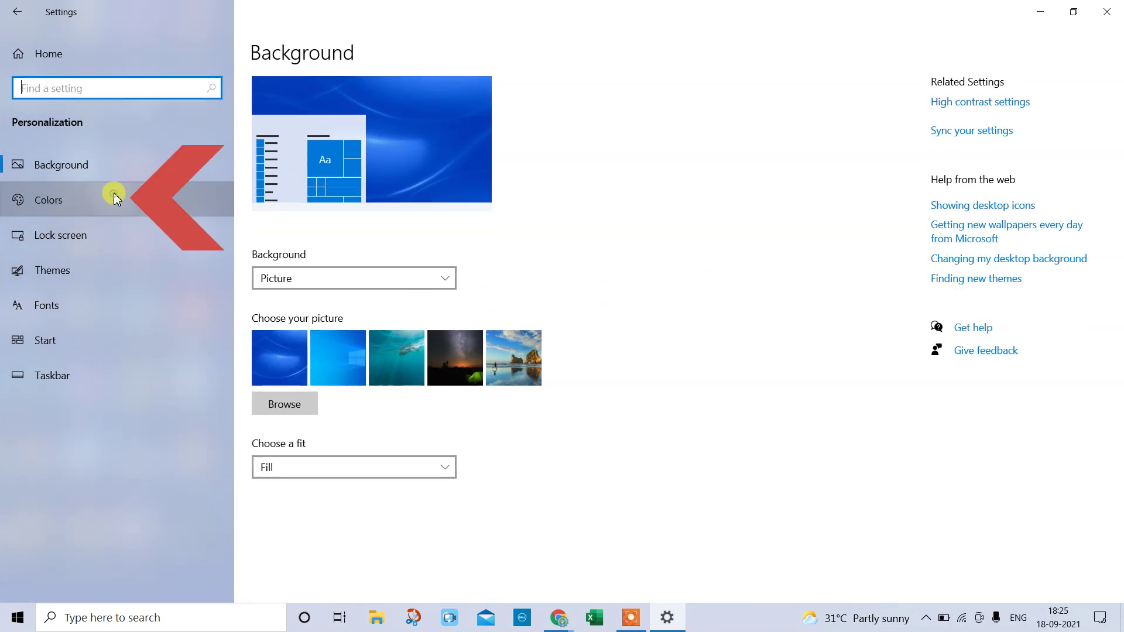
Turn off Transparency effects, switch them back on to compare the look, and turn them off again
{"action": "scroll", "coordinate": [620, 282], "scroll_direction": "down", "scroll_amount": 6}
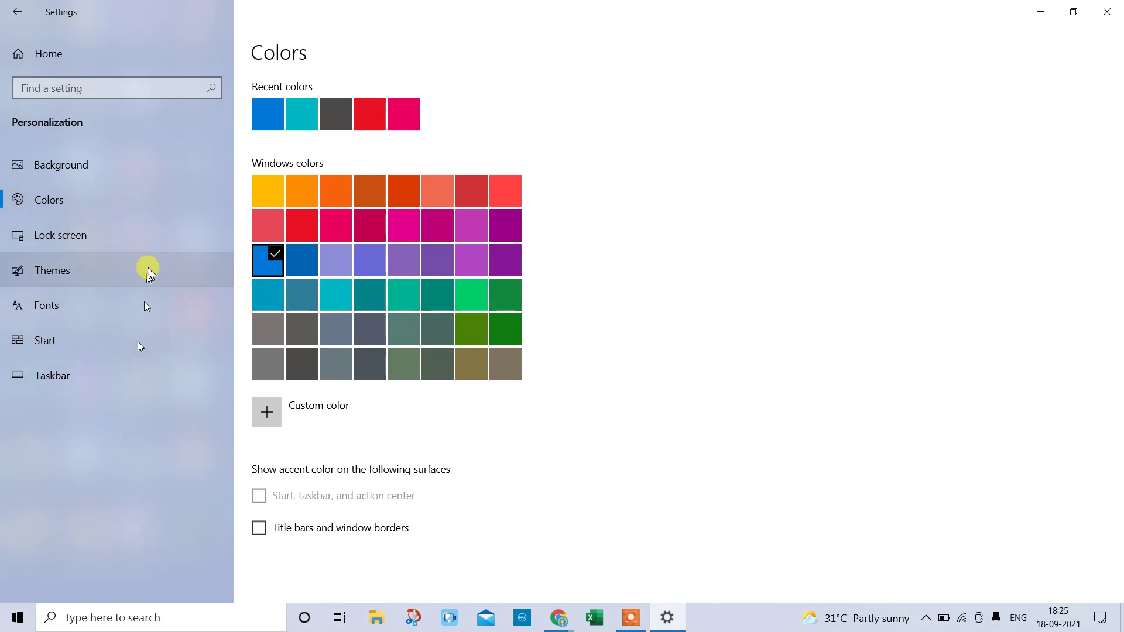
{"action": "scroll", "coordinate": [644, 307], "scroll_direction": "up", "scroll_amount": 5}
{"action": "scroll", "coordinate": [645, 308], "scroll_direction": "up", "scroll_amount": 1}
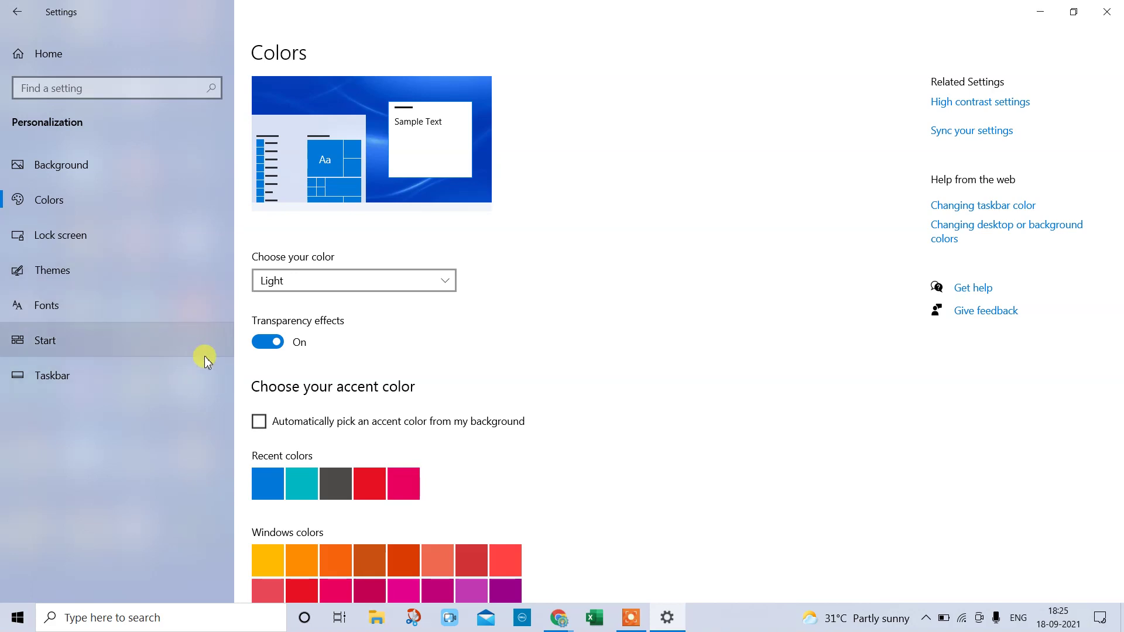
{"action": "left_click", "coordinate": [265, 342]}
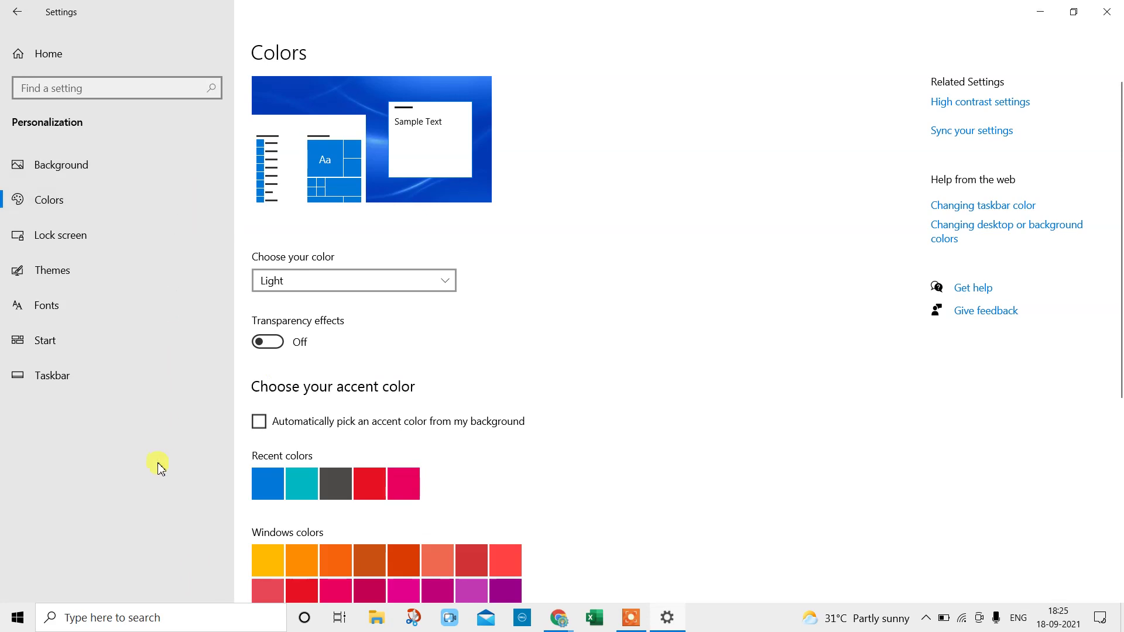
{"action": "left_click", "coordinate": [270, 344]}
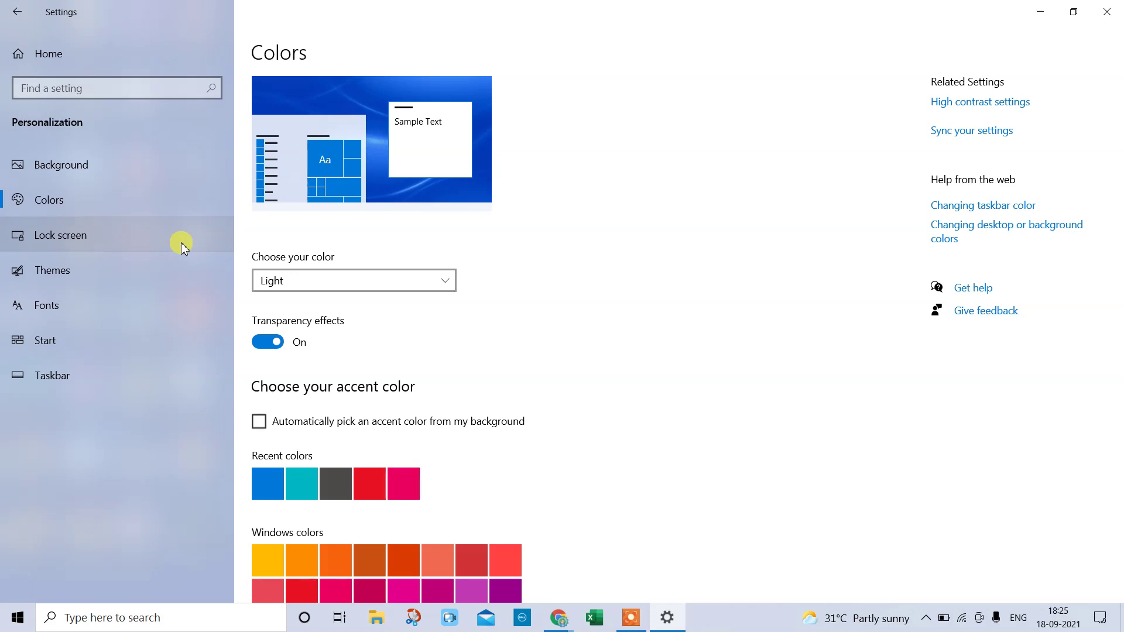
{"action": "left_click", "coordinate": [270, 341]}
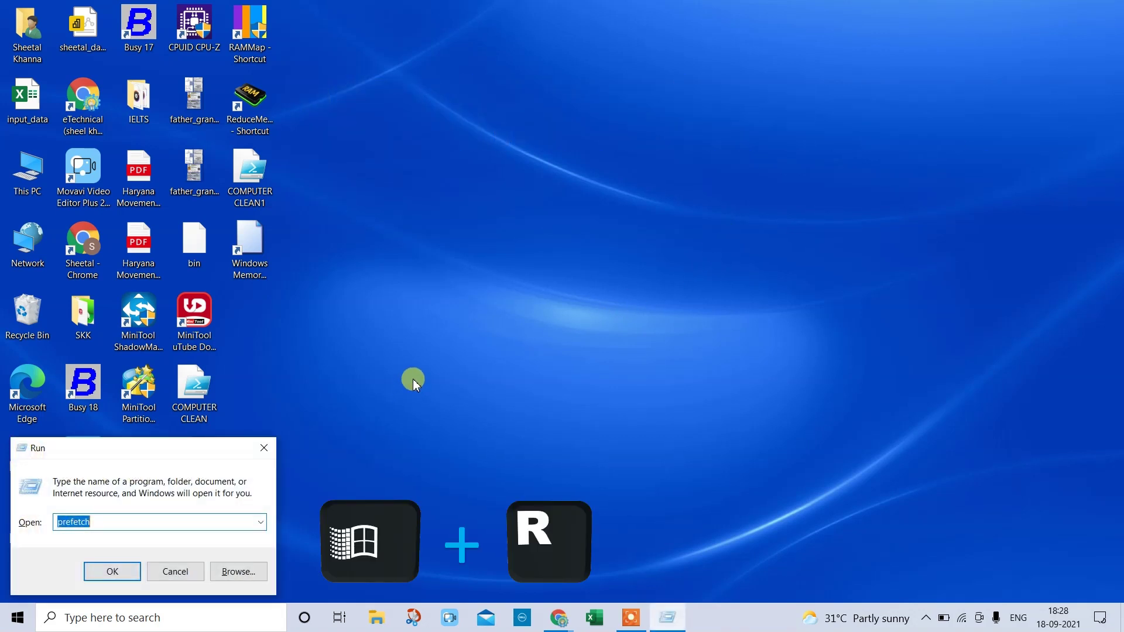
Replace the previous Run command with services.msc and open the Services console
{"action": "left_click", "coordinate": [146, 519]}
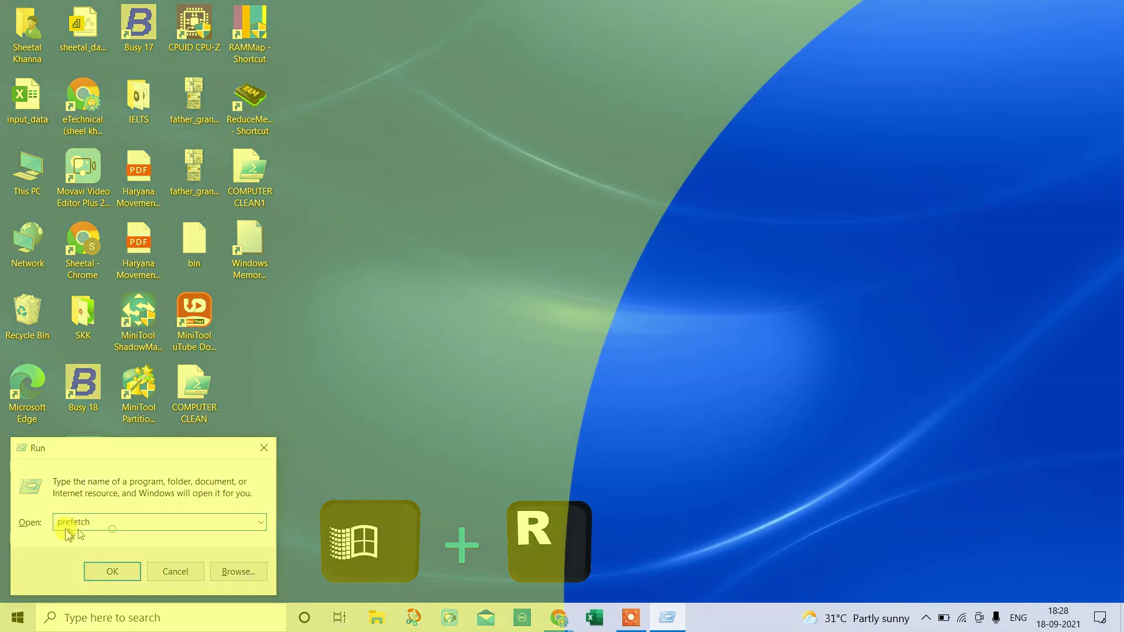
{"action": "double_click", "coordinate": [52, 522]}
{"action": "type", "text": "se"}
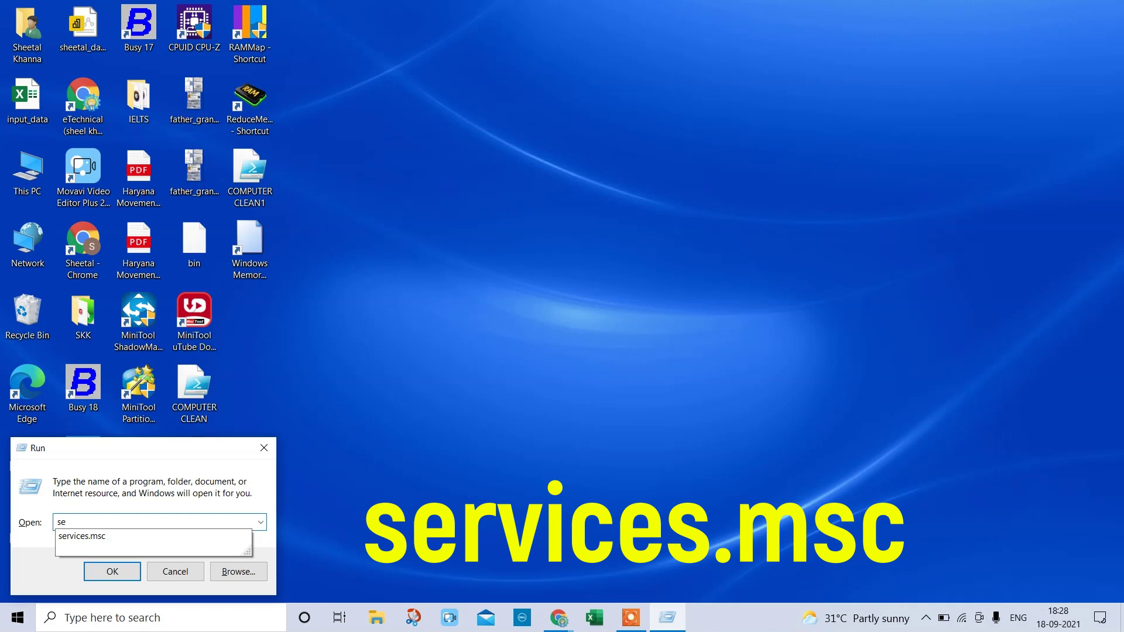
{"action": "left_click", "coordinate": [91, 539]}
{"action": "left_click", "coordinate": [114, 570]}
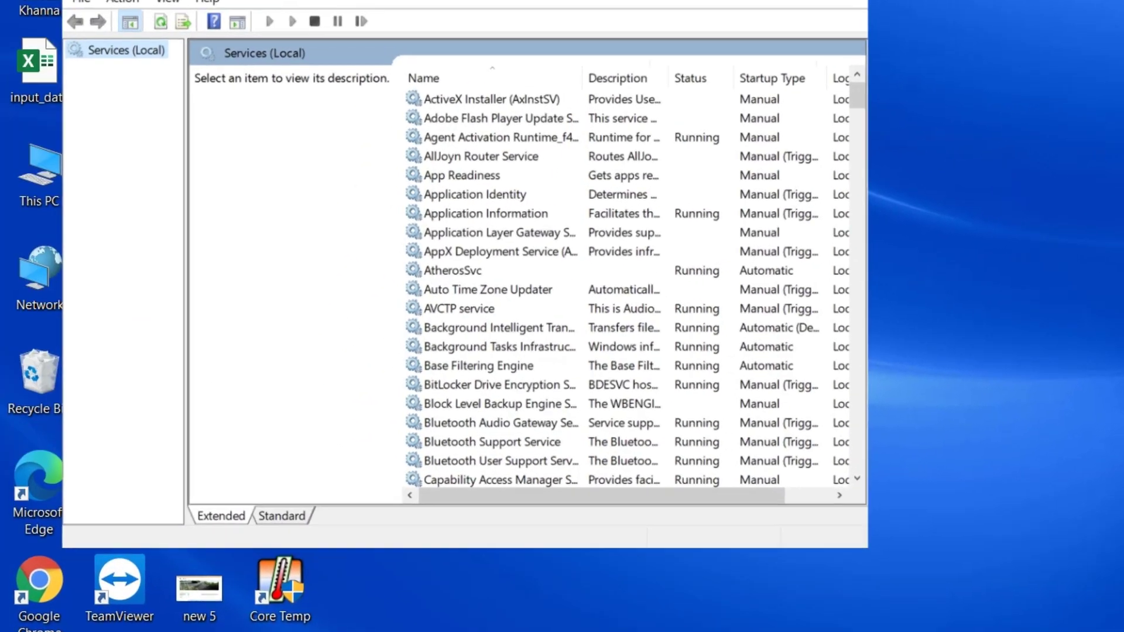
Set the startup type of the Windows Search service to Disabled and confirm its properties
{"action": "scroll", "coordinate": [453, 433], "scroll_direction": "down", "scroll_amount": 5}
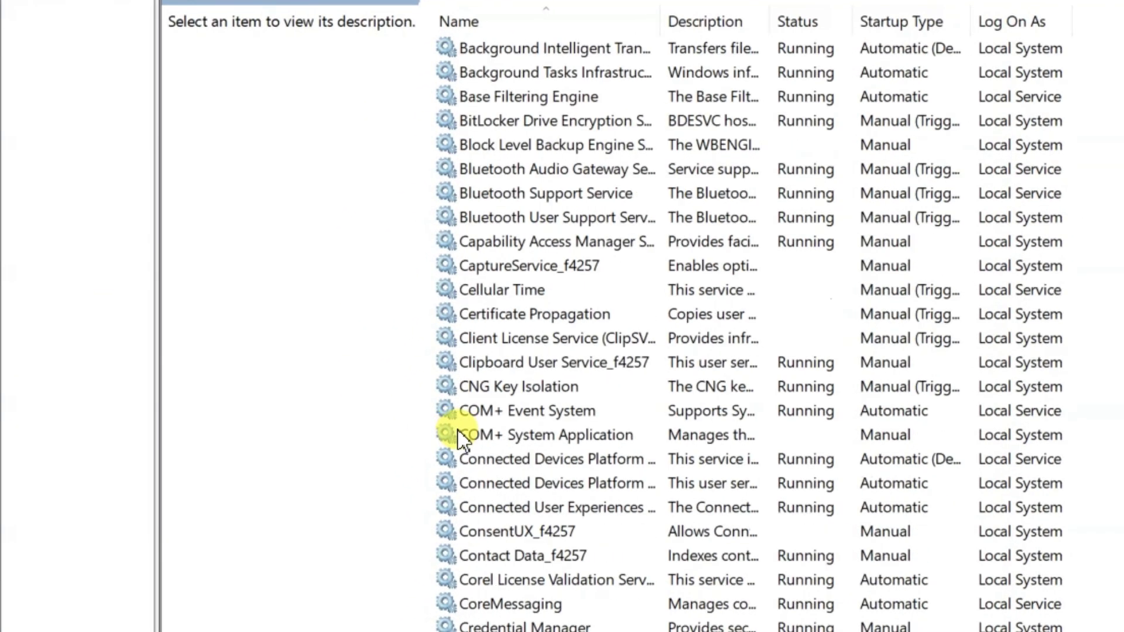
{"action": "scroll", "coordinate": [749, 328], "scroll_direction": "down", "scroll_amount": 20}
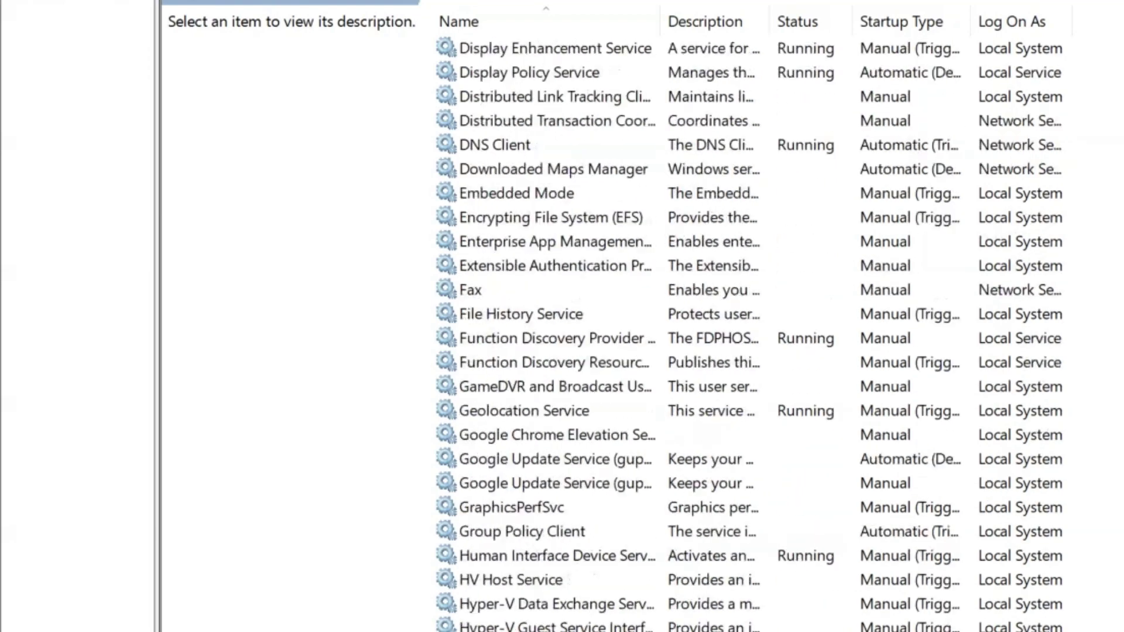
{"action": "scroll", "coordinate": [761, 337], "scroll_direction": "down", "scroll_amount": 9}
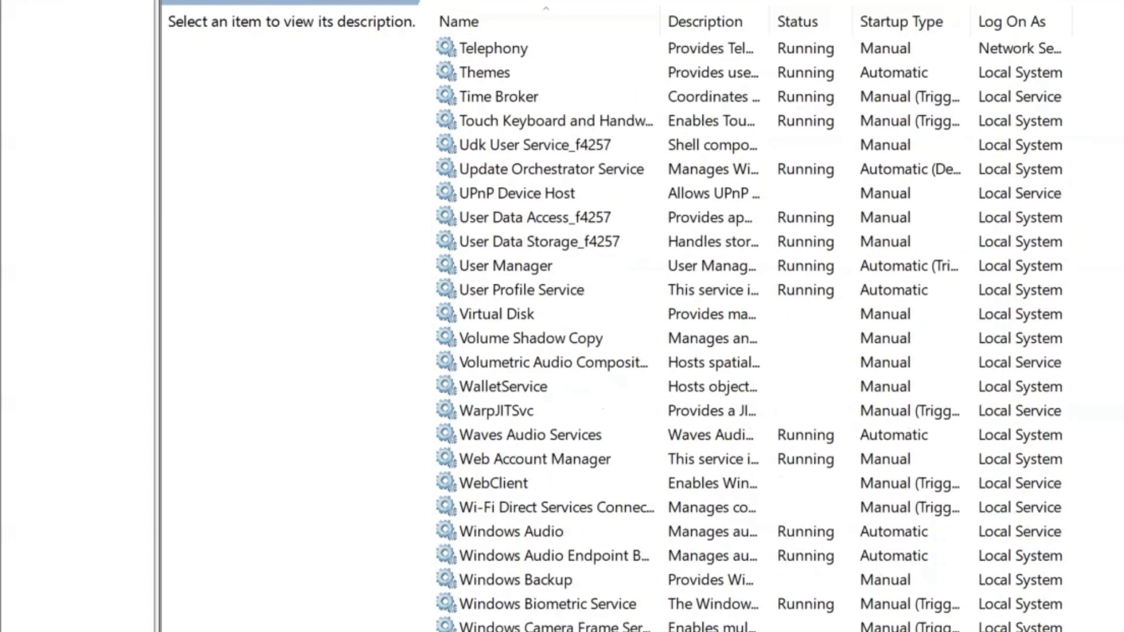
{"action": "scroll", "coordinate": [544, 497], "scroll_direction": "down", "scroll_amount": 8}
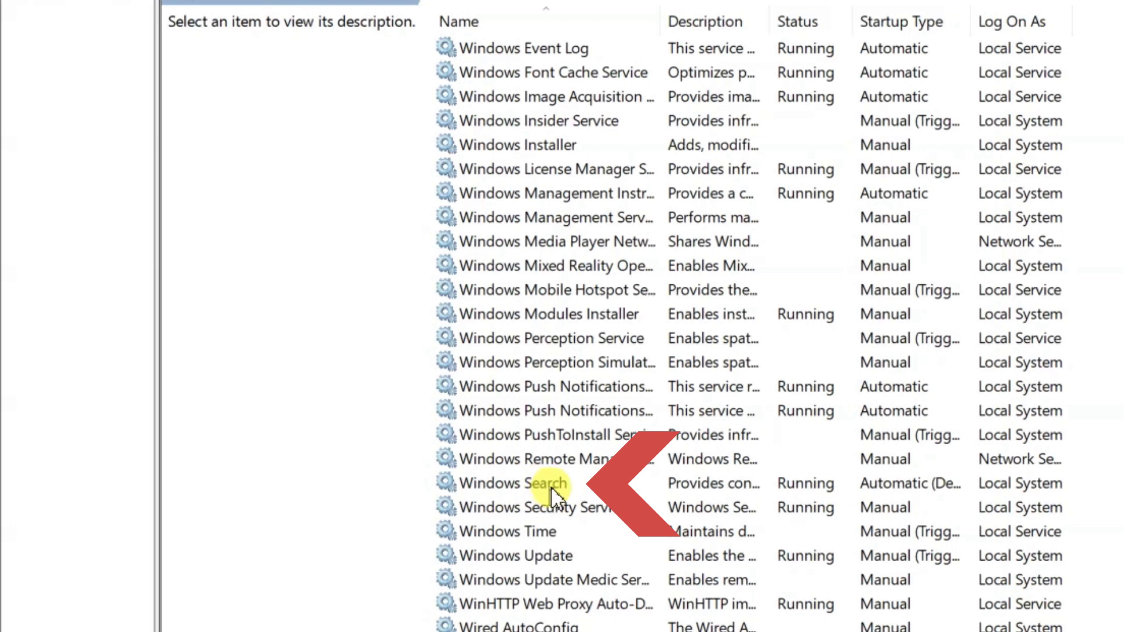
{"action": "double_click", "coordinate": [552, 490]}
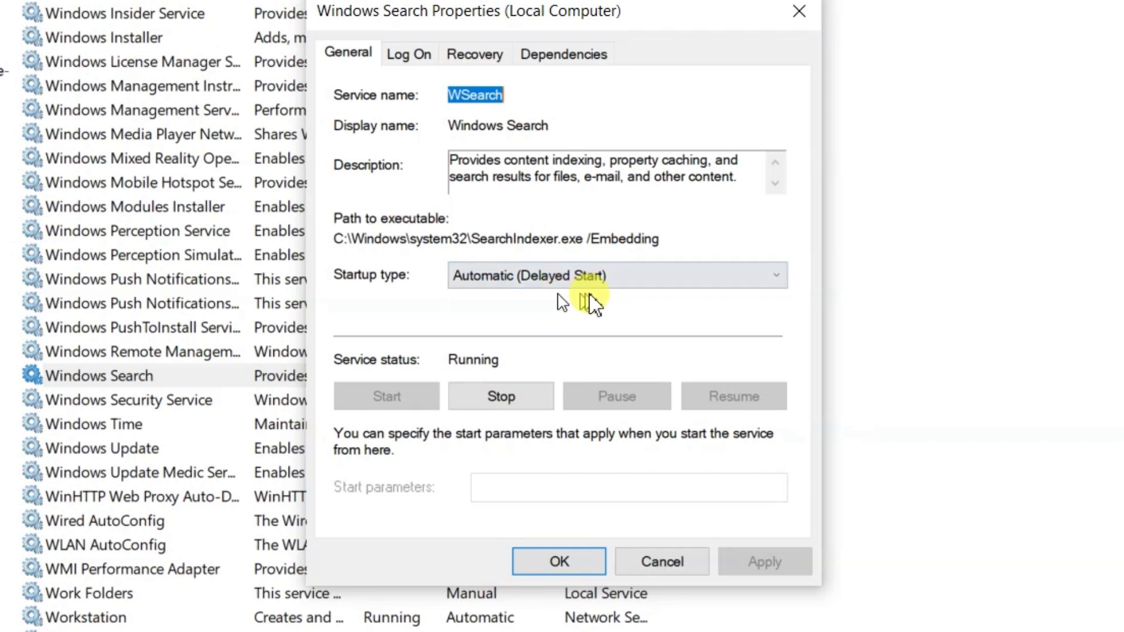
{"action": "left_click", "coordinate": [778, 282]}
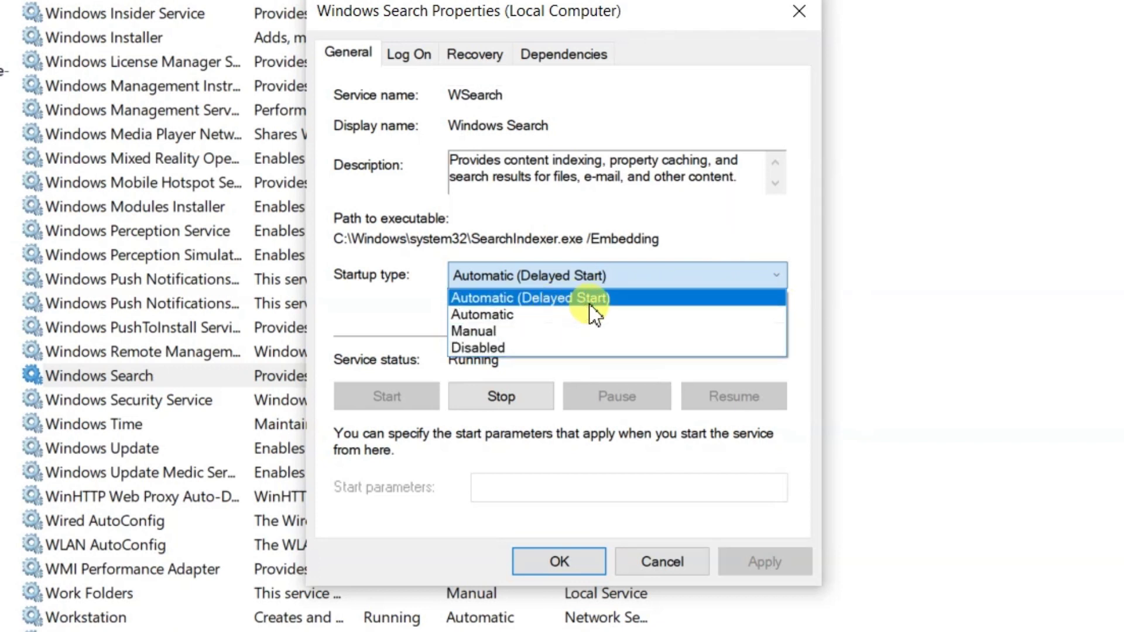
{"action": "left_click", "coordinate": [566, 348]}
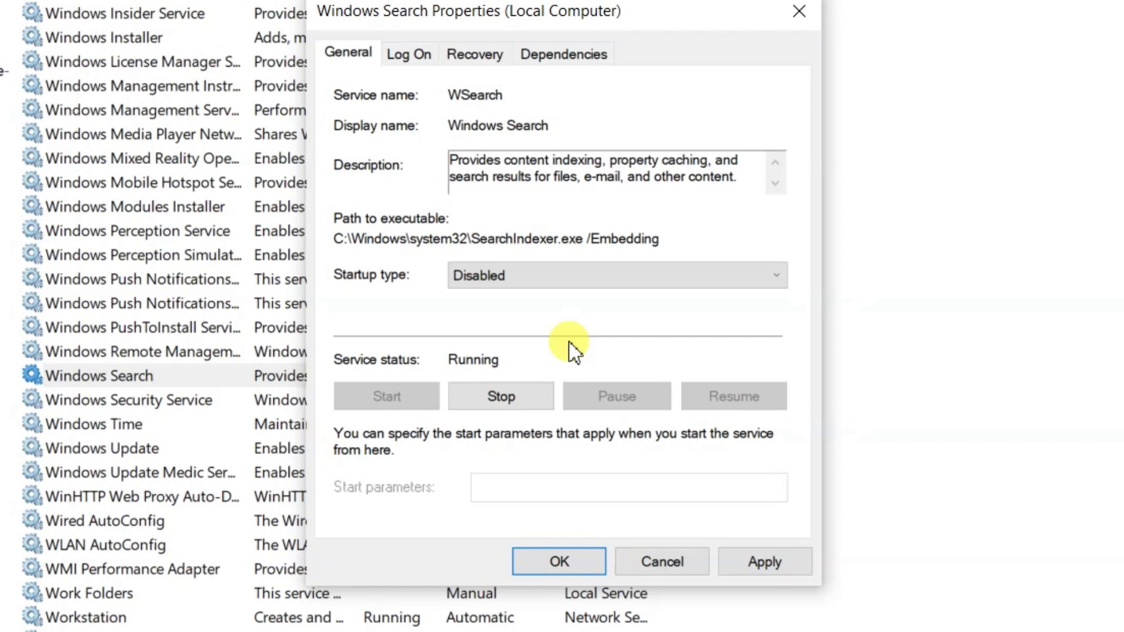
{"action": "left_click", "coordinate": [591, 569]}
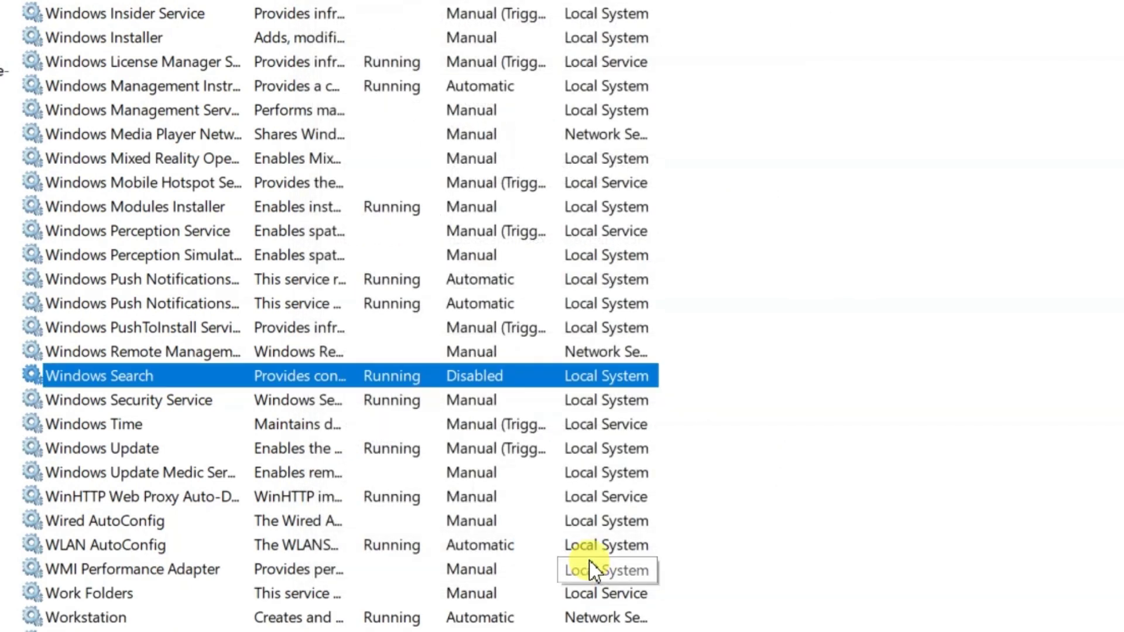